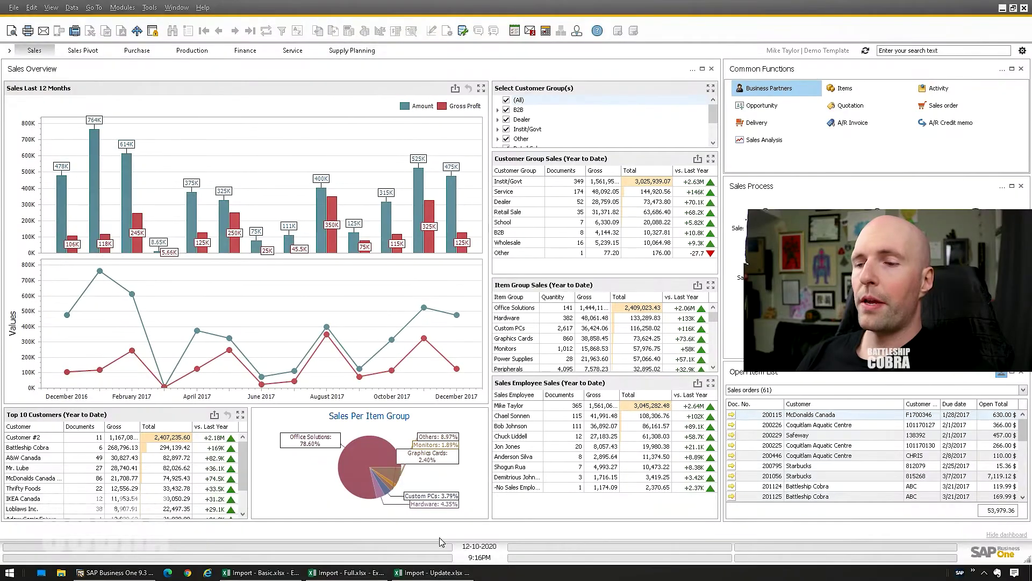
Switch to the Import - Basic.xlsx workbook in Excel and review the two sample business partner rows on Sheet1
mouse_move(246, 575)
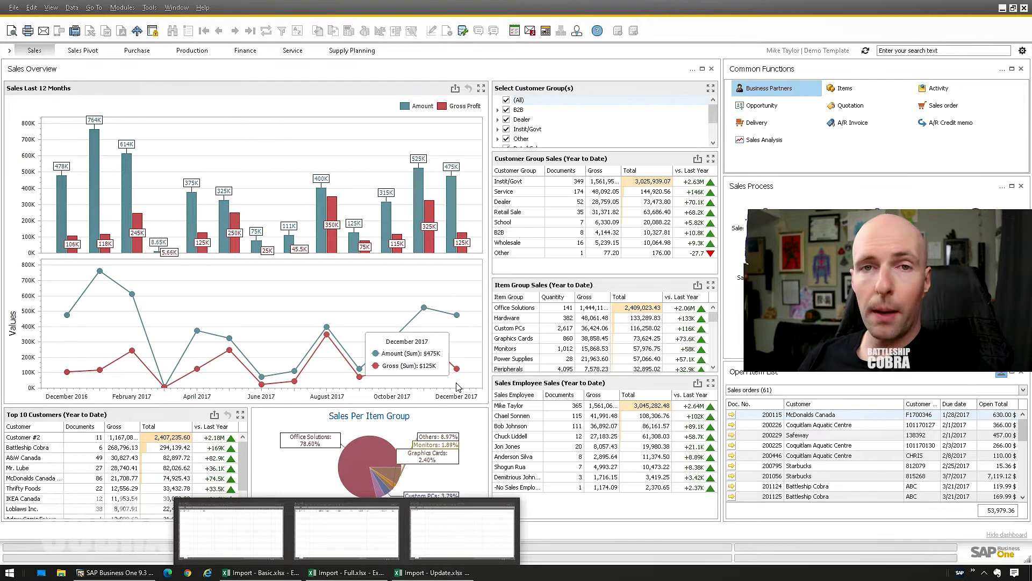
click(259, 573)
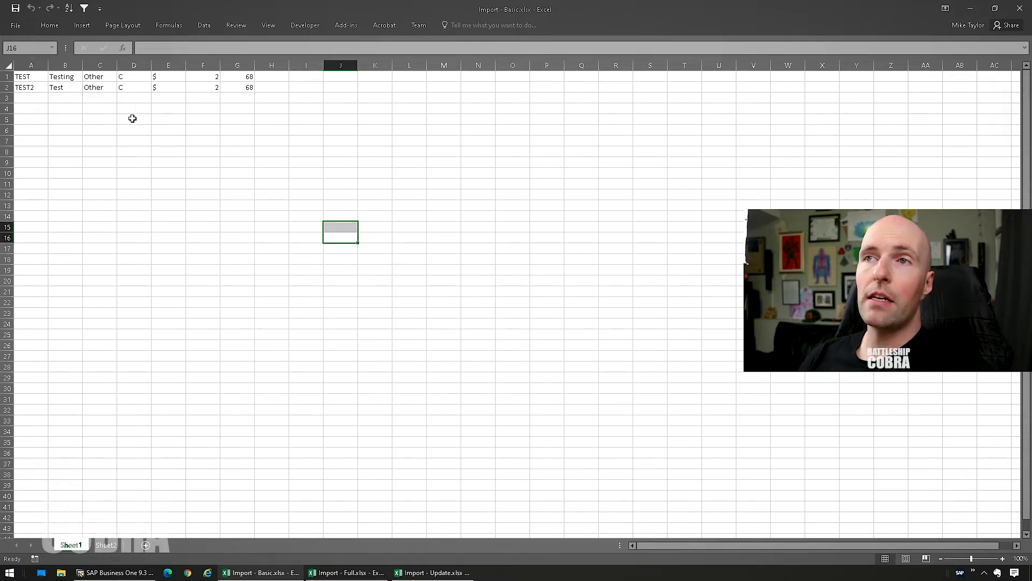
ctrl+scroll(132, 119, up, 5)
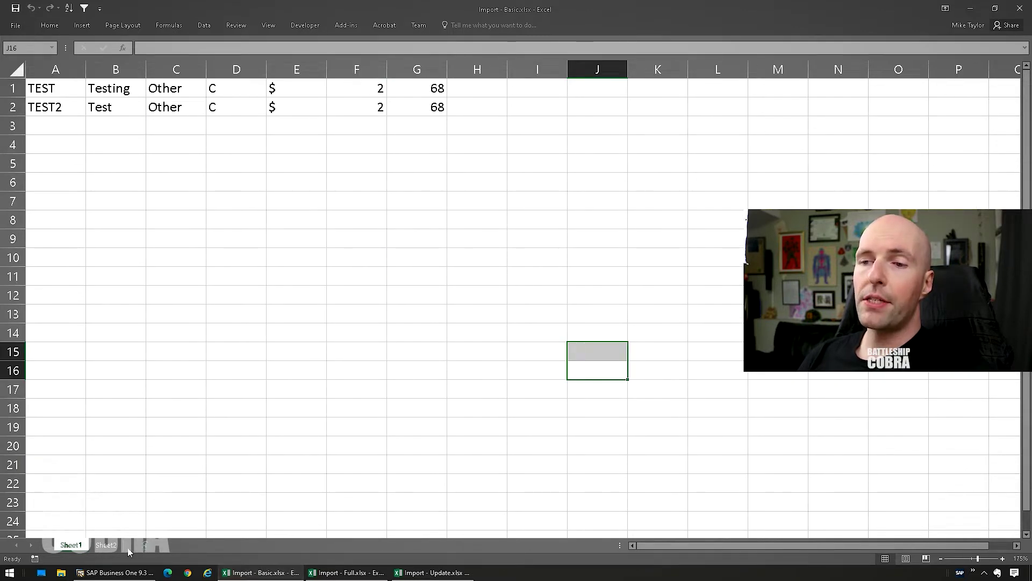
drag(61, 86, 442, 107)
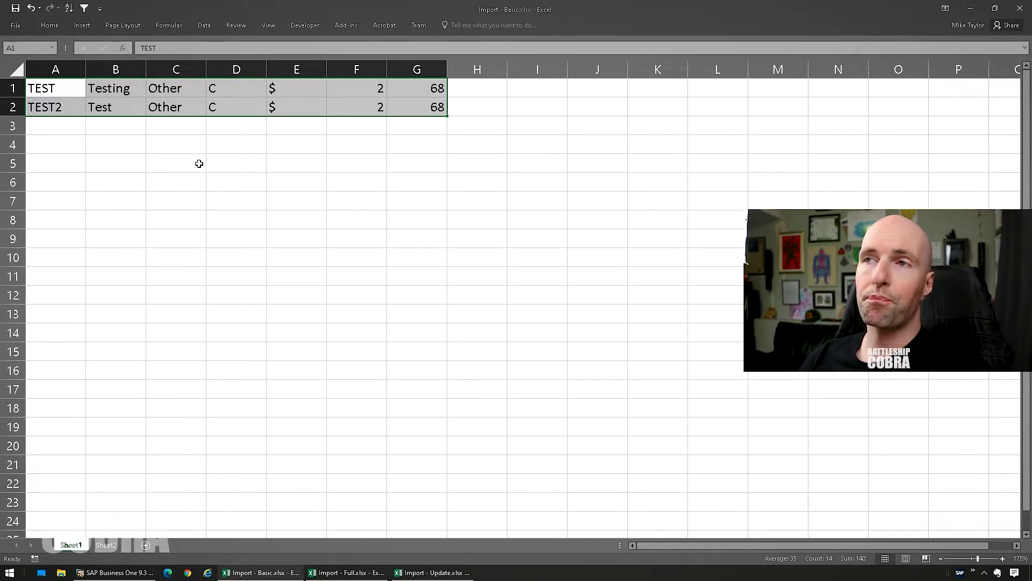
click(245, 129)
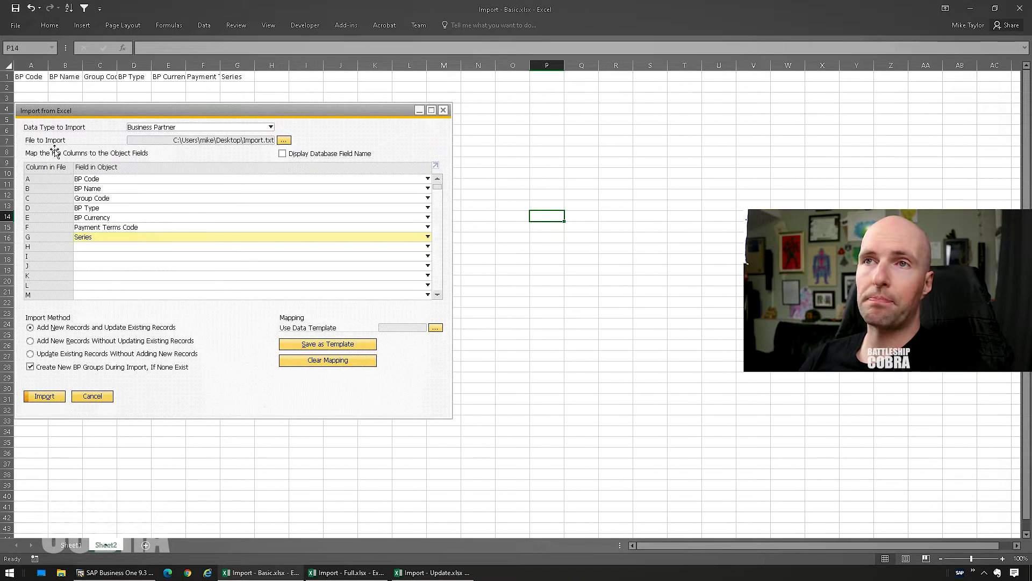
Copy the header row from Sheet2 and insert it above the first data row on Sheet1
drag(46, 76, 231, 79)
click(6, 77)
key(ctrl+c)
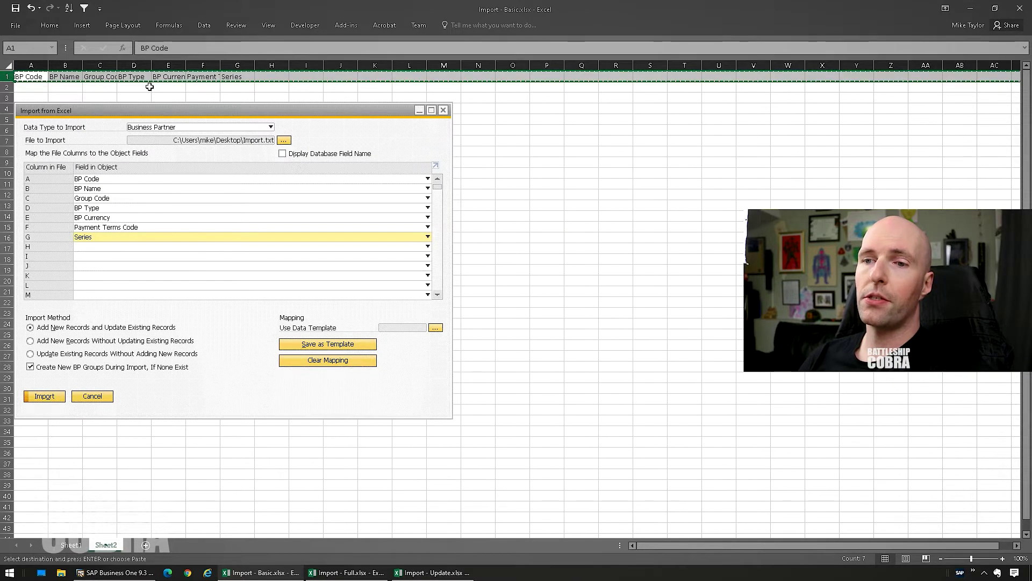
click(72, 544)
right_click(14, 88)
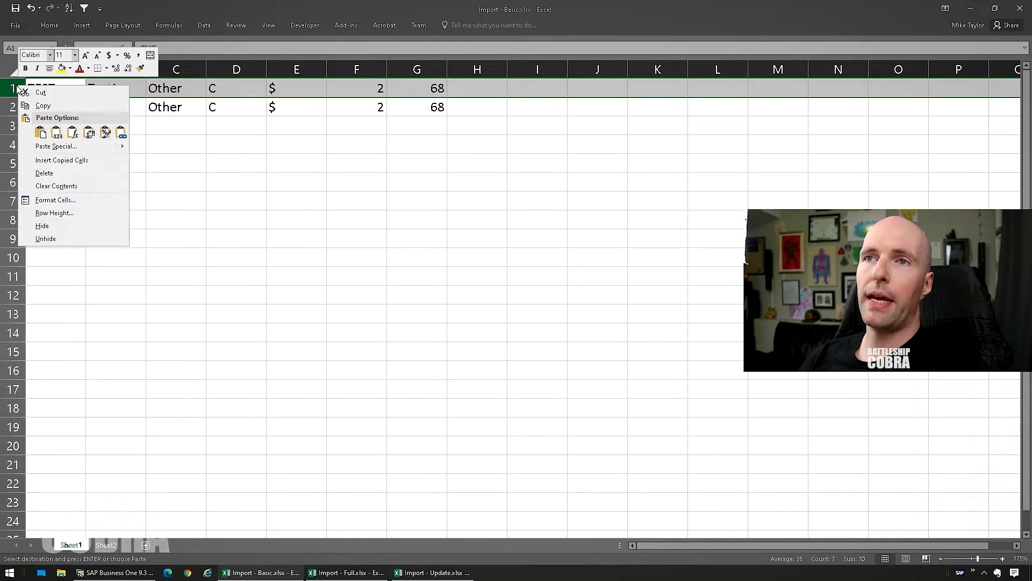
click(70, 162)
click(393, 226)
Auto-fit the widths of columns A to G so the headers show in full
drag(54, 69, 417, 69)
double_click(447, 69)
click(472, 256)
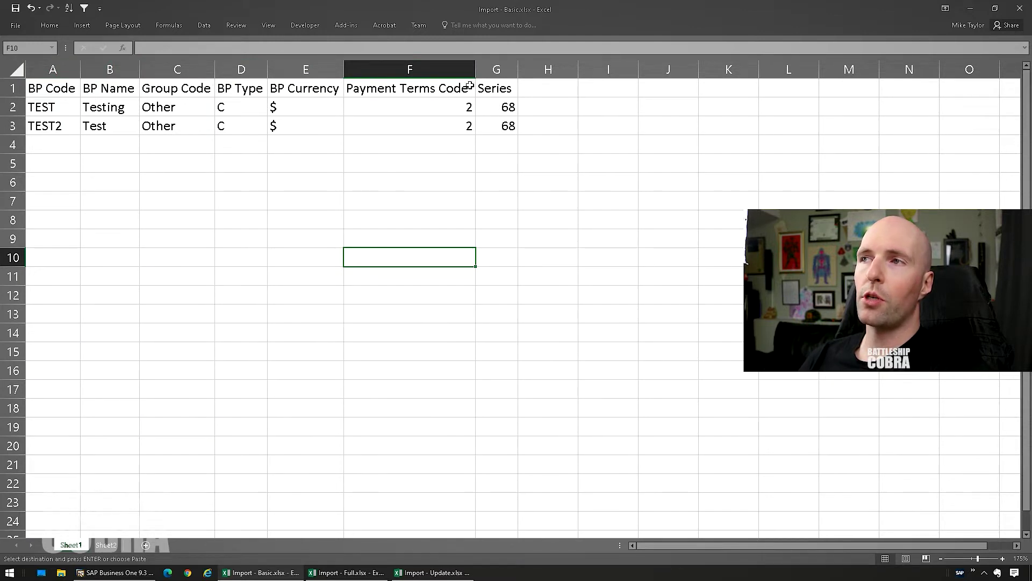
Review the column headers and sample records on Sheet1, including the Payment Terms Code and Series values
drag(497, 100, 336, 118)
click(400, 122)
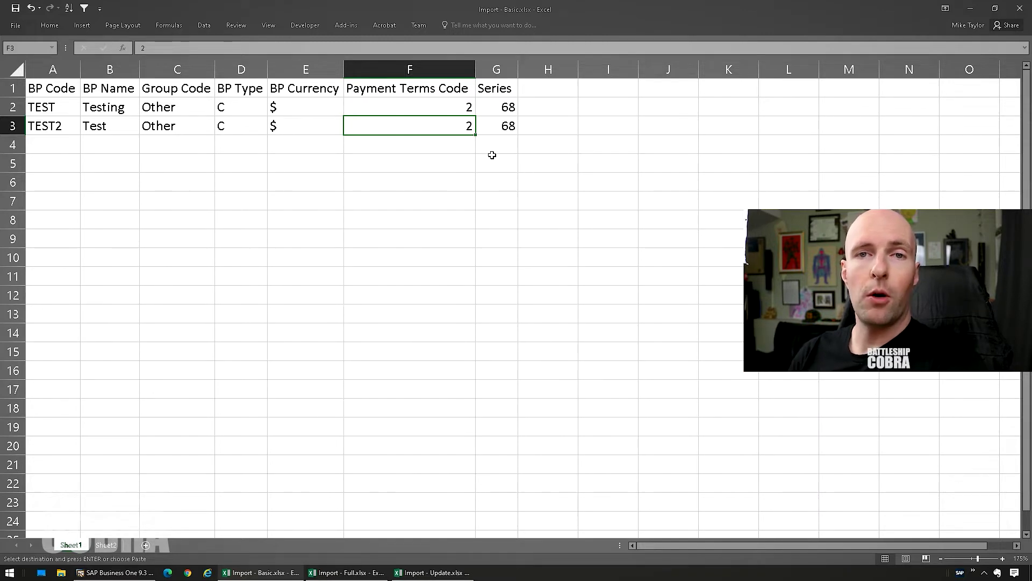
drag(55, 83, 500, 125)
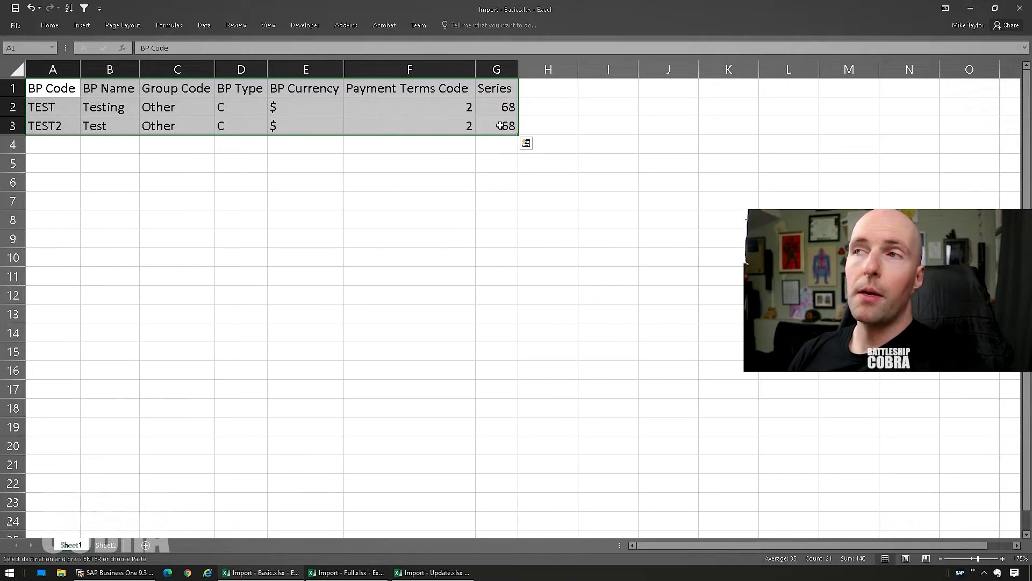
click(500, 126)
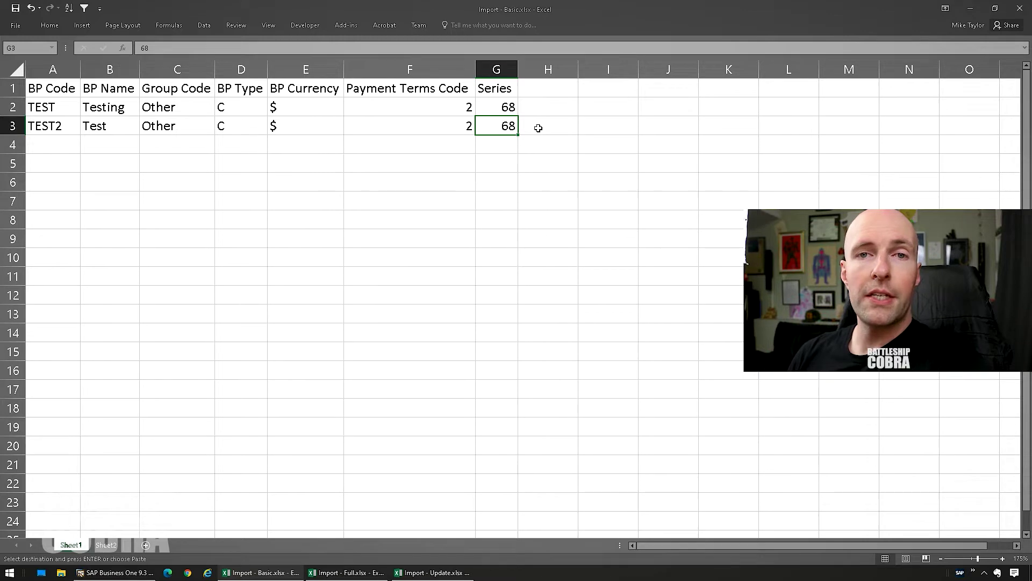
drag(495, 88, 52, 88)
click(177, 163)
Switch to SAP Business One and open the Import from Excel data import window
key(alt+Tab)
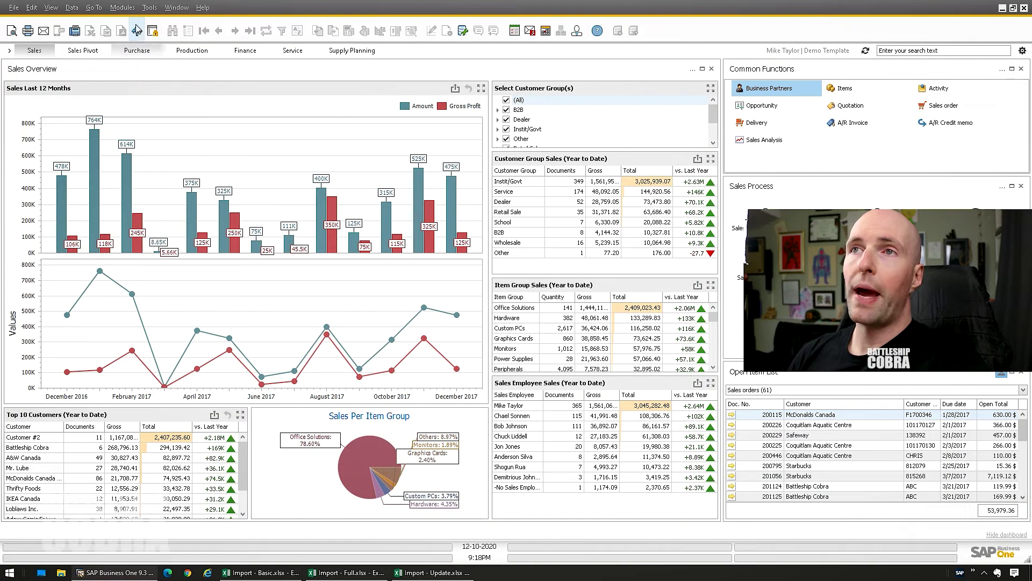
click(122, 8)
mouse_move(153, 25)
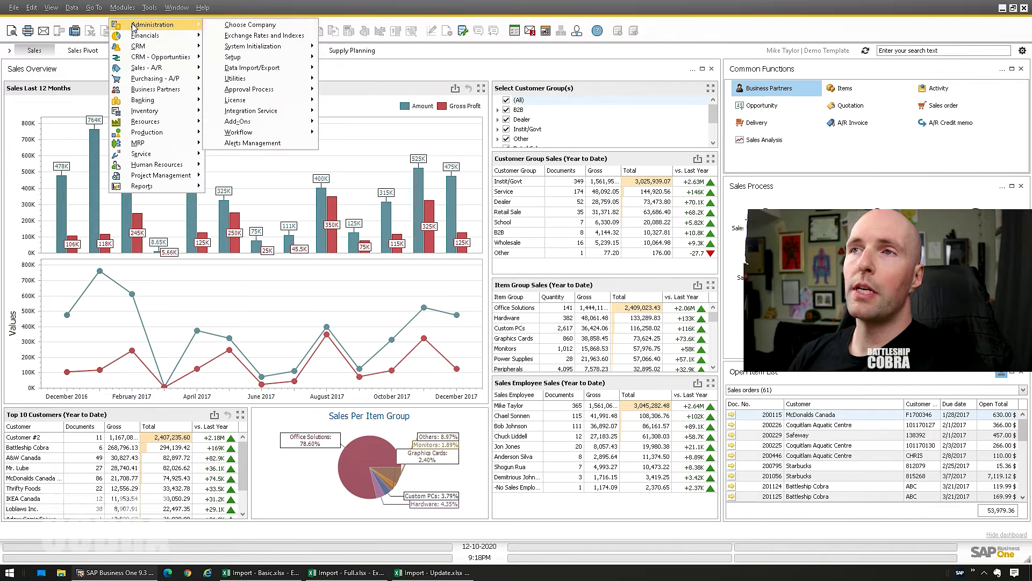
mouse_move(255, 72)
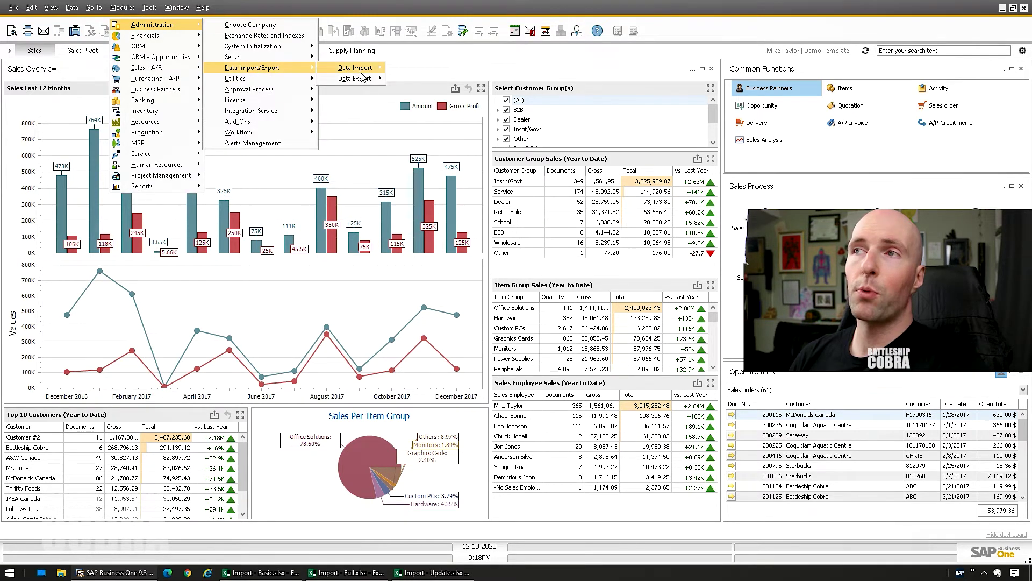
mouse_move(366, 70)
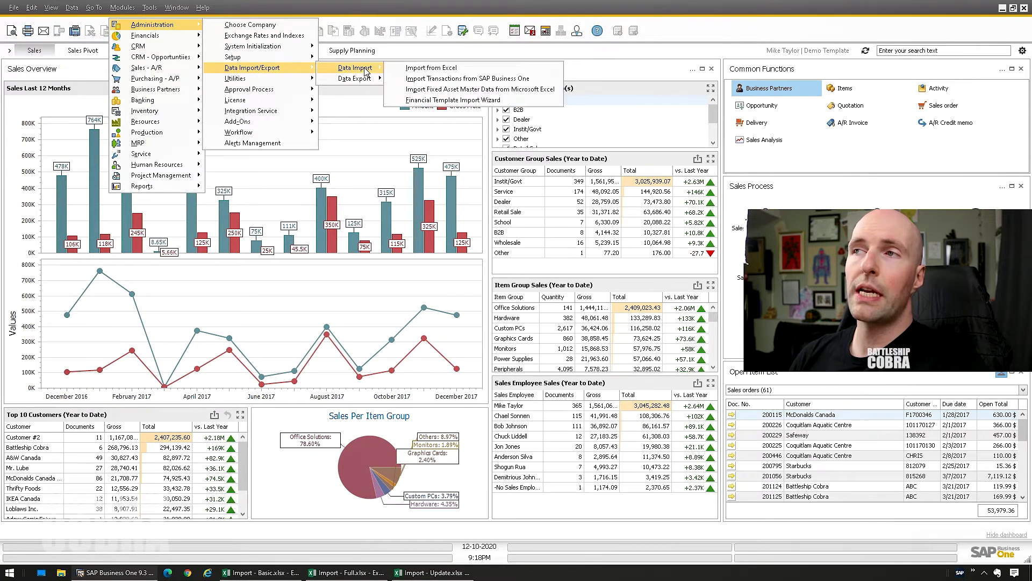
click(412, 69)
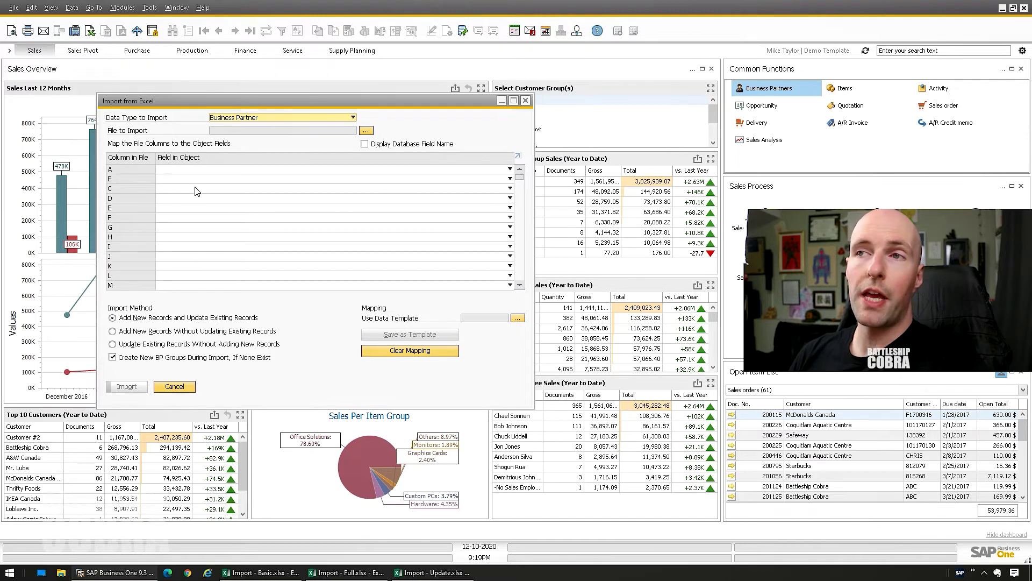
Check the first headers in the workbook, and map file column A to BP Code and column B to BP Name
click(255, 572)
click(53, 88)
click(110, 88)
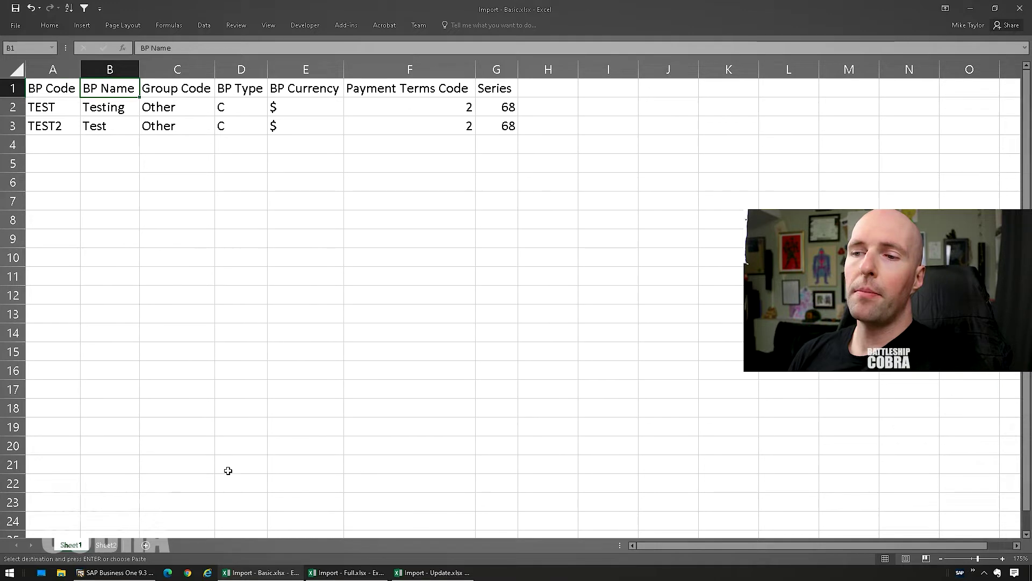
click(116, 572)
click(195, 172)
click(177, 188)
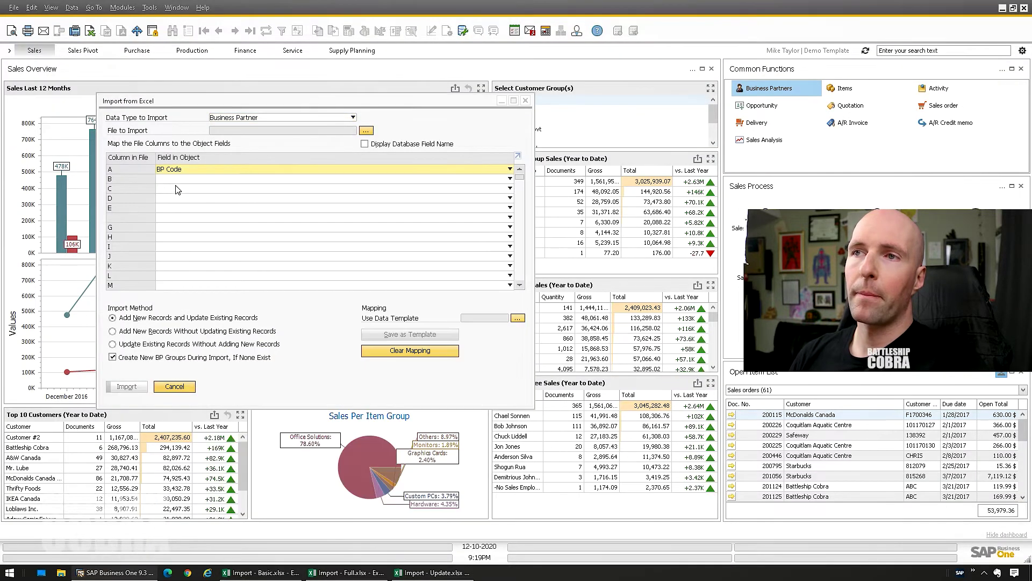
click(177, 179)
click(174, 200)
Map file column C to Group Code and column D to BP Type, following the workbook's headers
click(235, 574)
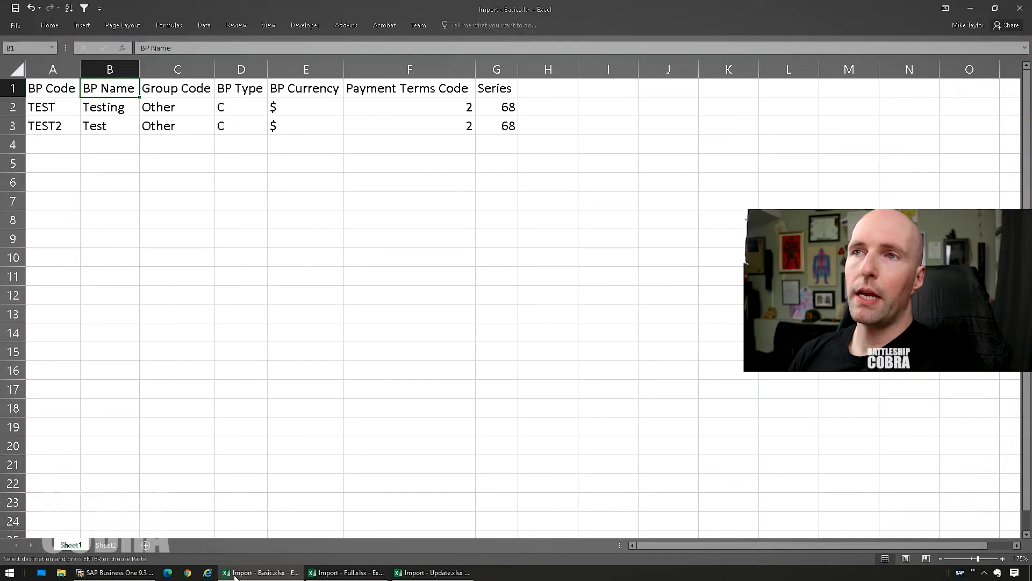
click(235, 574)
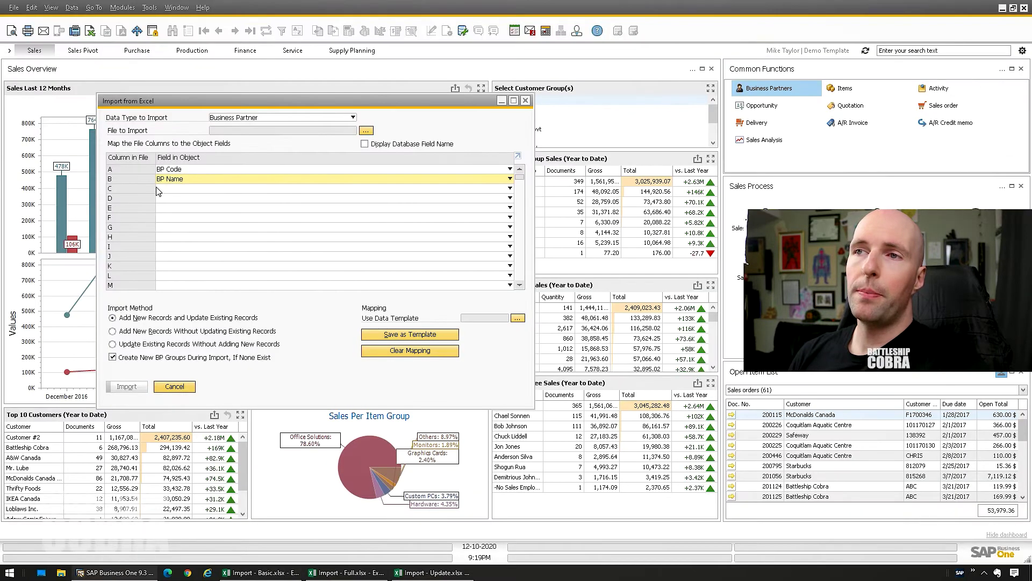
click(174, 189)
click(178, 237)
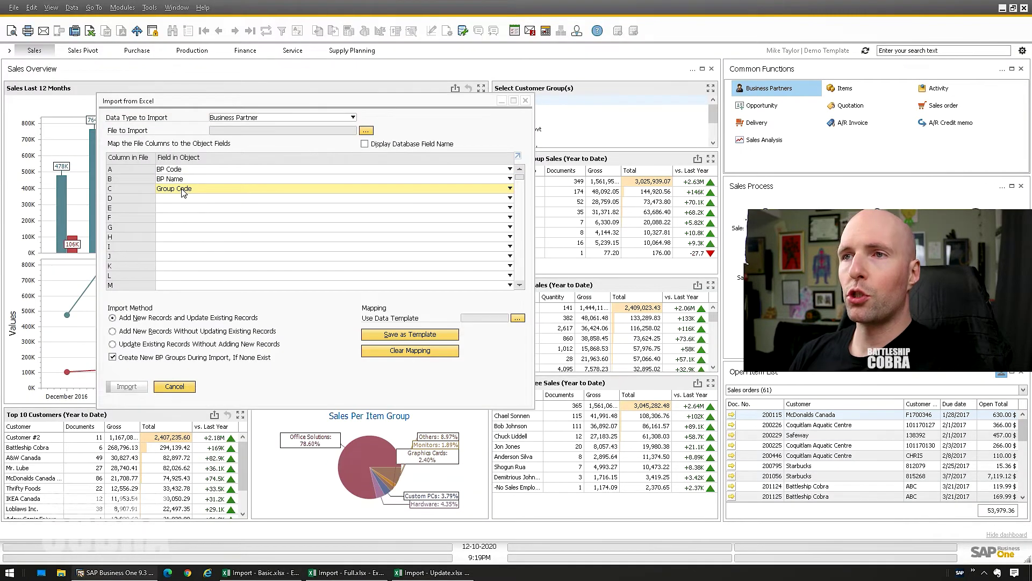
click(183, 198)
click(178, 228)
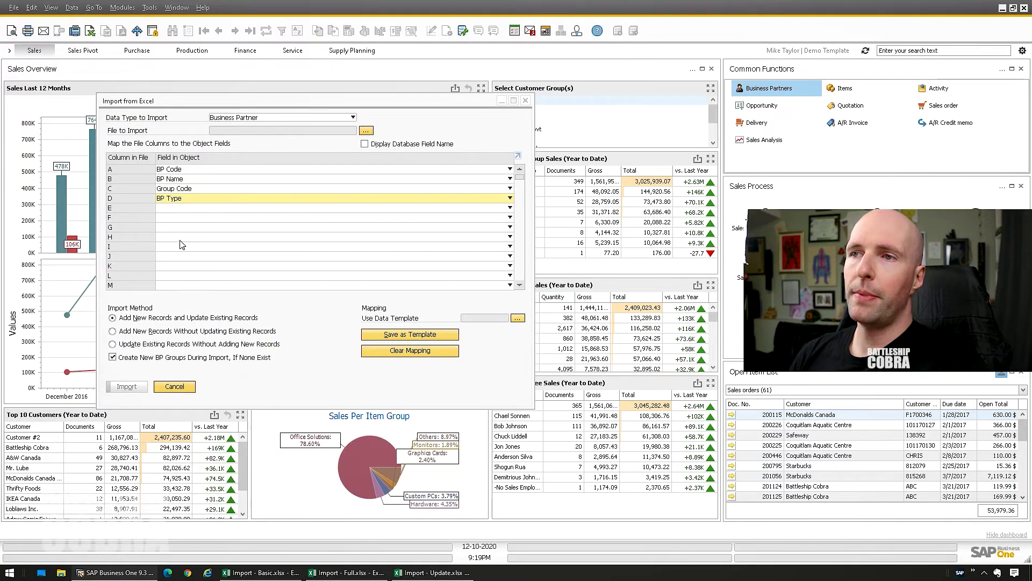
Map file column E to BP Currency and column F to Payment Terms Code, following the workbook's headers
click(250, 573)
click(254, 573)
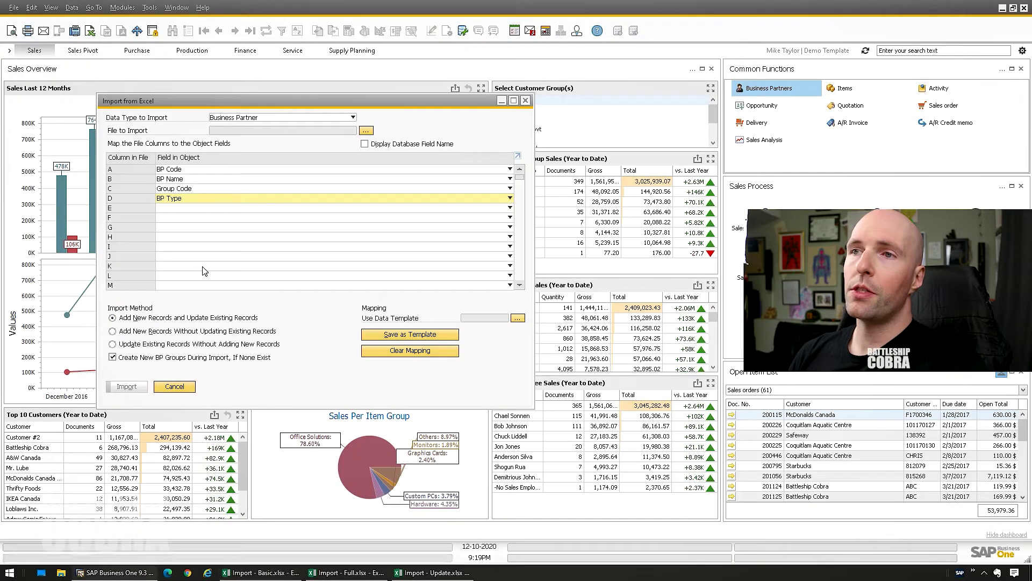
click(175, 208)
click(174, 217)
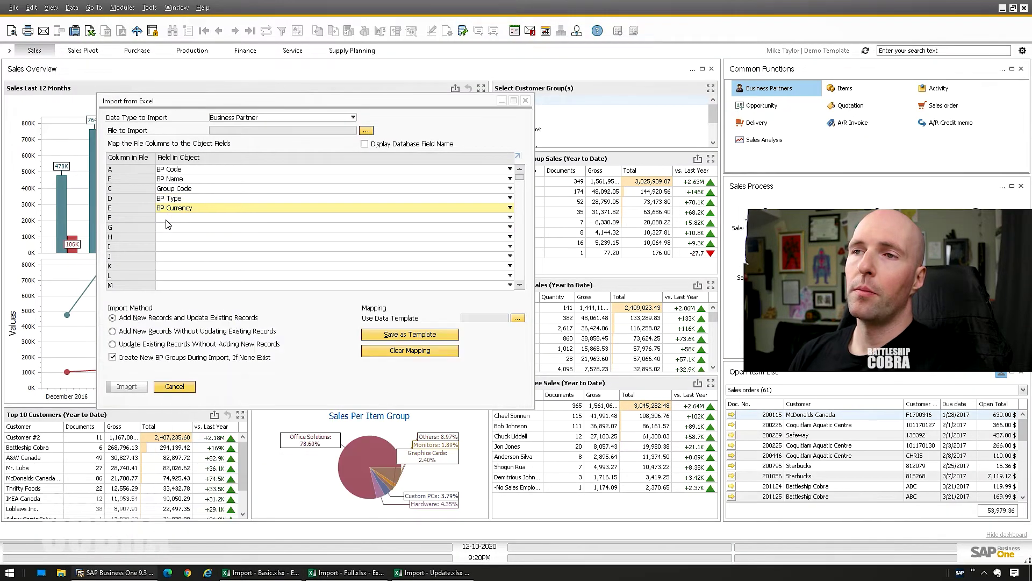
click(171, 218)
scroll(205, 346, down, 6)
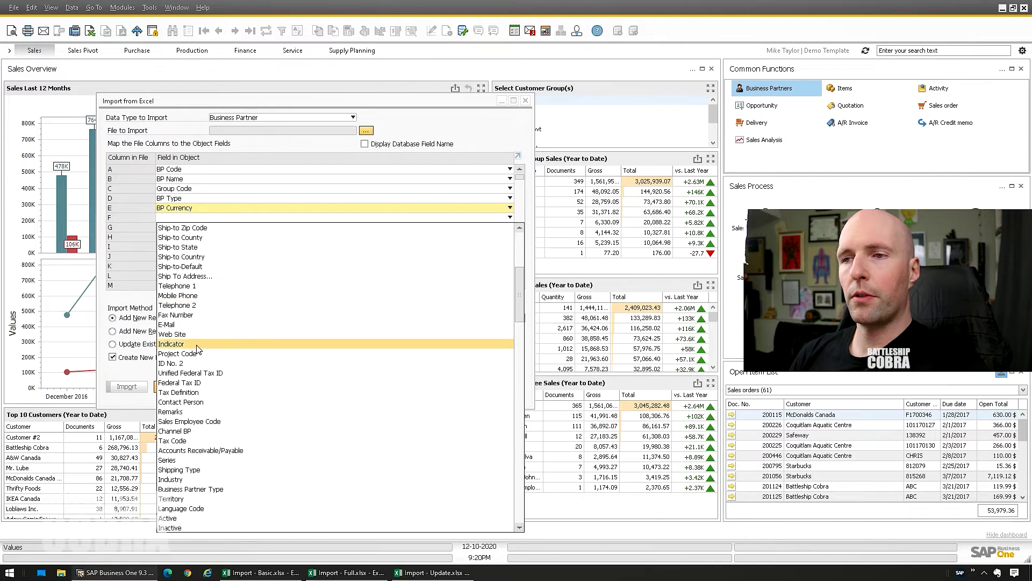
scroll(215, 468, down, 3)
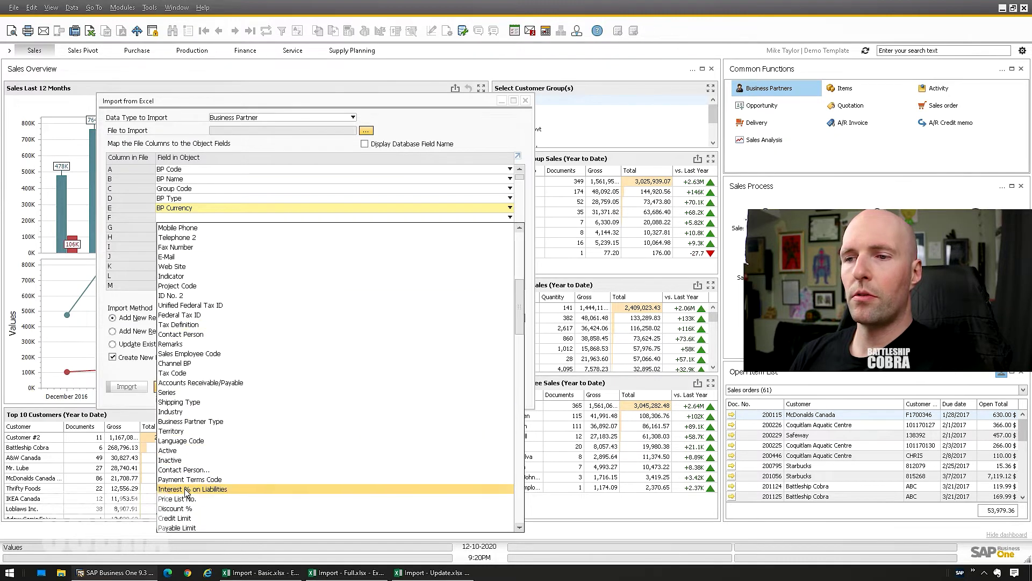
click(203, 460)
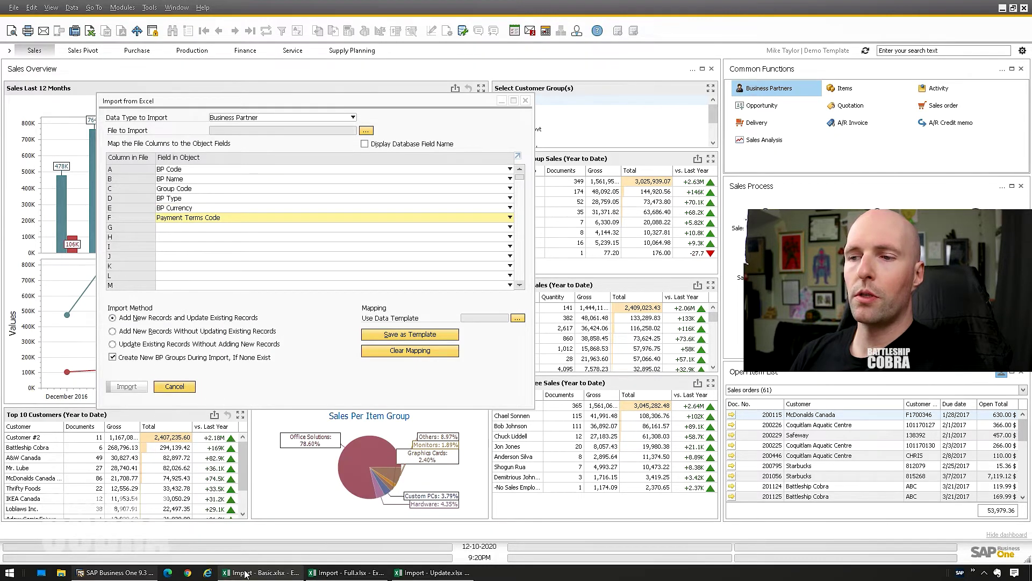
Check the last header in the workbook and map file column G to Series
click(262, 571)
click(262, 571)
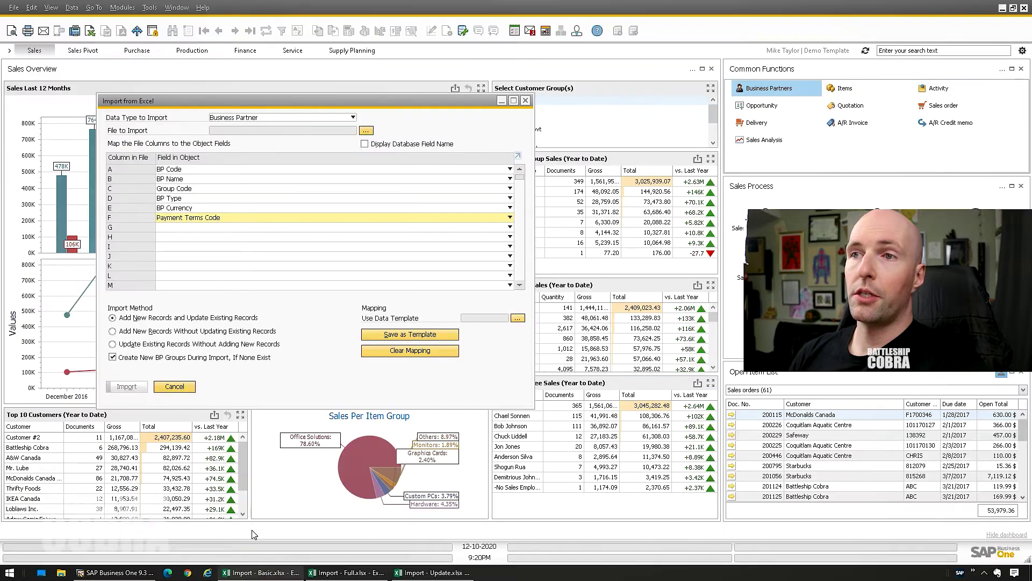
click(186, 228)
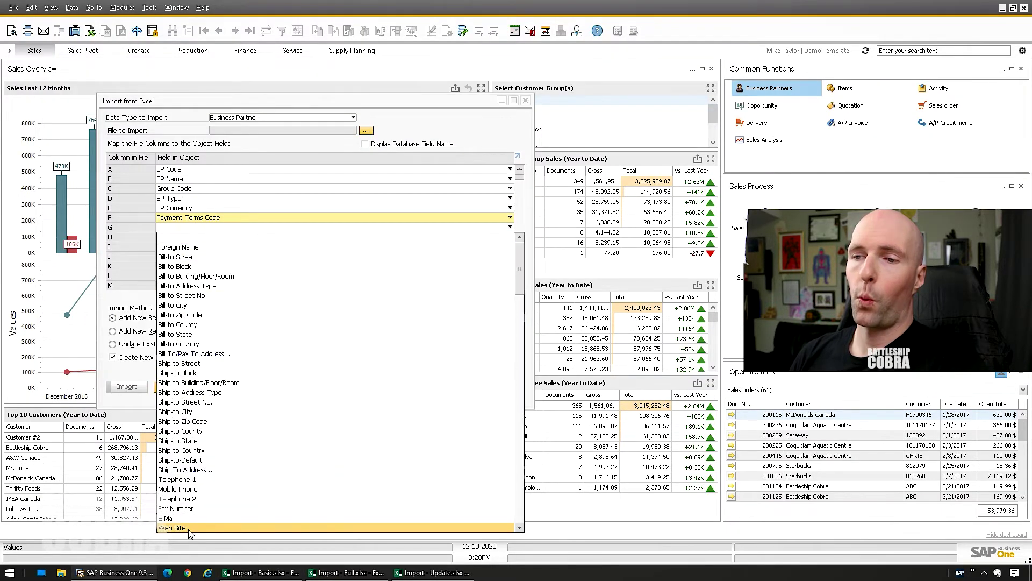
scroll(178, 377, down, 6)
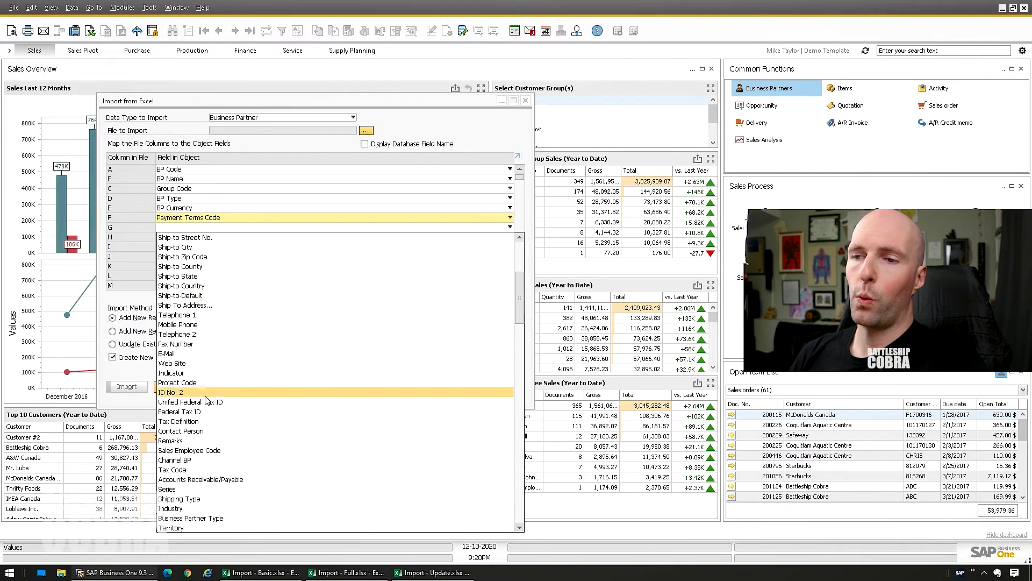
click(168, 489)
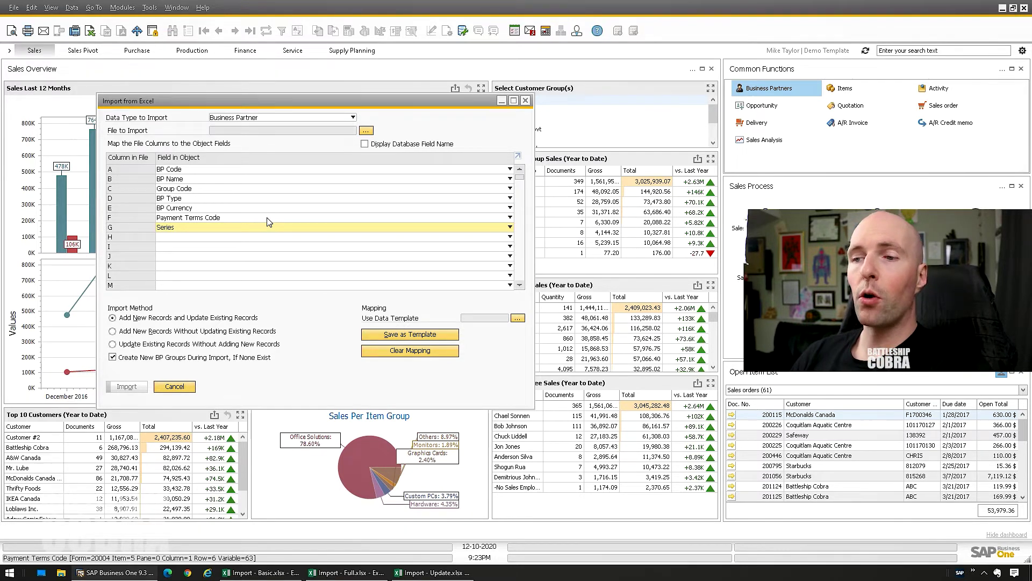
Check the Series values of the two sample records in the workbook and return to SAP Business One
click(259, 573)
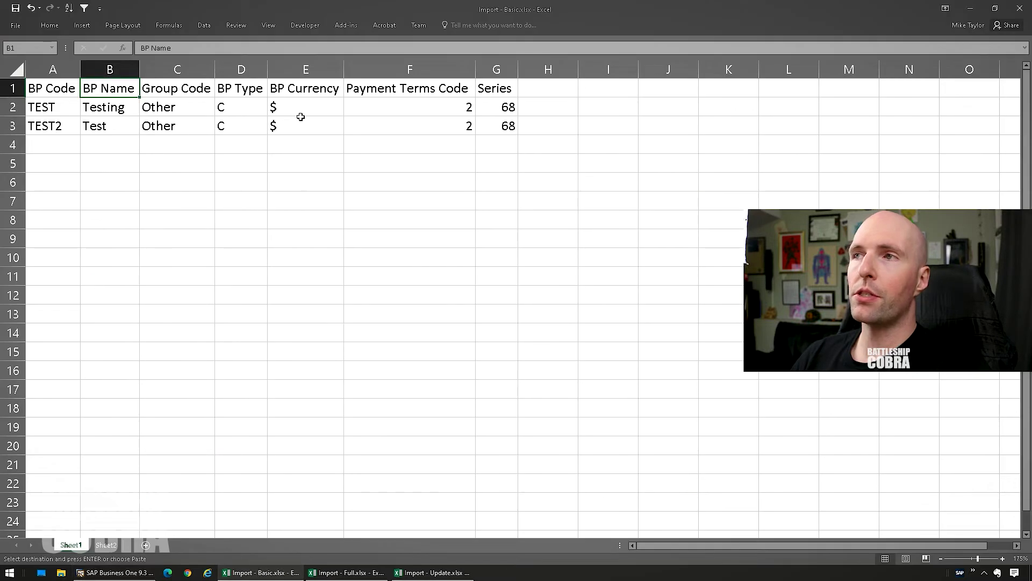
drag(485, 107, 524, 141)
click(115, 572)
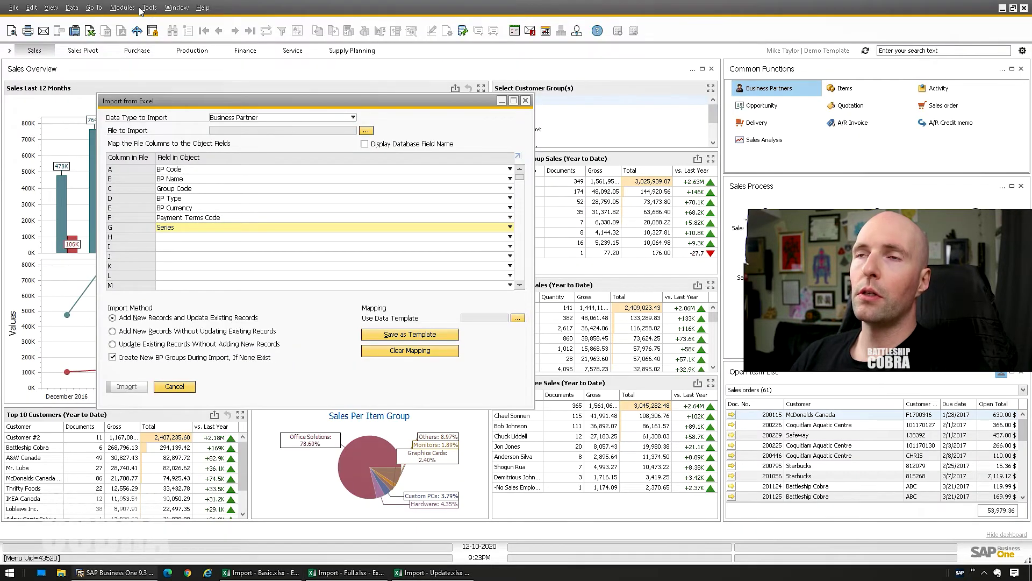
Open the Business Partner Master Data form and start a blank record to see its code series
click(123, 8)
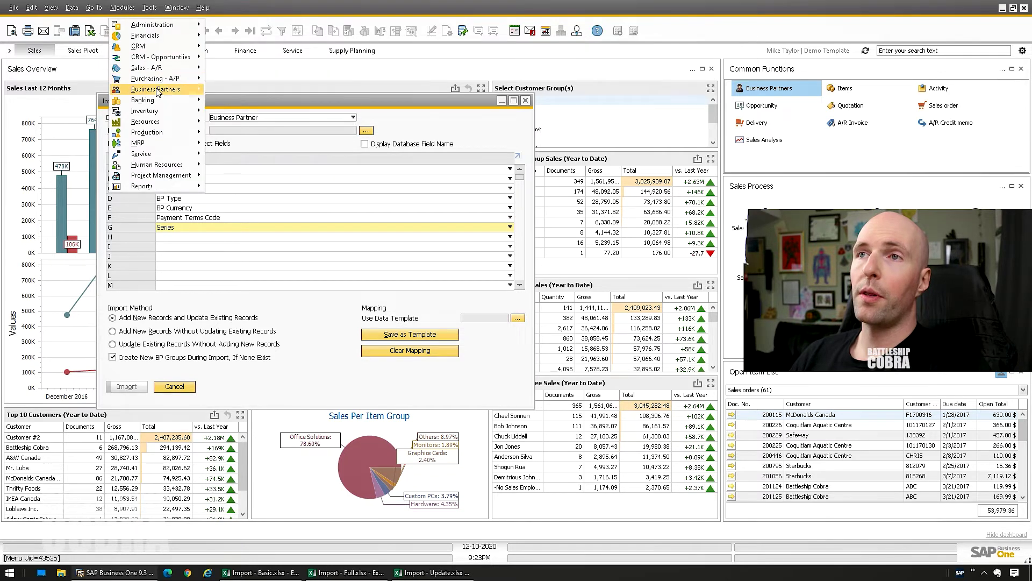
mouse_move(183, 89)
click(227, 89)
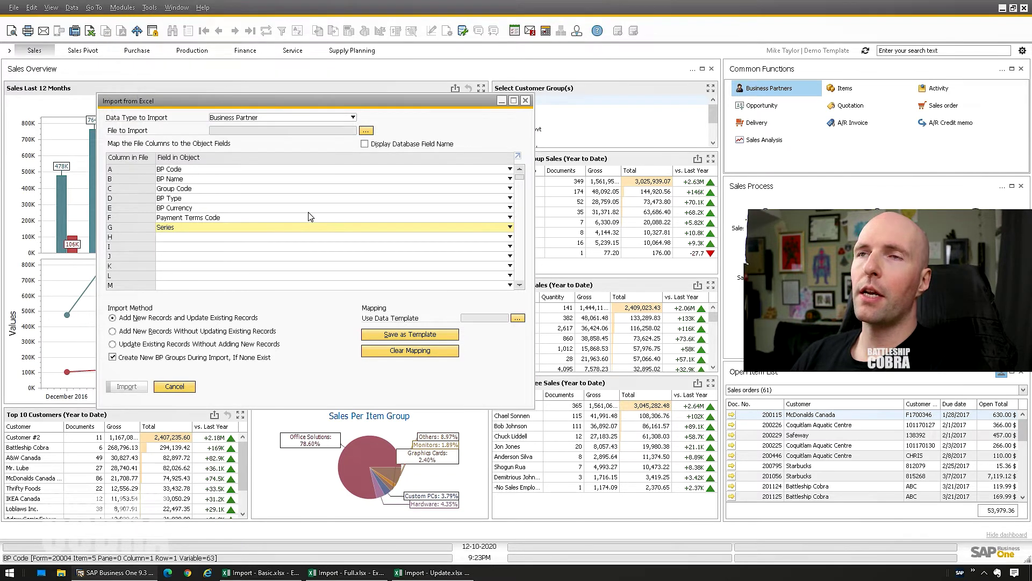
click(51, 8)
click(288, 131)
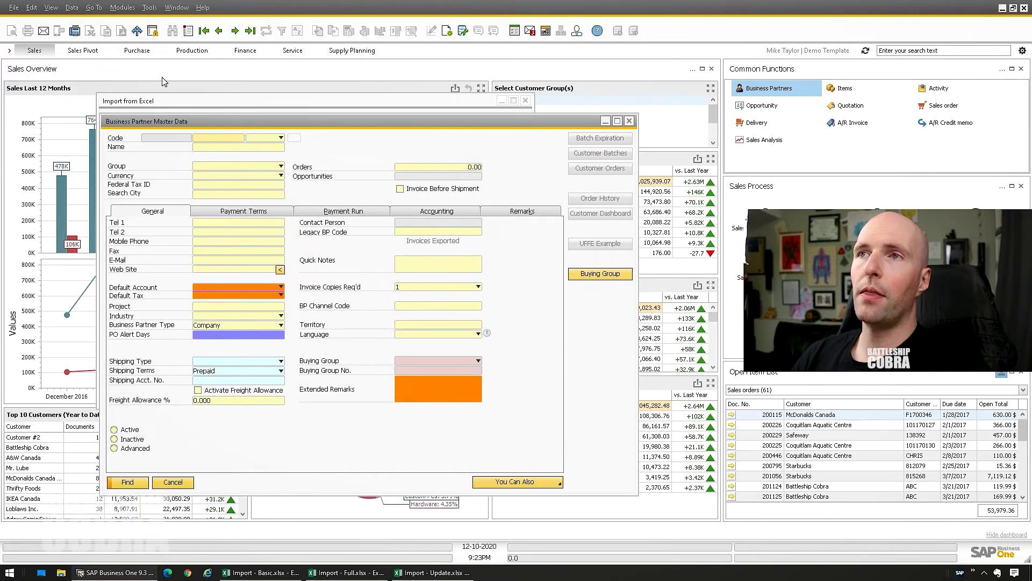
key(ctrl+a)
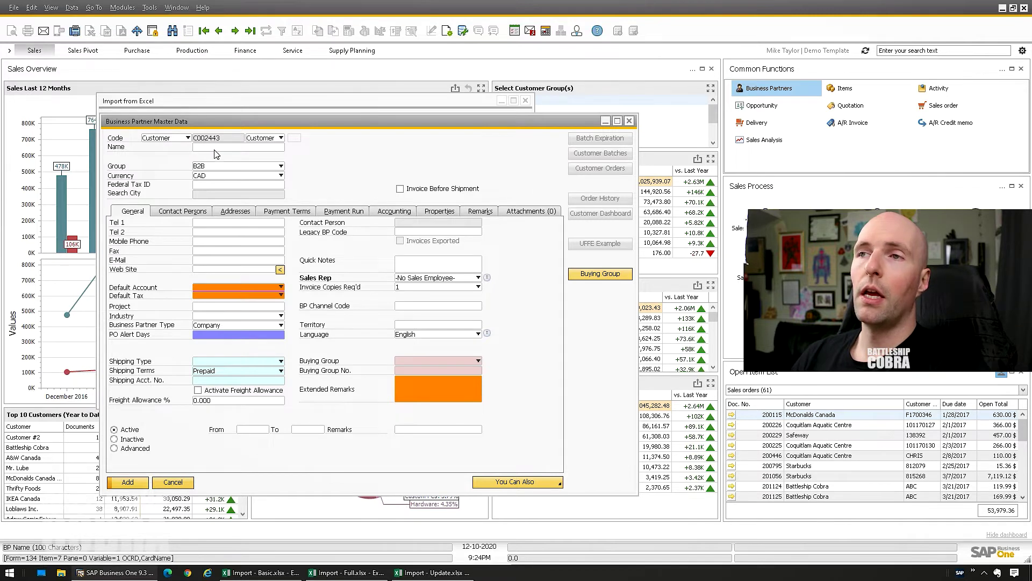
Open the Query Generator, load the OCRD table and sort its fields by name
click(149, 8)
mouse_move(197, 159)
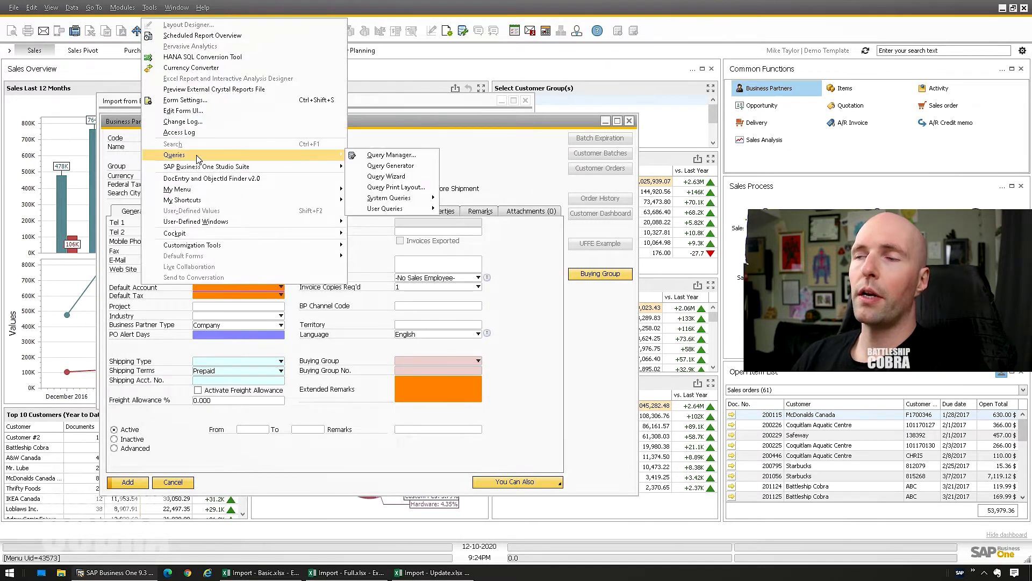
click(390, 166)
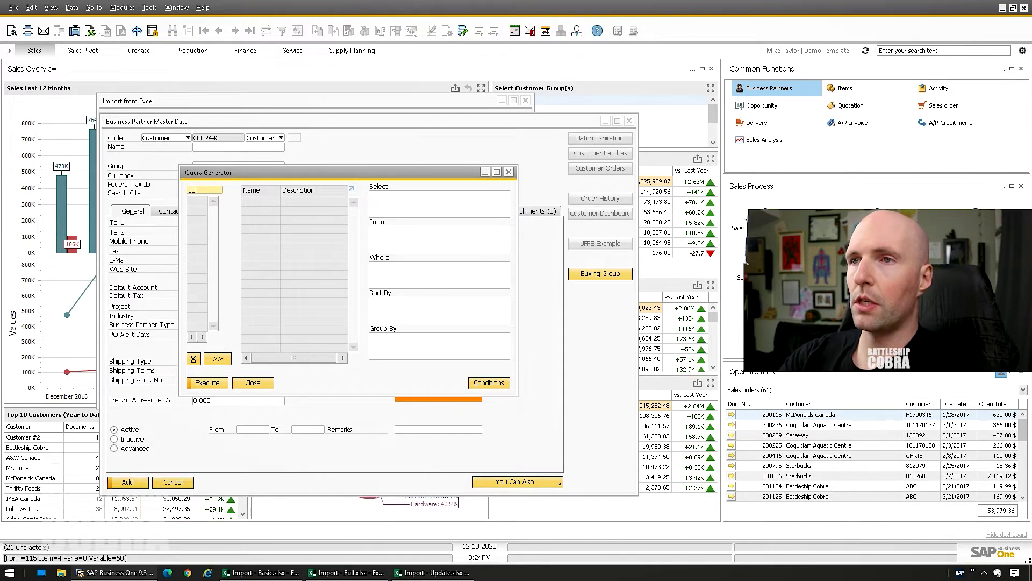
text(crd)
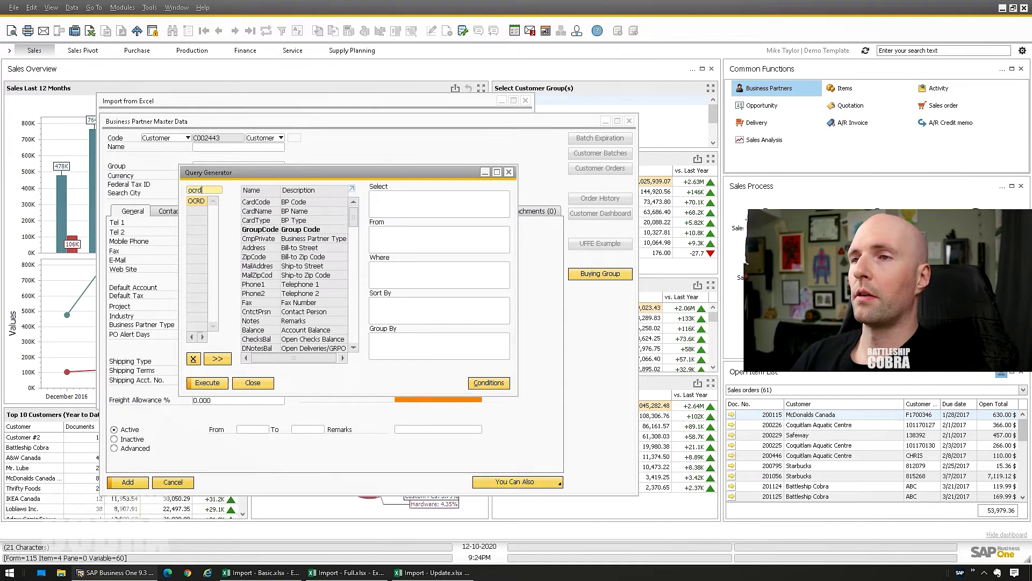
key(Tab)
click(272, 189)
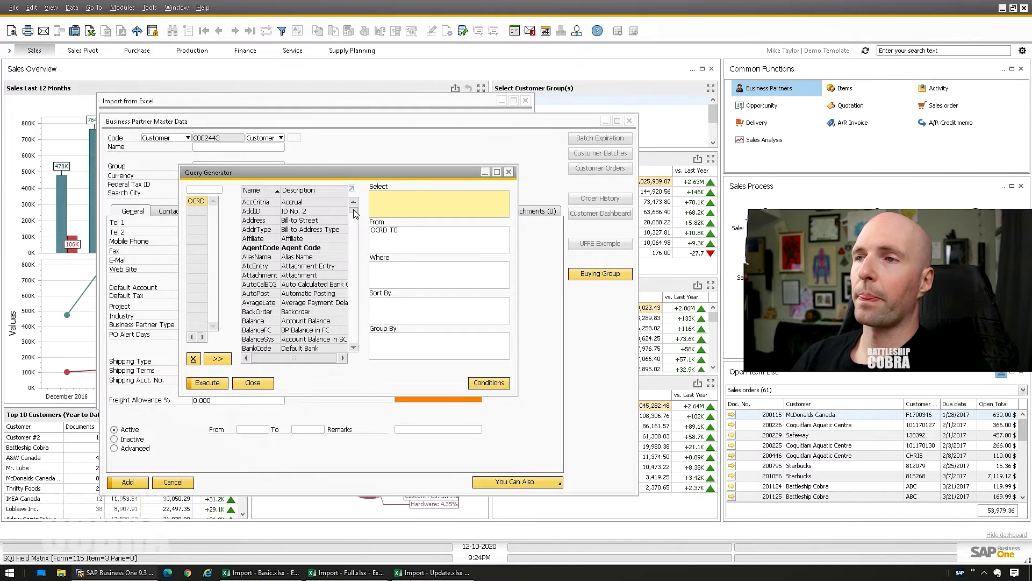
Bring in the NNM1 table linked to OCRD's Series field and remove OCRD from the query
drag(354, 214, 358, 321)
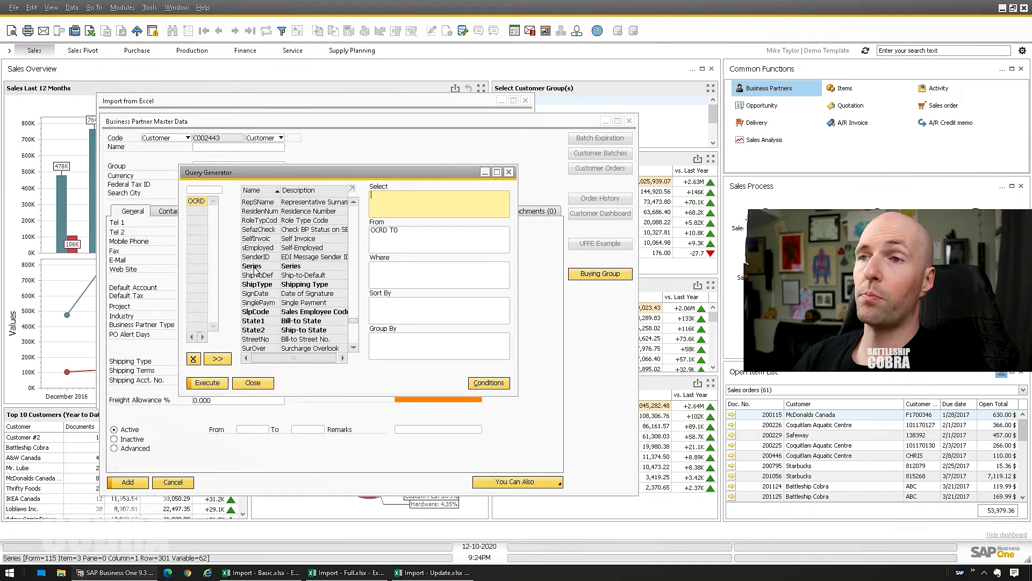
drag(203, 214, 203, 215)
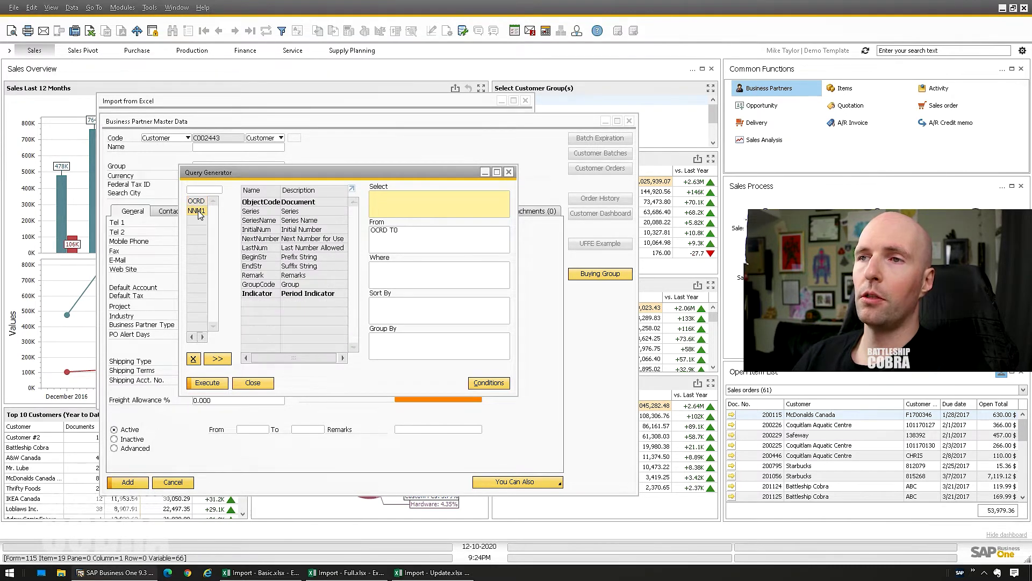
click(196, 200)
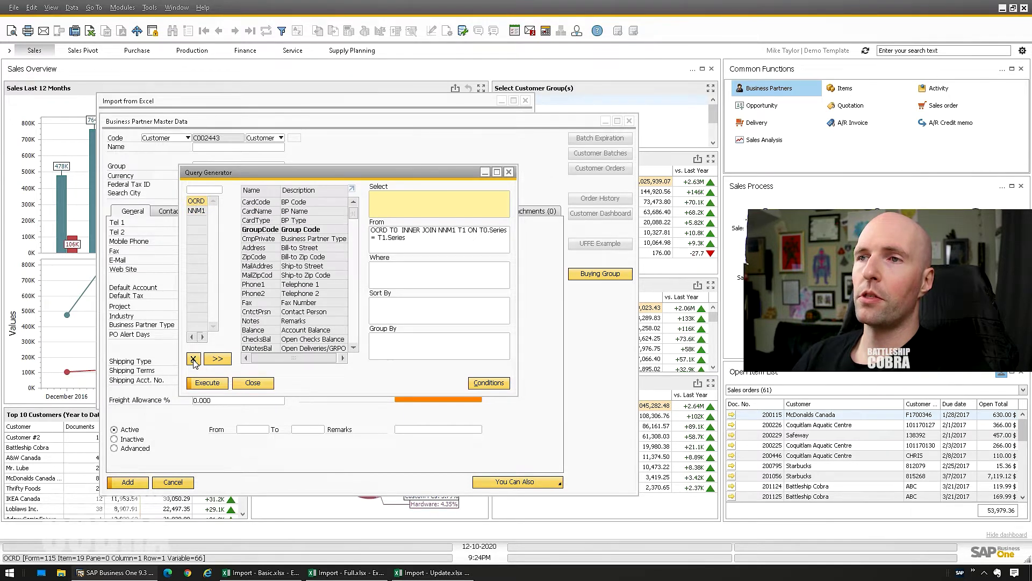
click(193, 359)
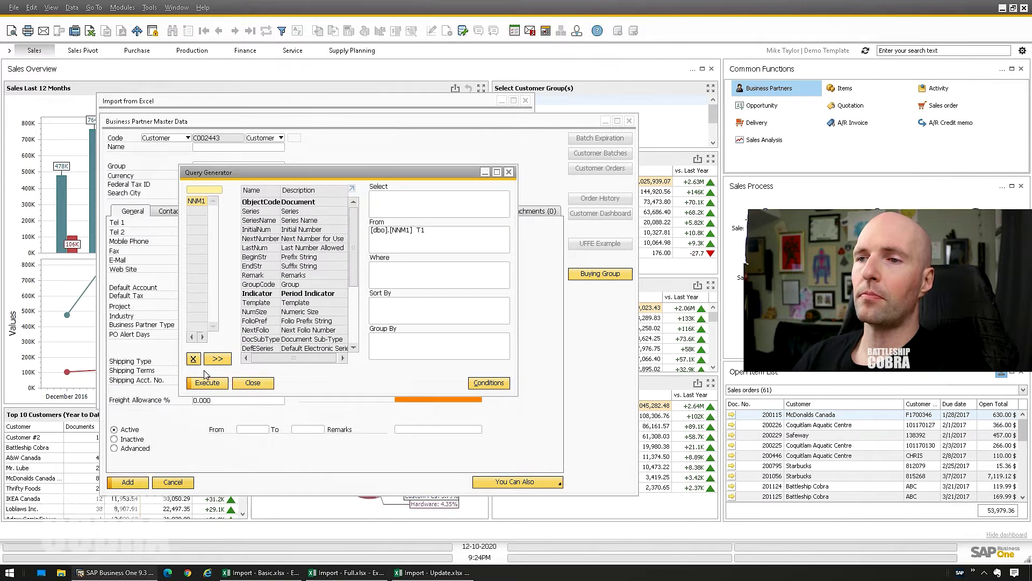
Restrict the NNM1 query to ObjectCode = 2, execute it and show the query structure
click(398, 277)
click(248, 202)
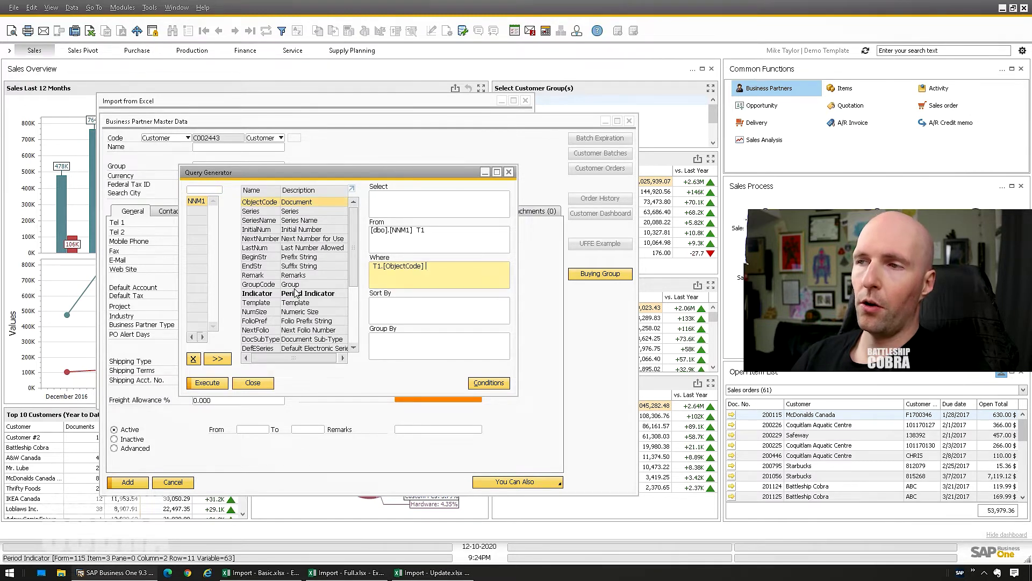
text(= 2)
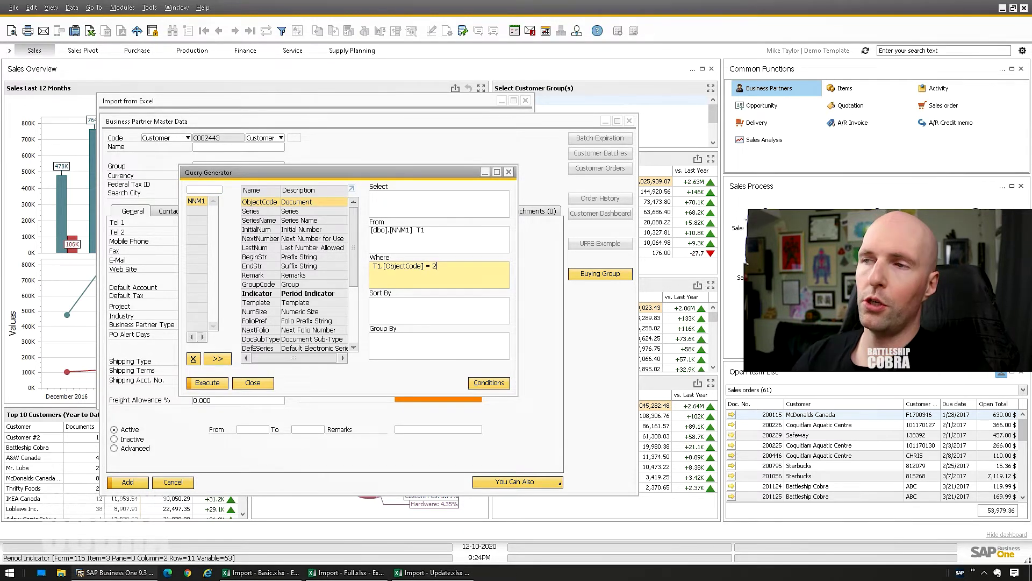
click(207, 382)
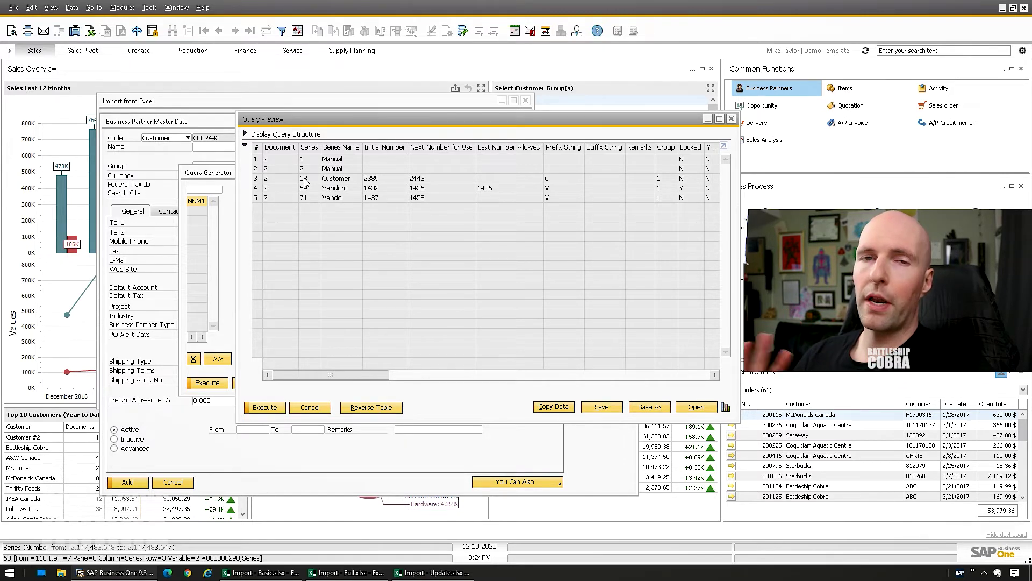
click(246, 134)
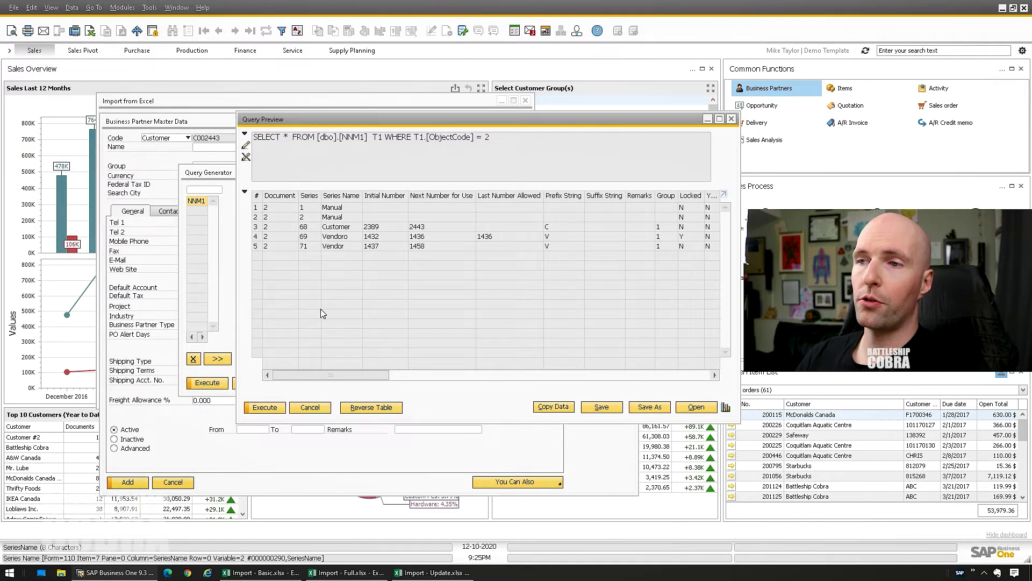
Close the query and master data windows, then check the Series and Payment Terms Code values in the Import - Basic workbook
click(311, 408)
click(253, 382)
key(Escape)
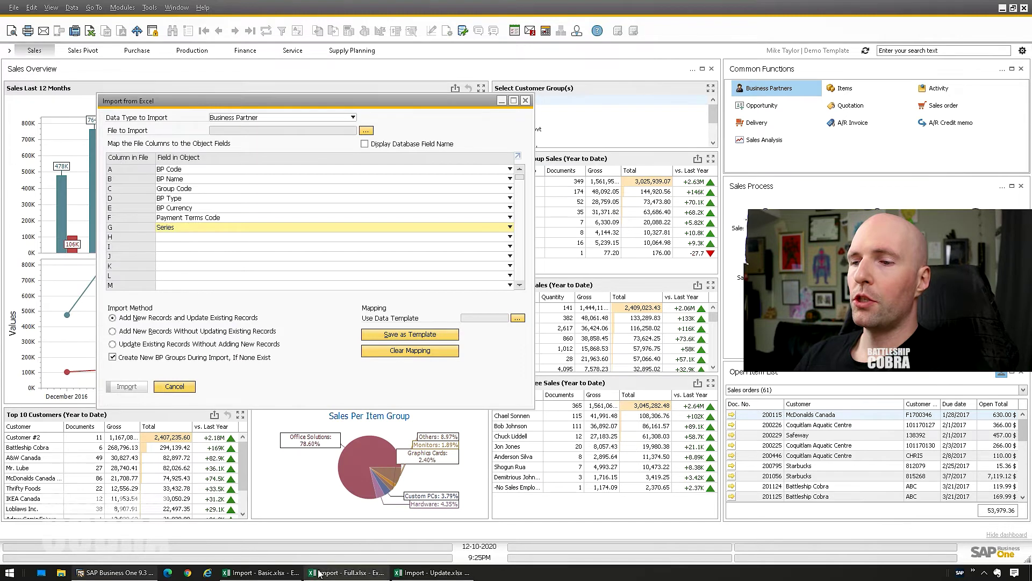
click(259, 572)
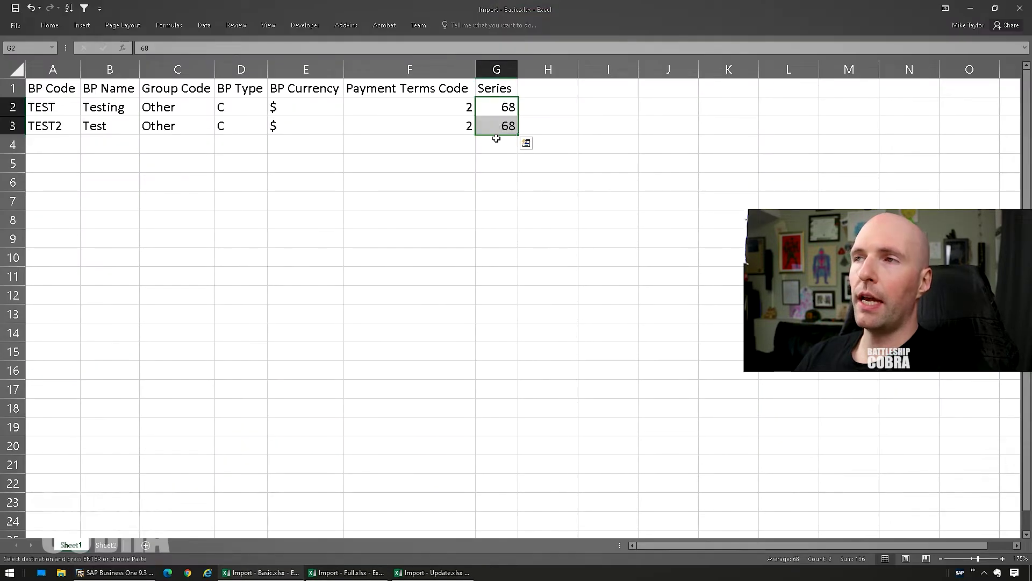
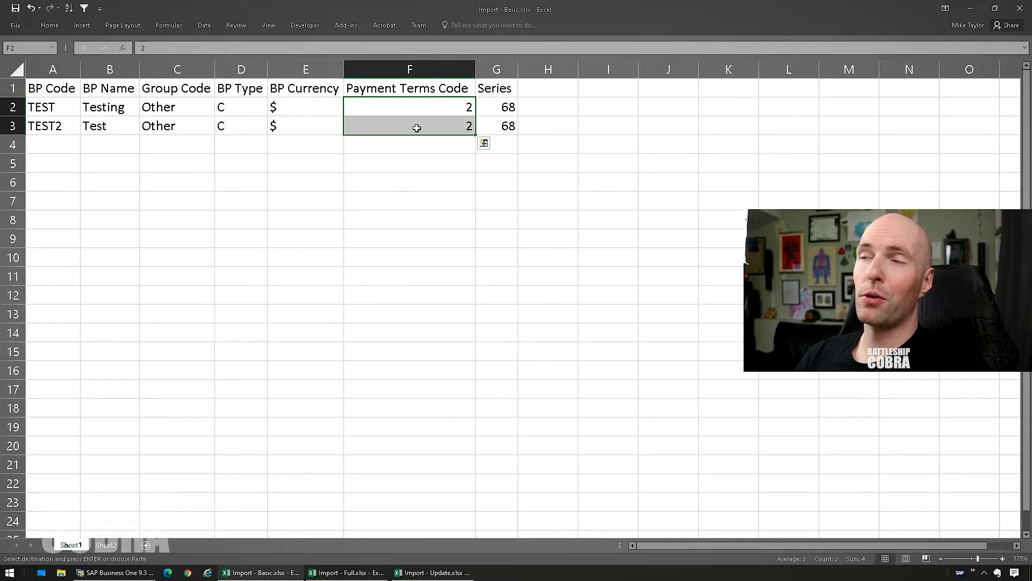
click(115, 572)
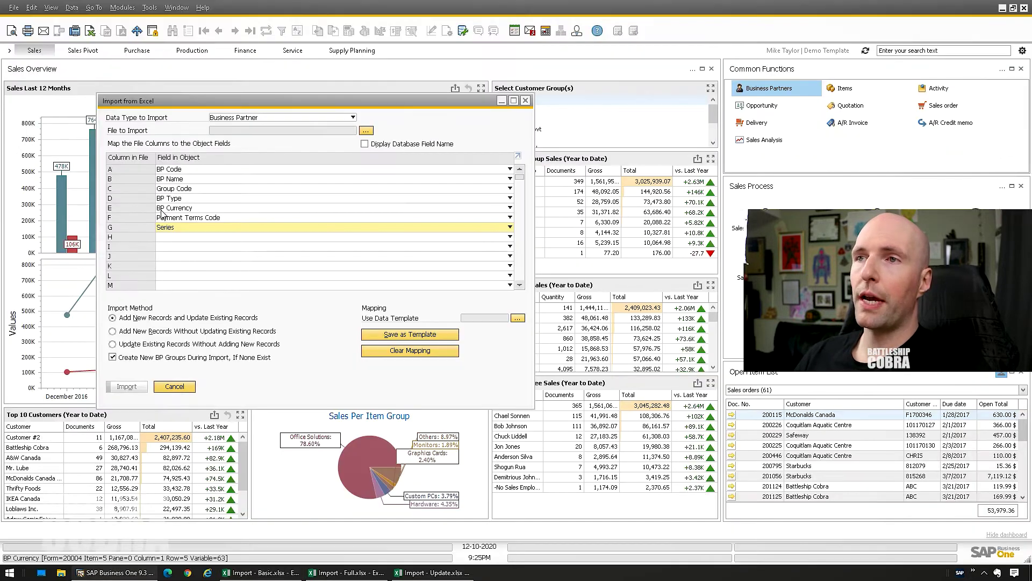
Open the first business partner's master data and inspect the system information of its Payment Terms field
click(122, 8)
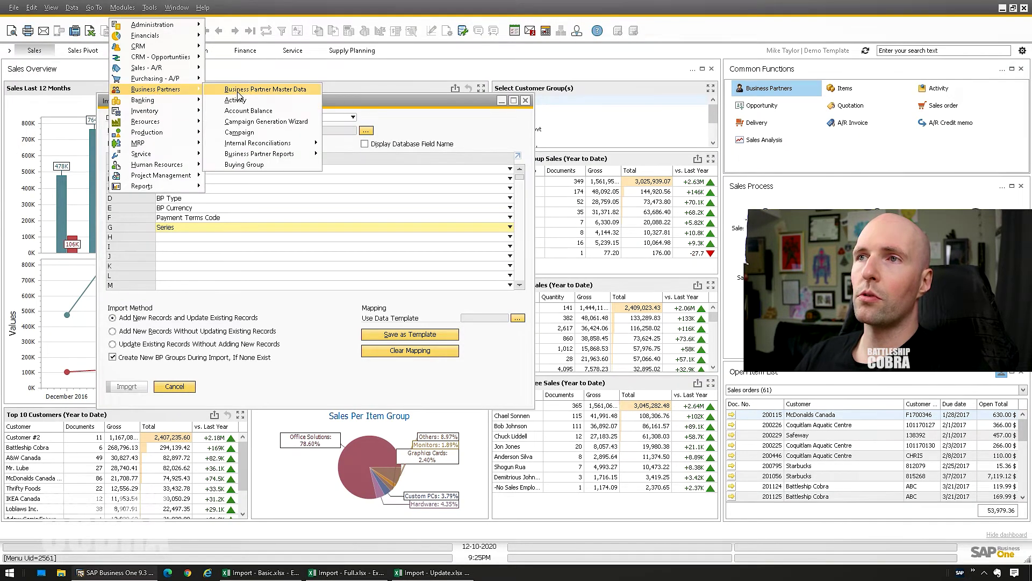
click(236, 89)
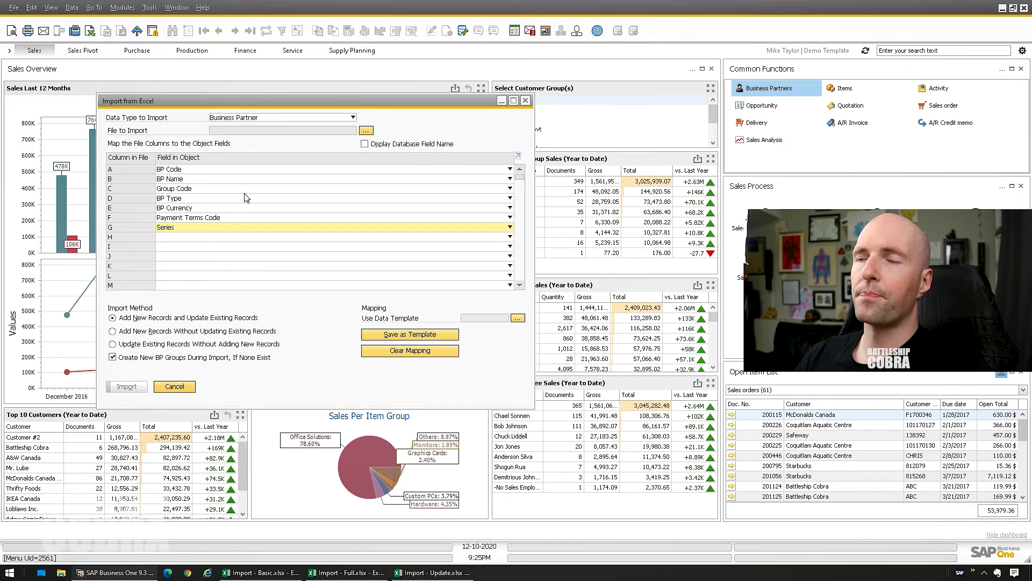
click(205, 34)
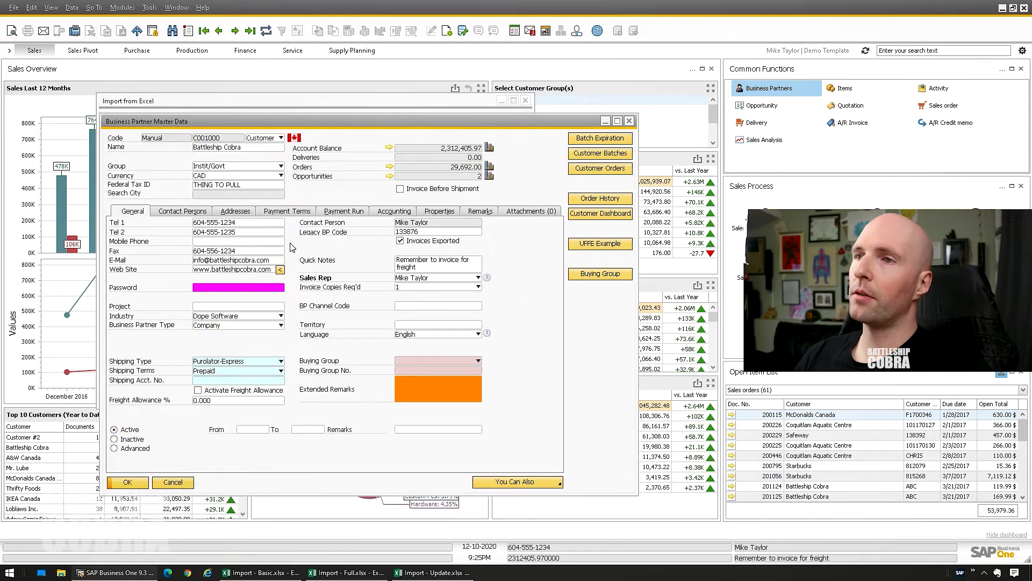
click(279, 212)
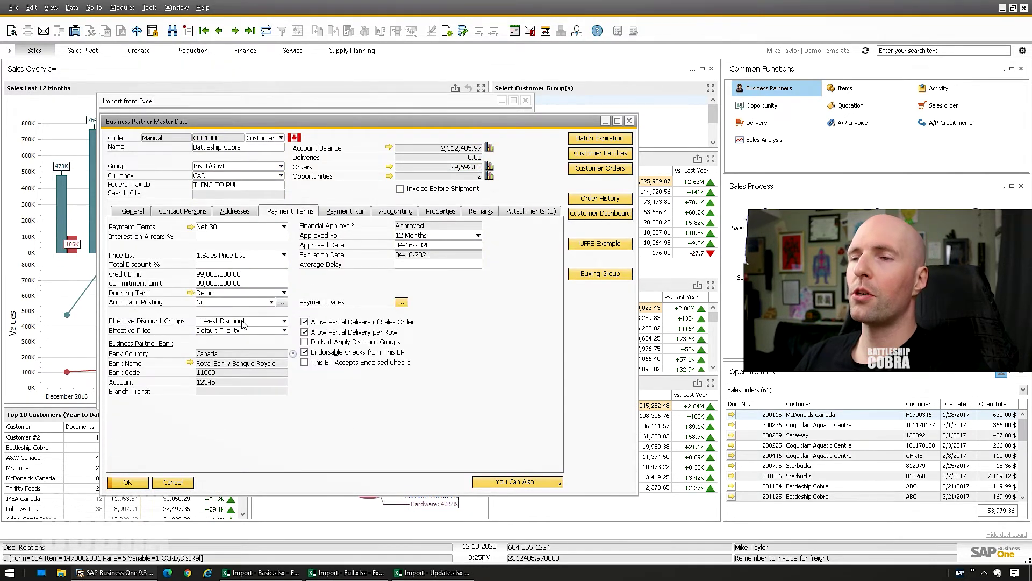
click(214, 228)
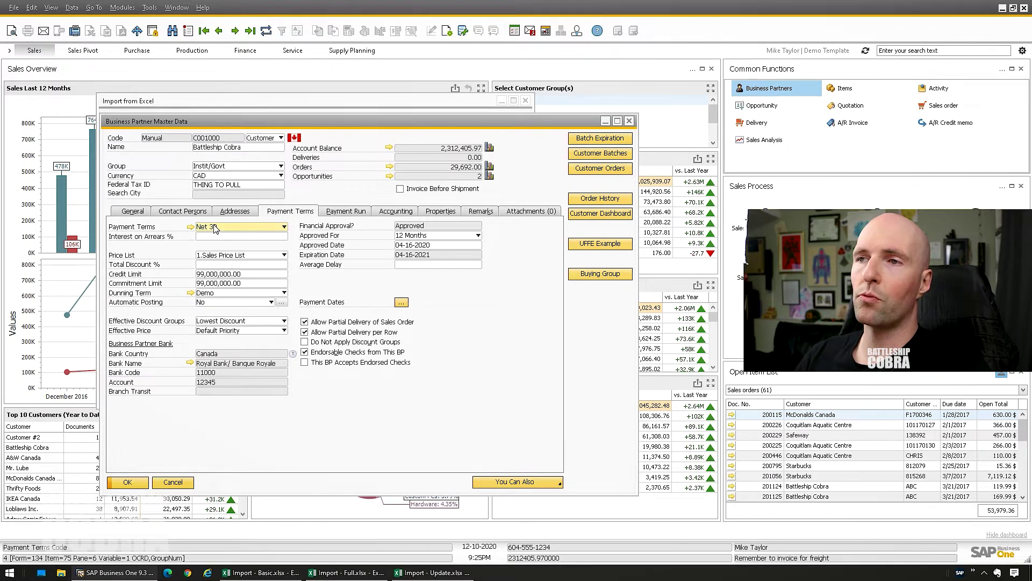
right_click(214, 228)
mouse_move(271, 249)
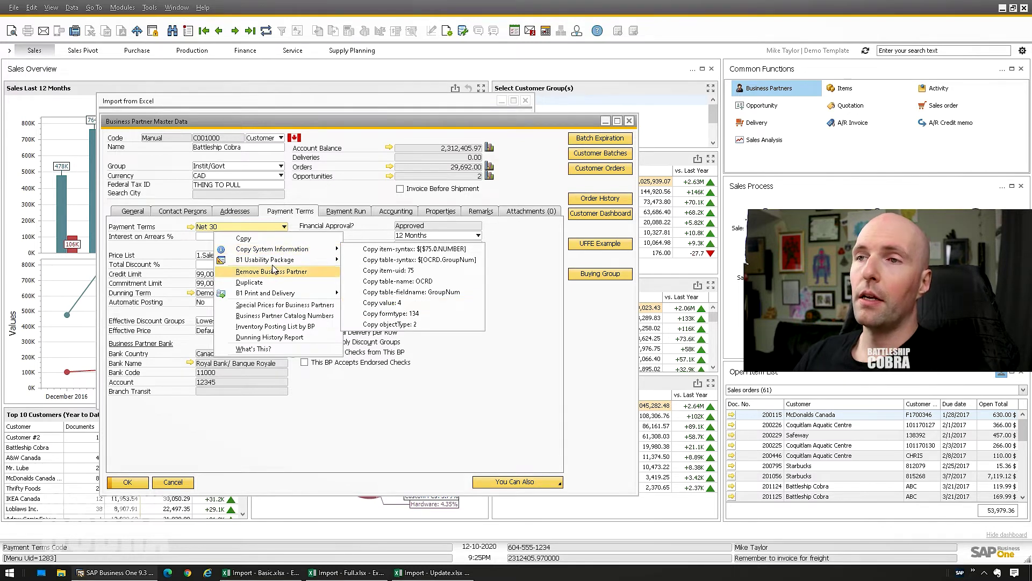
click(242, 224)
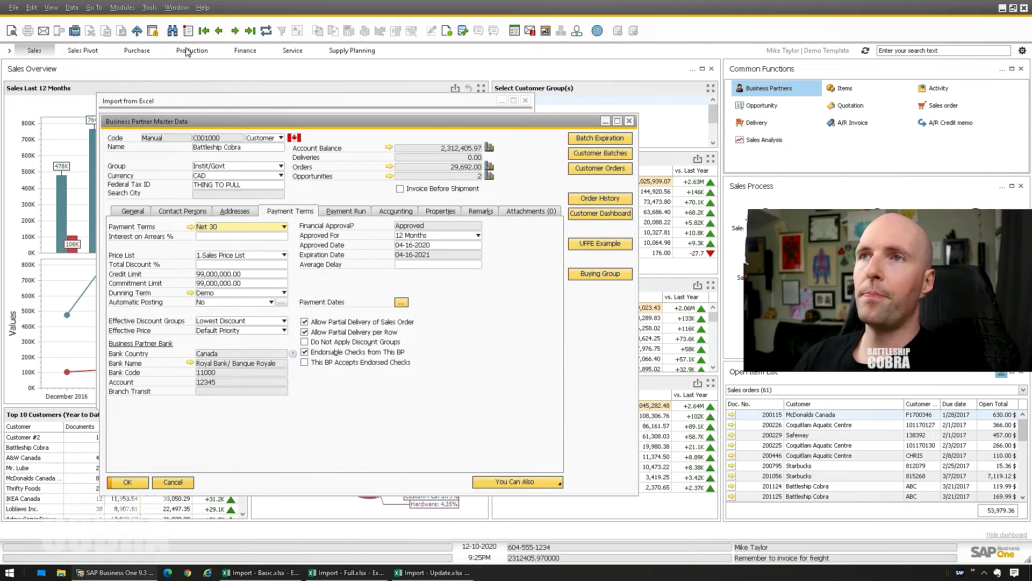
Open the Query Generator again and load the OCRD table
click(149, 8)
mouse_move(285, 154)
click(391, 165)
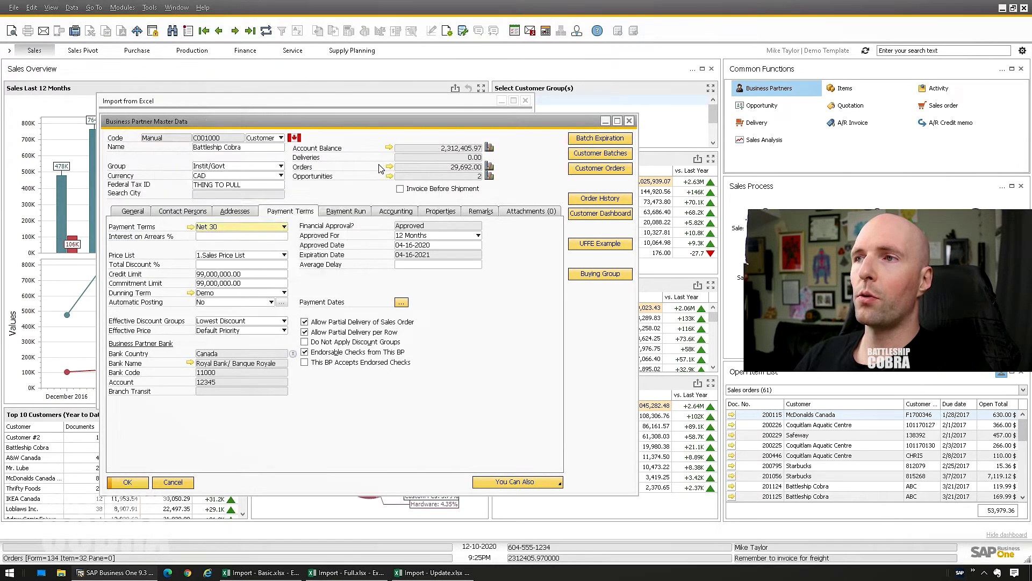
text(ocrd)
key(Tab)
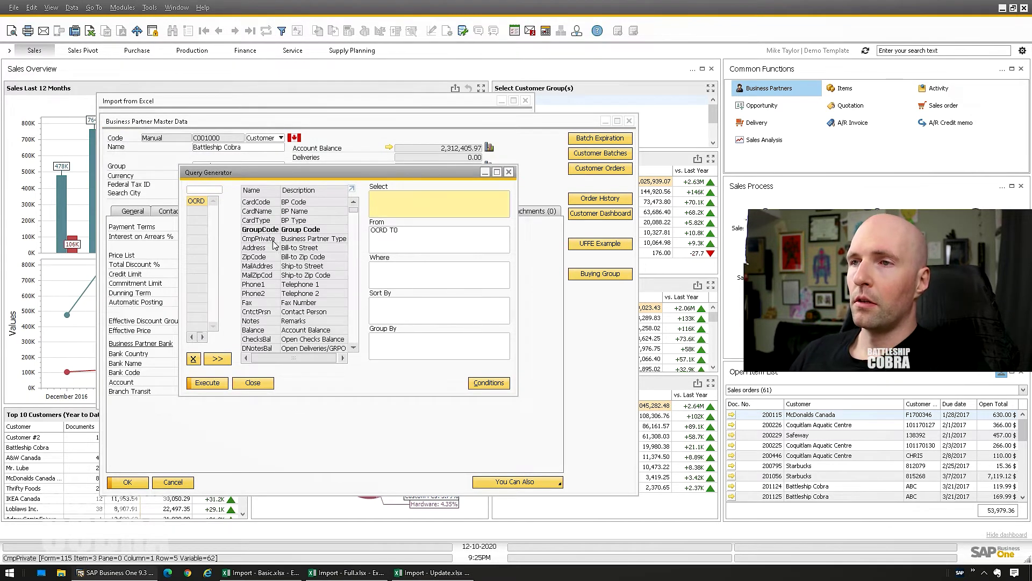
Bring in the OCTG table linked to OCRD's GroupNum field, remove OCRD and execute the query to list the payment terms
scroll(357, 350, down, 4)
scroll(358, 352, down, 1)
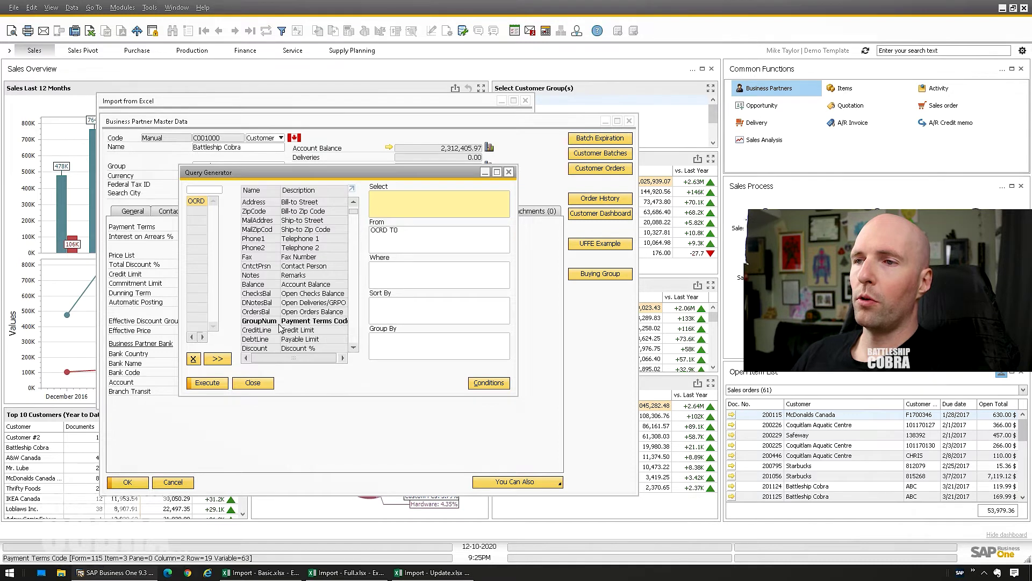
double_click(266, 322)
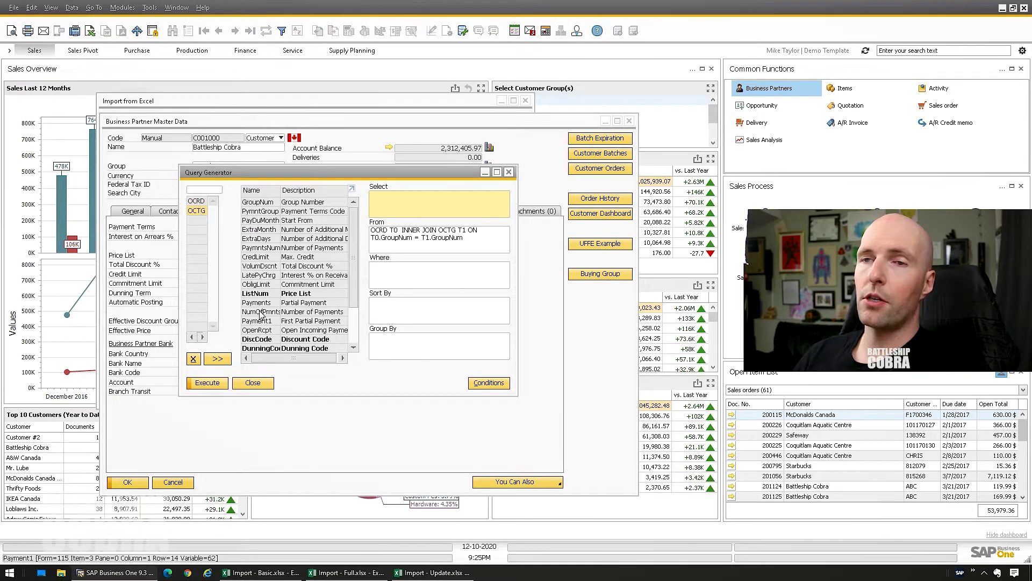
click(197, 201)
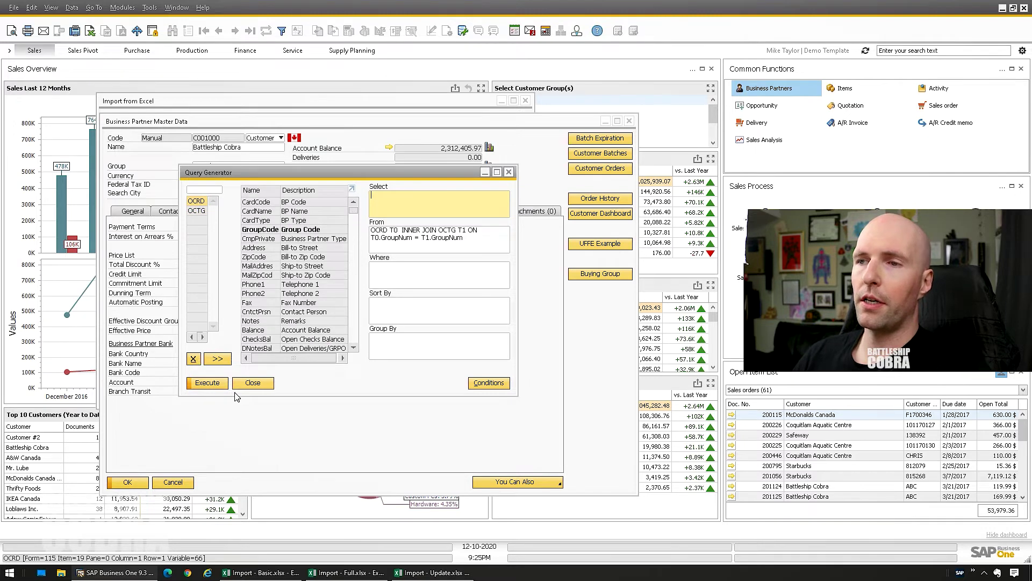
click(193, 358)
click(207, 382)
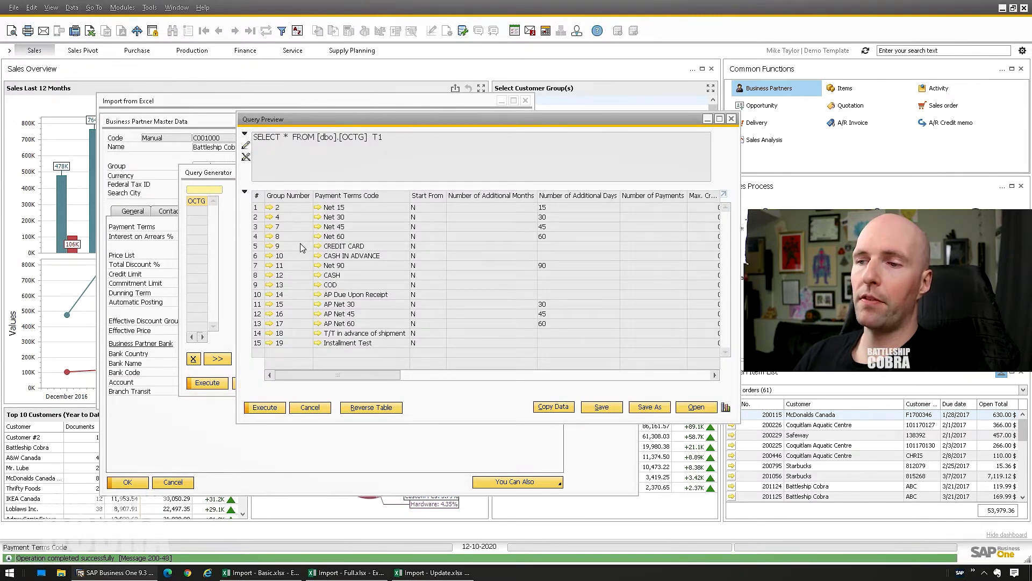
Switch to the Import - Basic workbook and check the Payment Terms Code values of the two sample records
click(271, 576)
drag(430, 111, 431, 125)
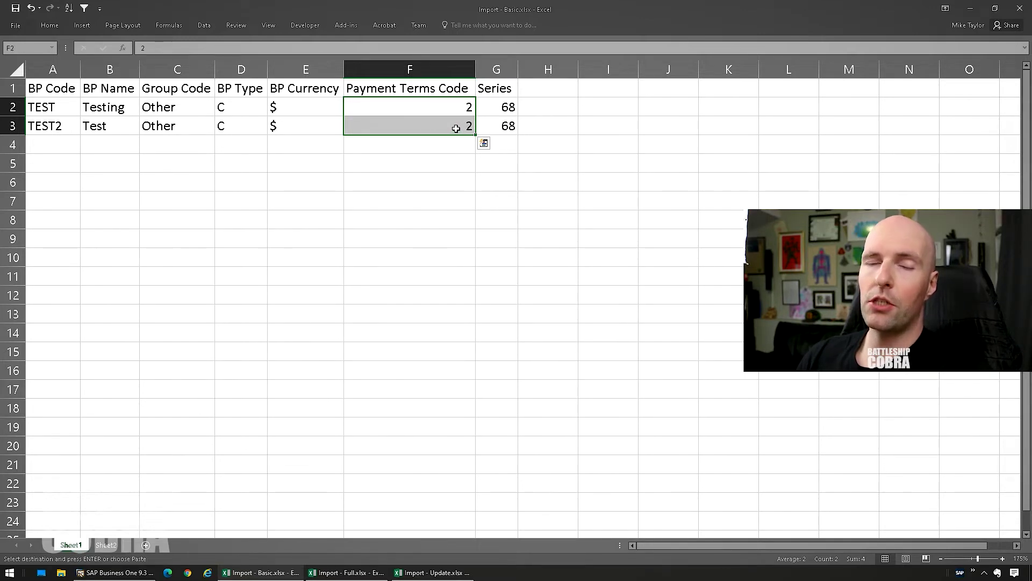
click(364, 86)
drag(445, 112, 445, 125)
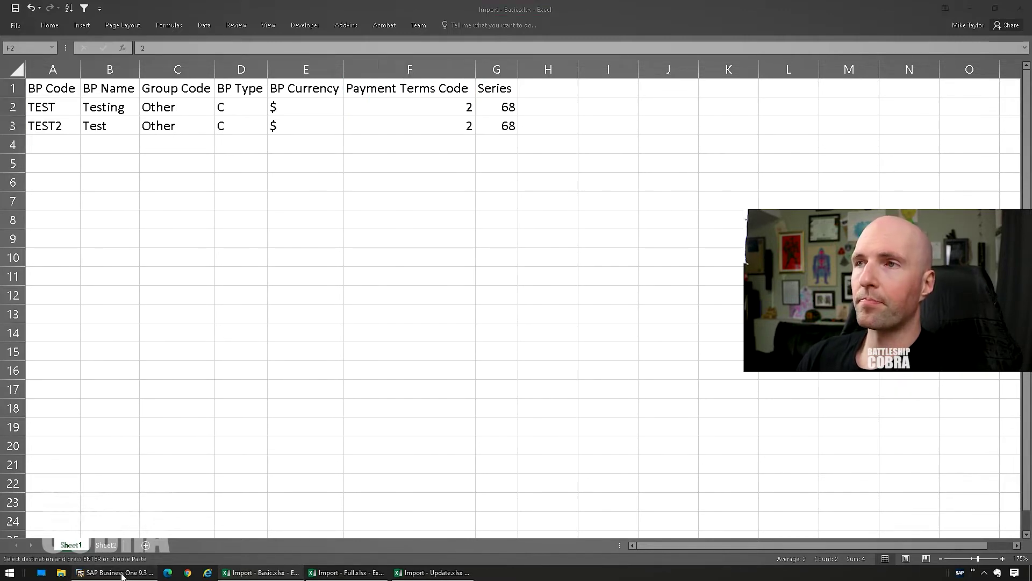
Switch to SAP Business One and close the Query Generator and Business Partner Master Data windows to return to Import from Excel
click(115, 572)
click(731, 119)
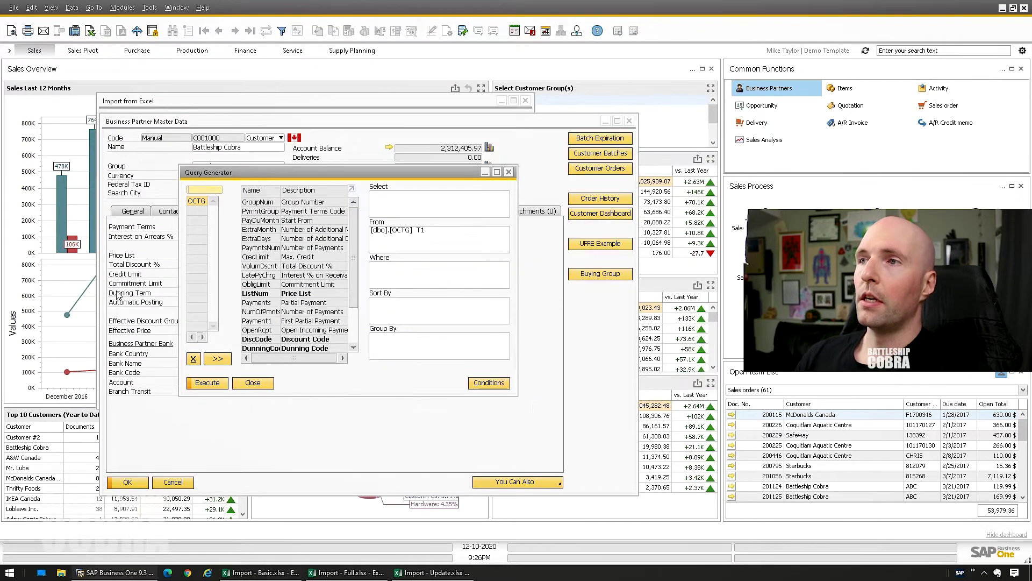
click(508, 172)
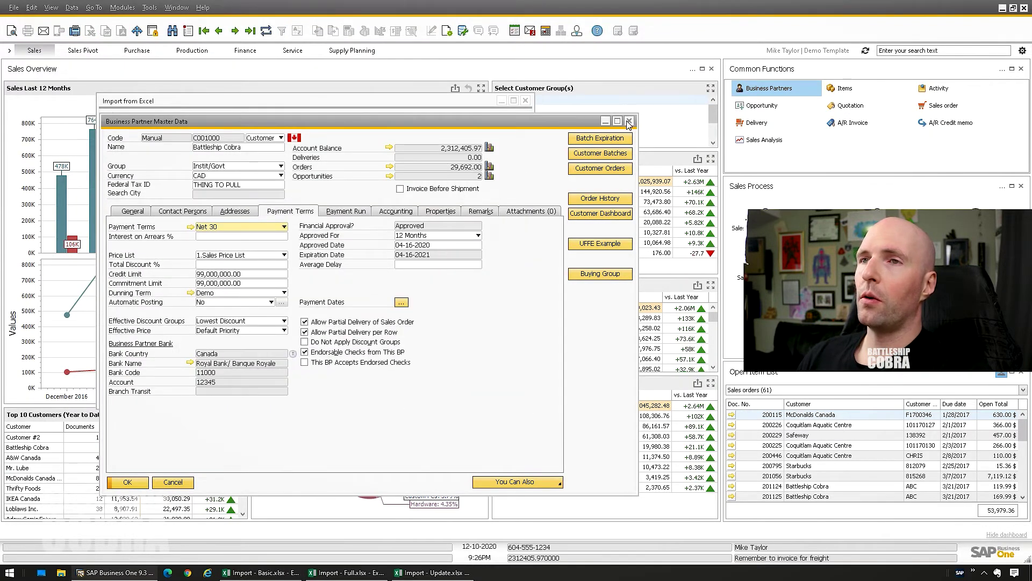
click(629, 121)
drag(275, 110, 286, 114)
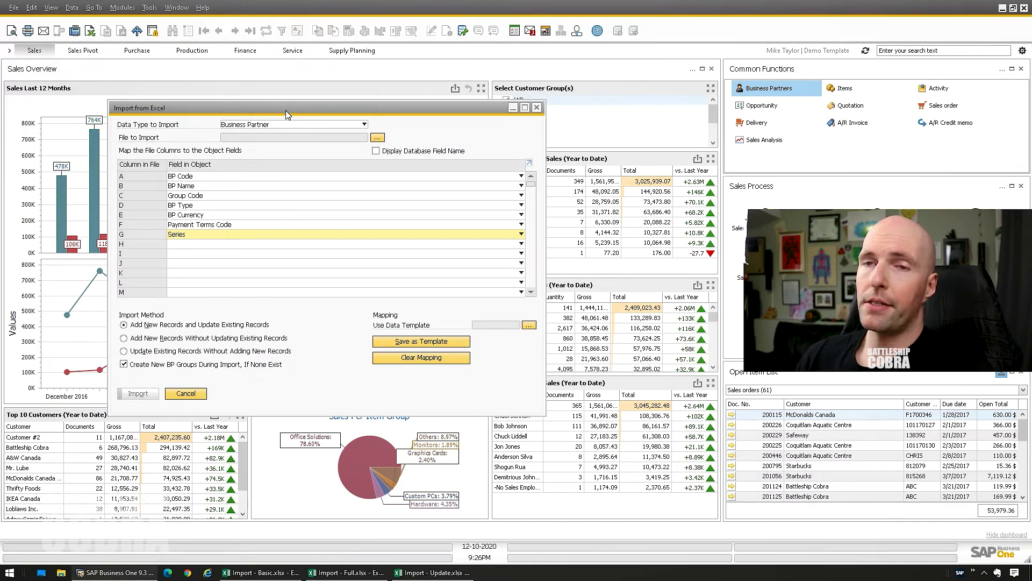
Switch to the Import - Basic workbook and delete its header row so only the two business partner records are left
mouse_move(275, 574)
click(275, 574)
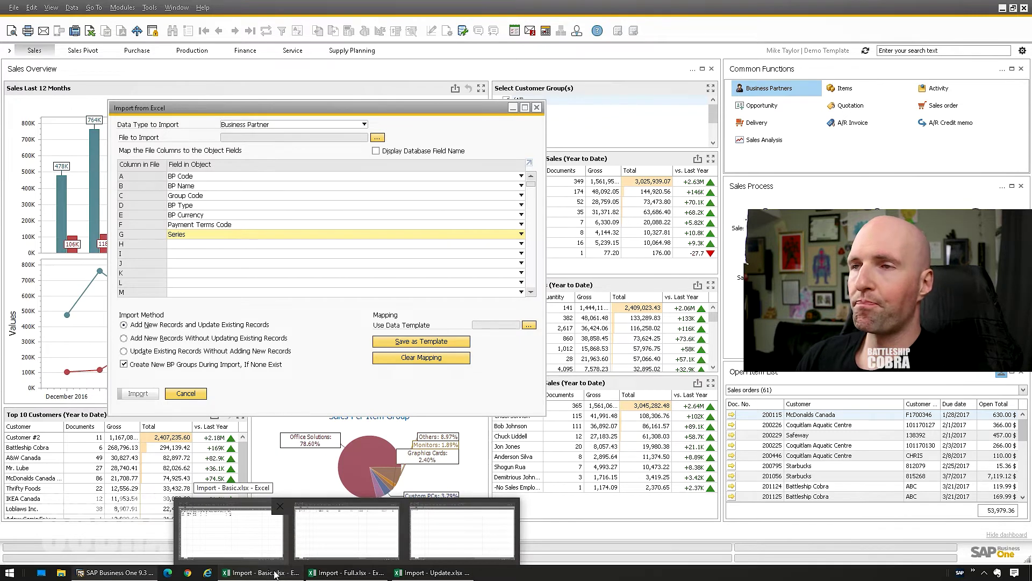
drag(477, 87, 19, 141)
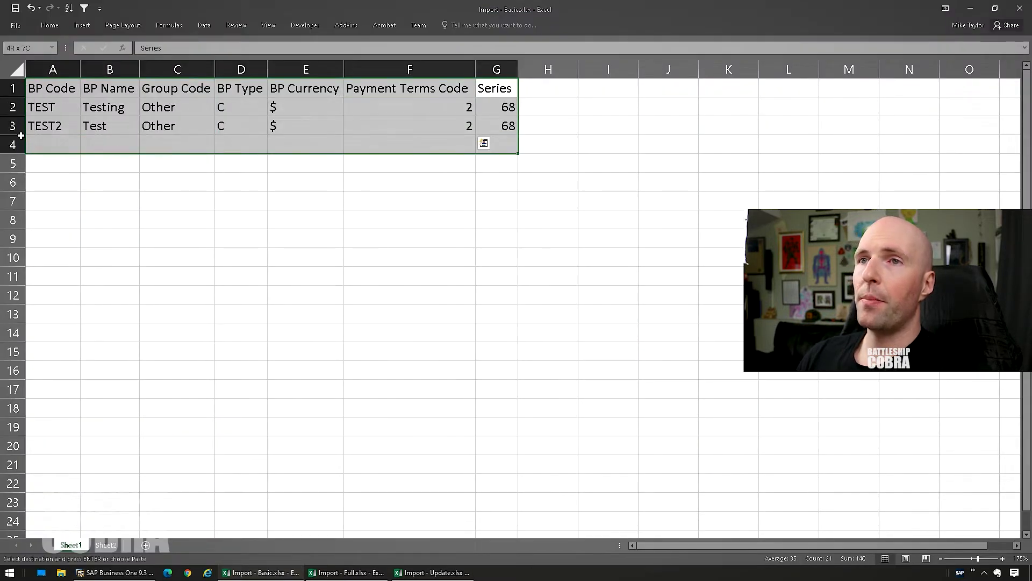
click(46, 124)
click(13, 86)
right_click(15, 85)
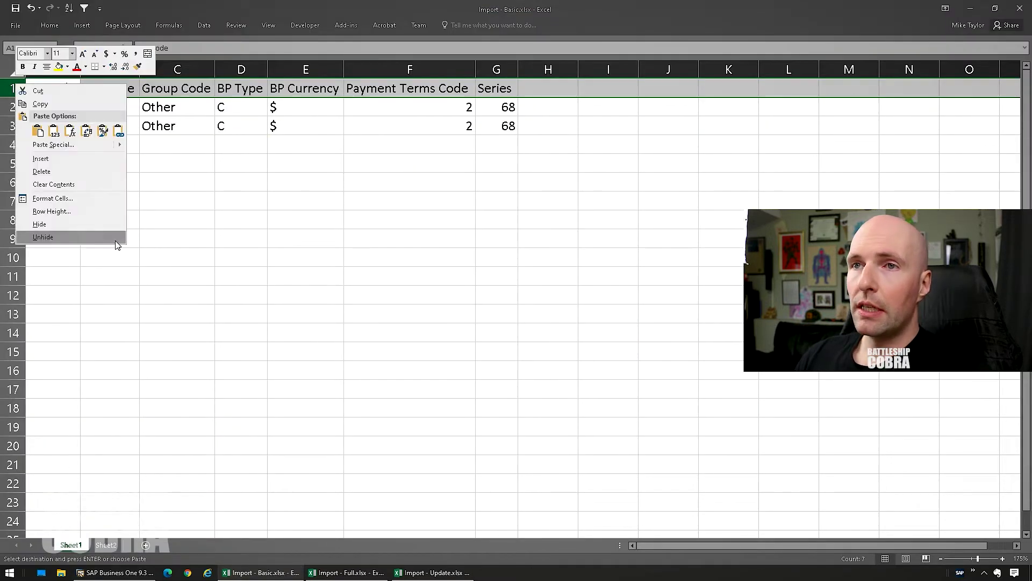
click(51, 168)
click(304, 205)
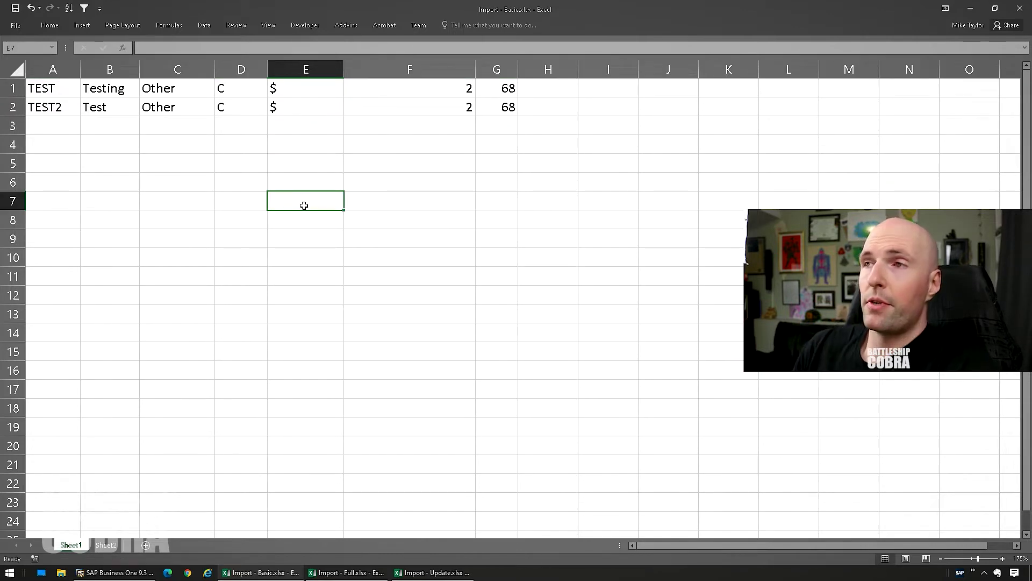
drag(490, 89, 48, 107)
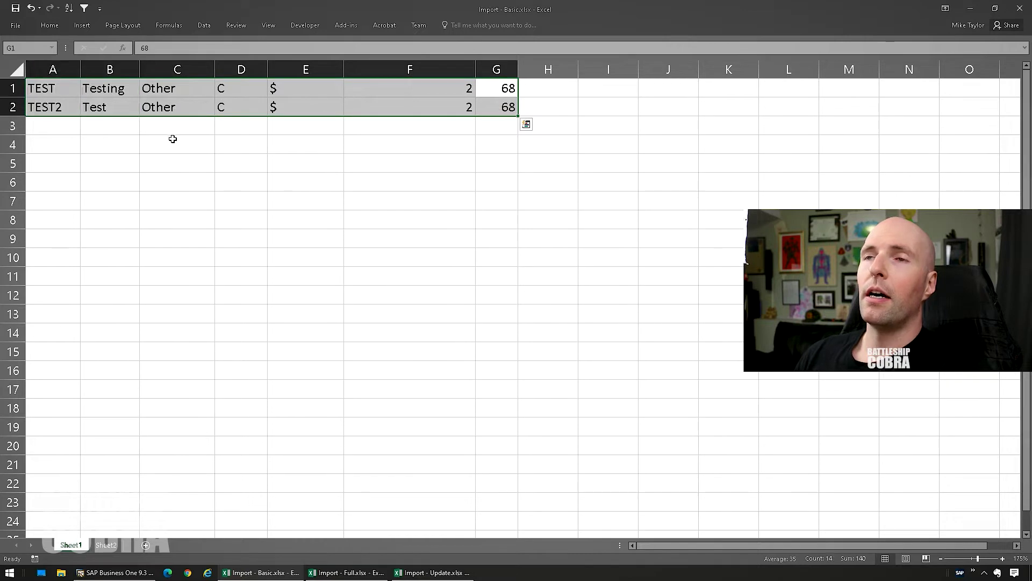
click(172, 144)
Save the active sheet to the Desktop as tab-delimited text file Import - Basic.txt, then close it without saving further changes
click(16, 26)
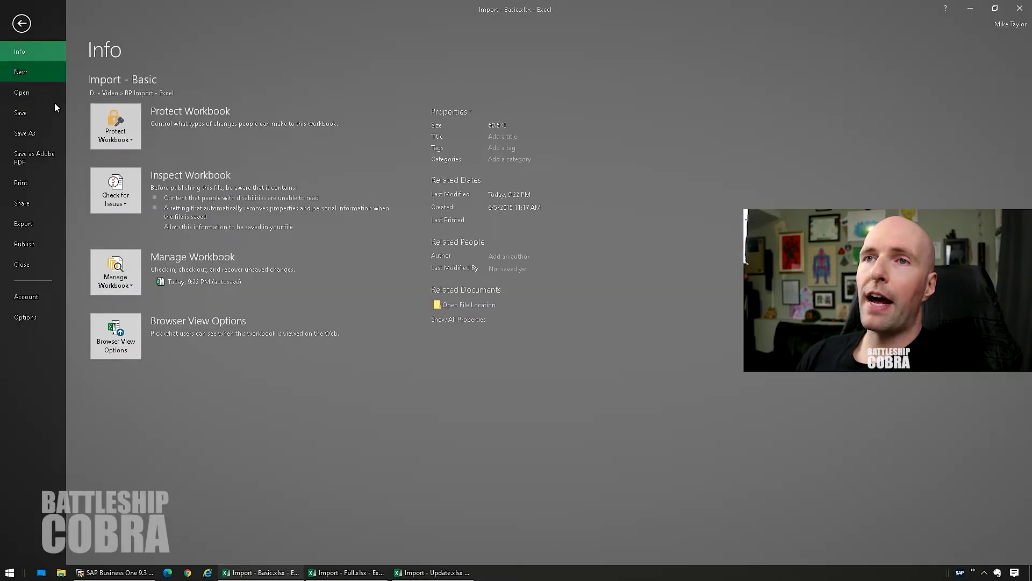
click(34, 134)
click(140, 147)
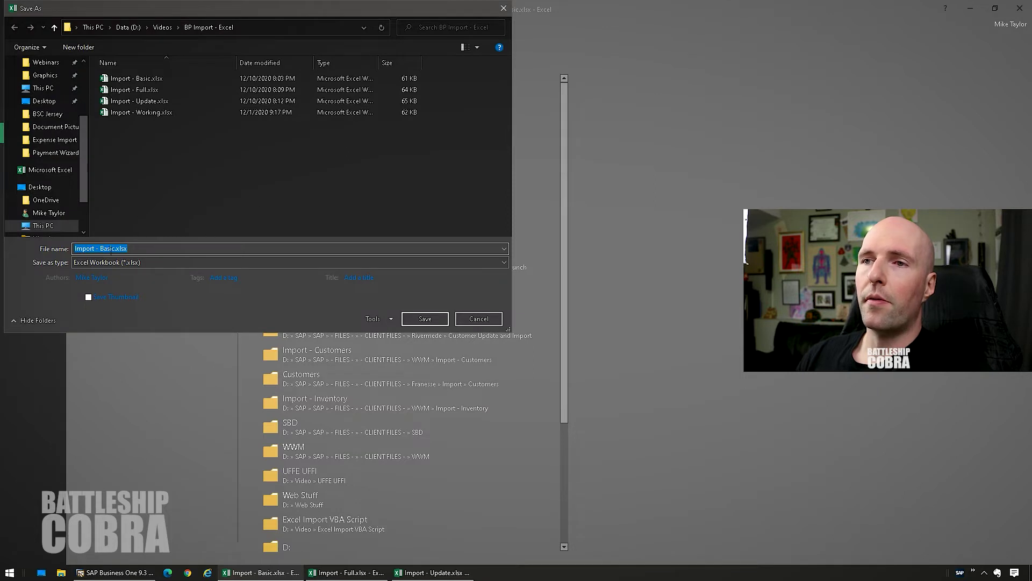
click(118, 262)
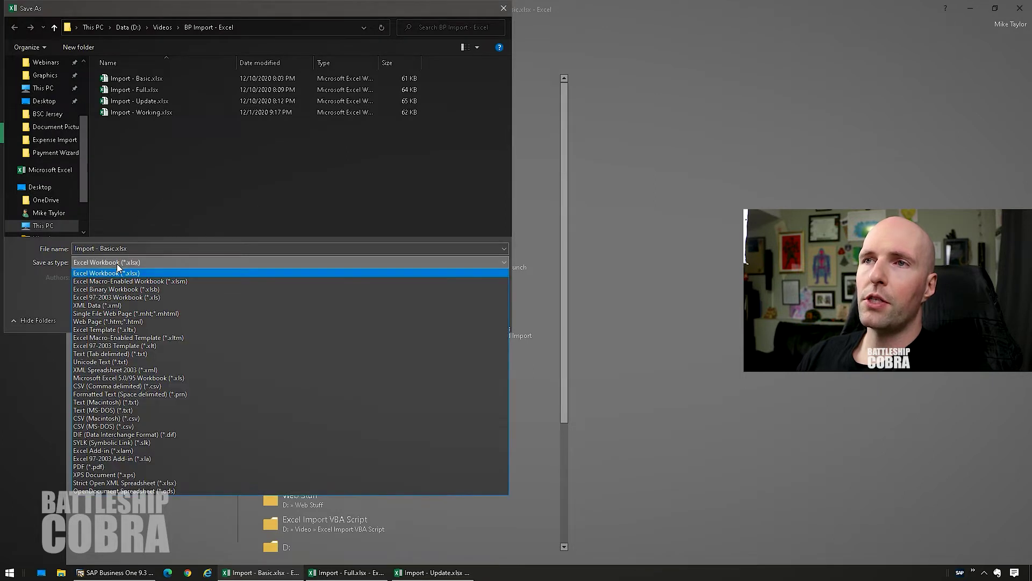
click(105, 354)
click(46, 106)
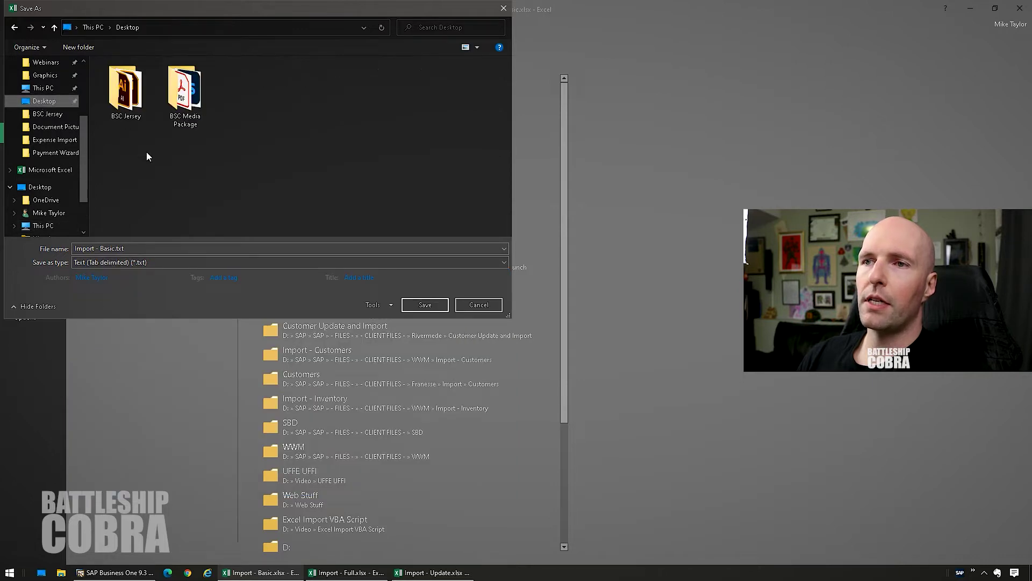
click(423, 305)
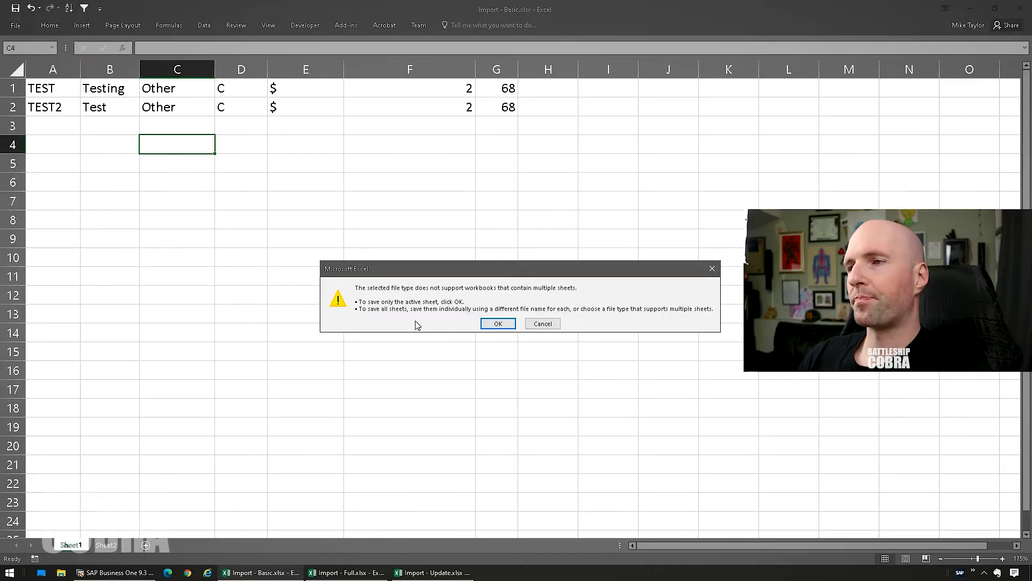
click(478, 322)
click(465, 322)
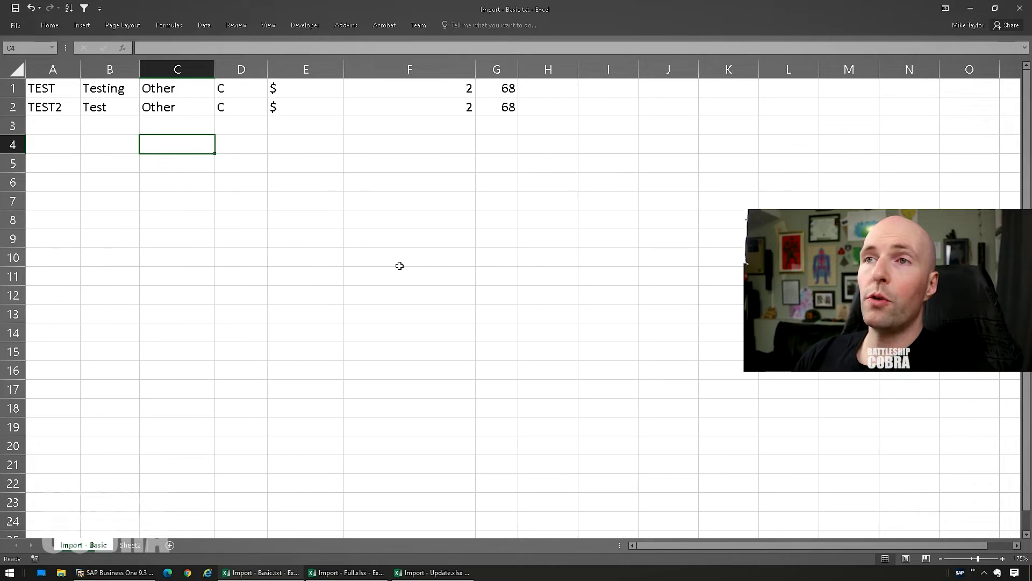
click(1016, 11)
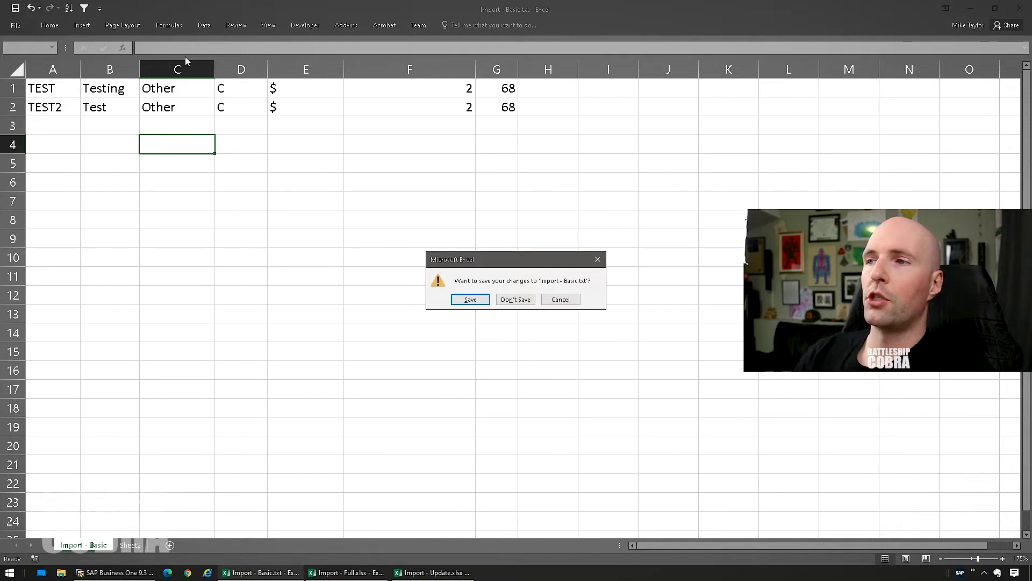
click(511, 302)
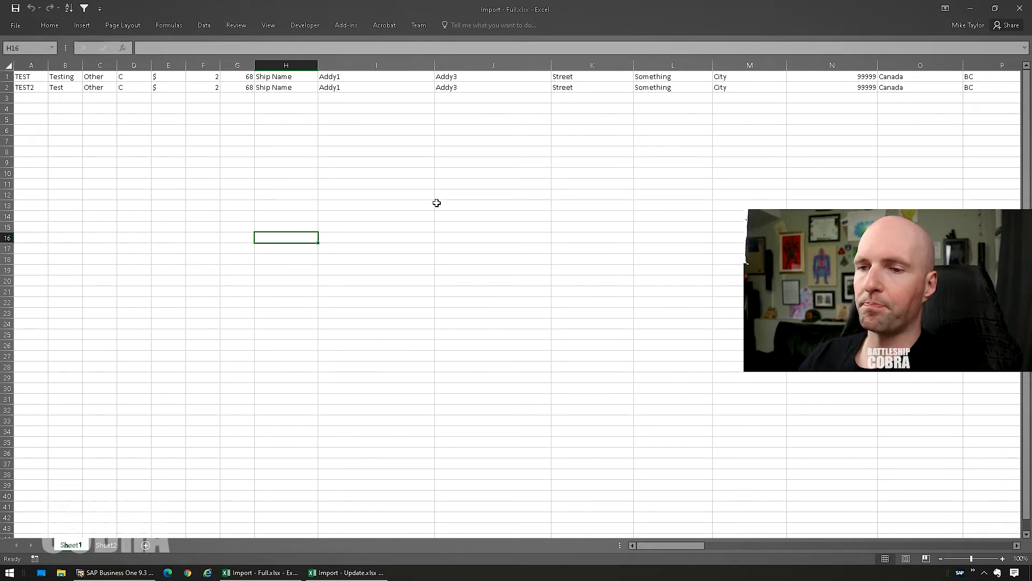
In the Import - Full workbook, copy the header row of Sheet2 and insert it above the records in Sheet1
click(243, 145)
ctrl+scroll(244, 144, up, 5)
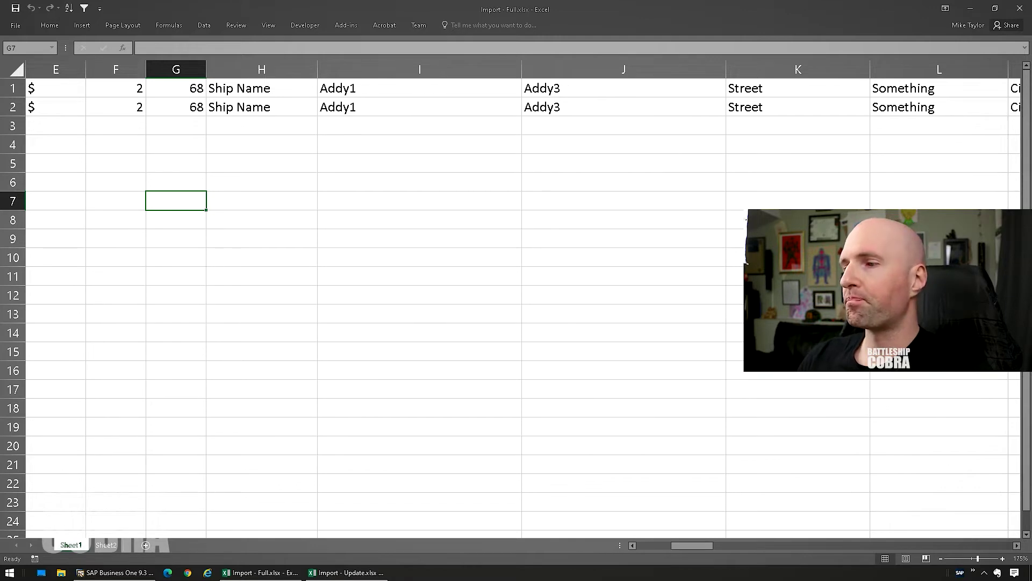
click(652, 548)
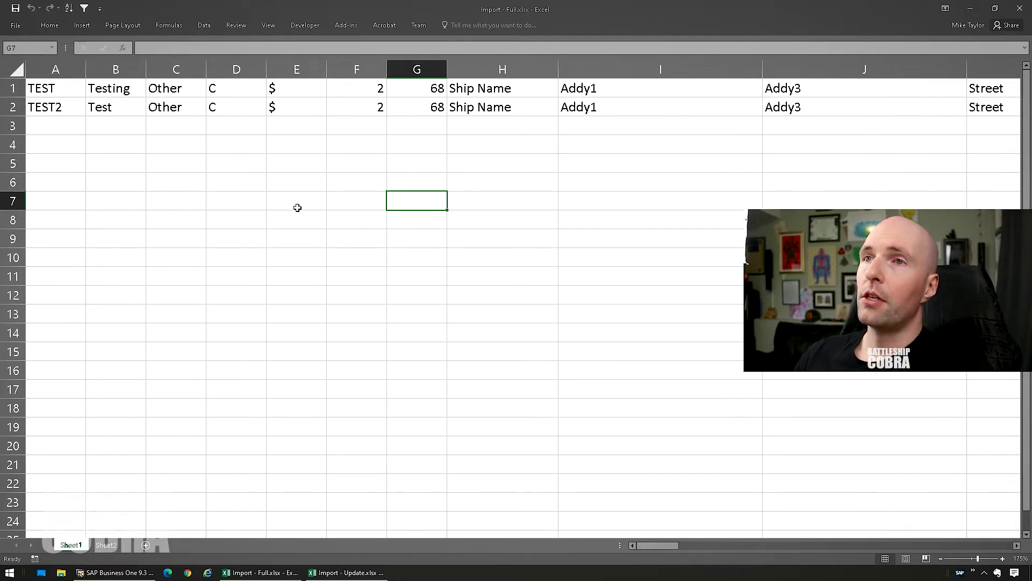
click(105, 546)
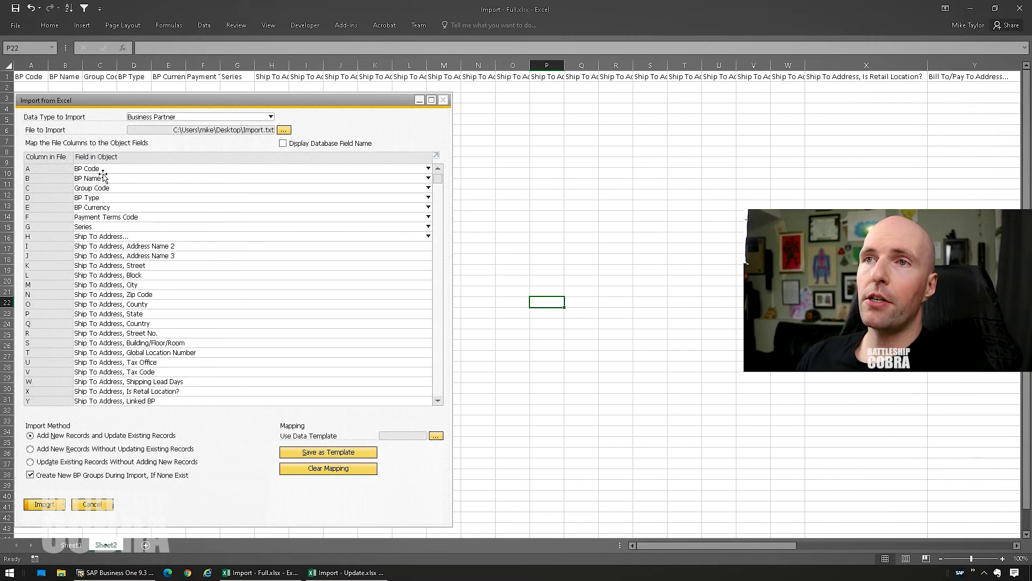
click(7, 76)
key(ctrl+c)
click(67, 546)
click(12, 87)
right_click(12, 87)
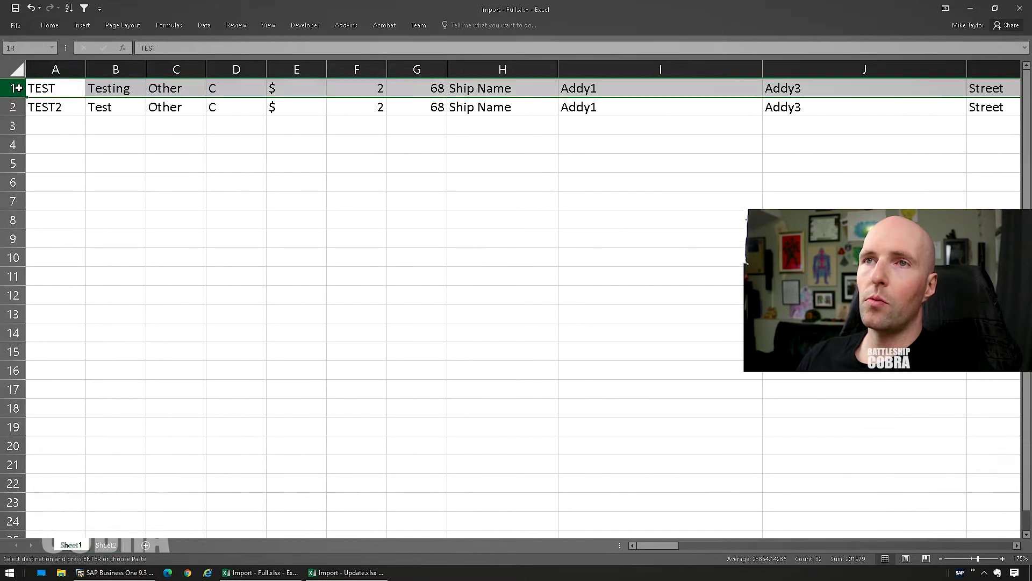
click(84, 162)
click(164, 168)
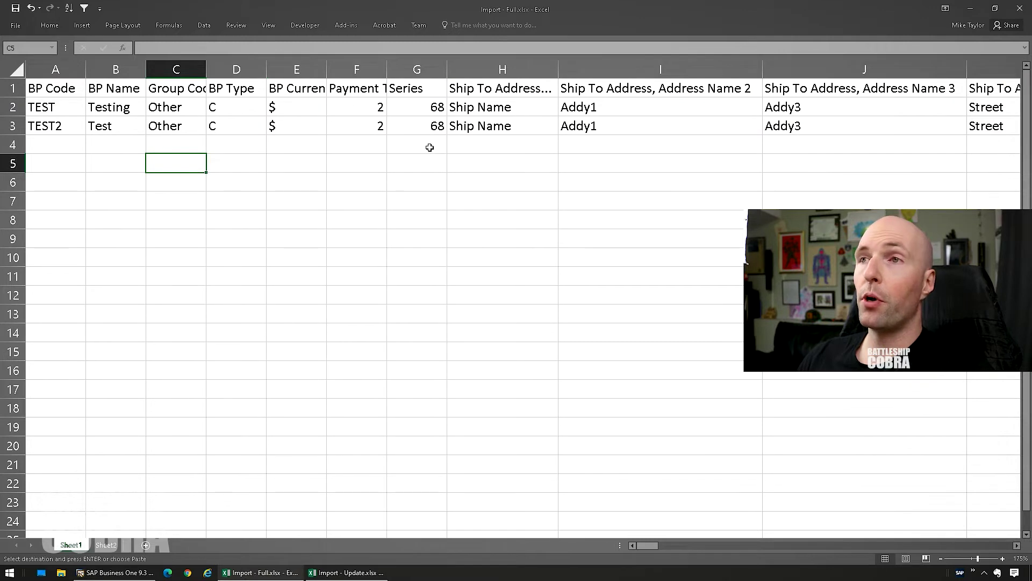
Autofit the widths of columns A through I on Sheet1 to their contents
click(55, 70)
shift+click(660, 70)
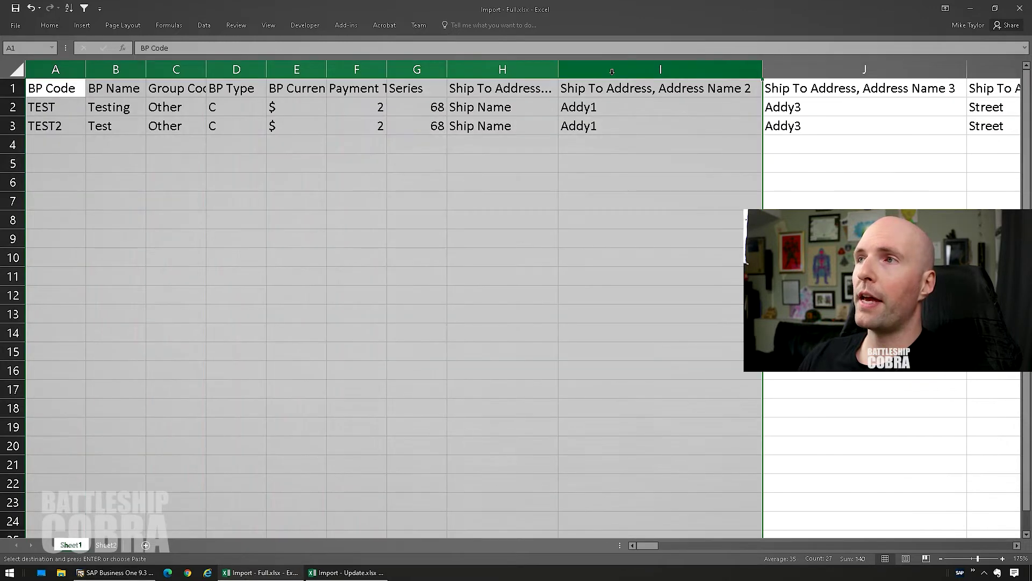
click(537, 69)
click(576, 69)
shift+click(56, 69)
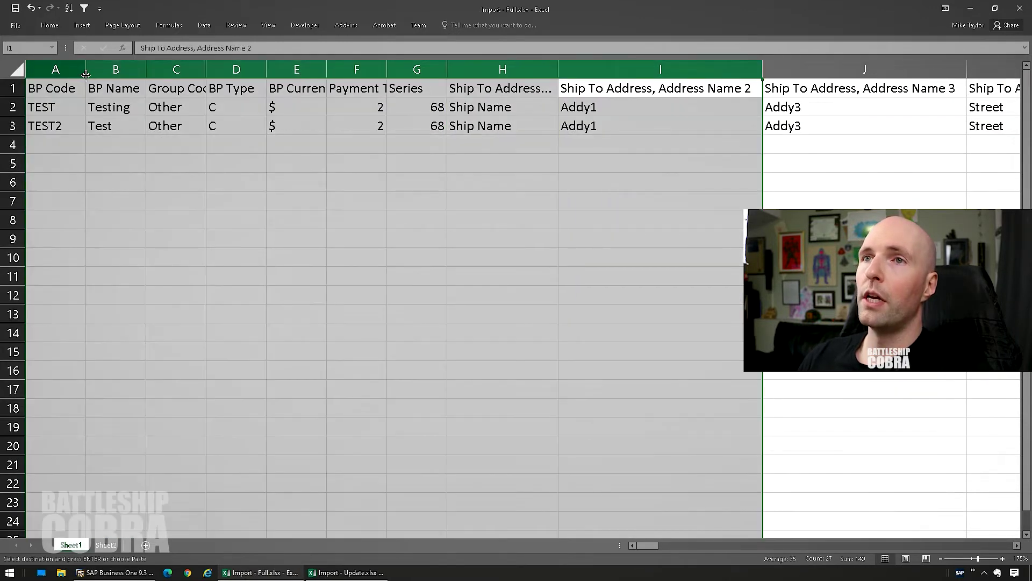
double_click(86, 69)
click(403, 276)
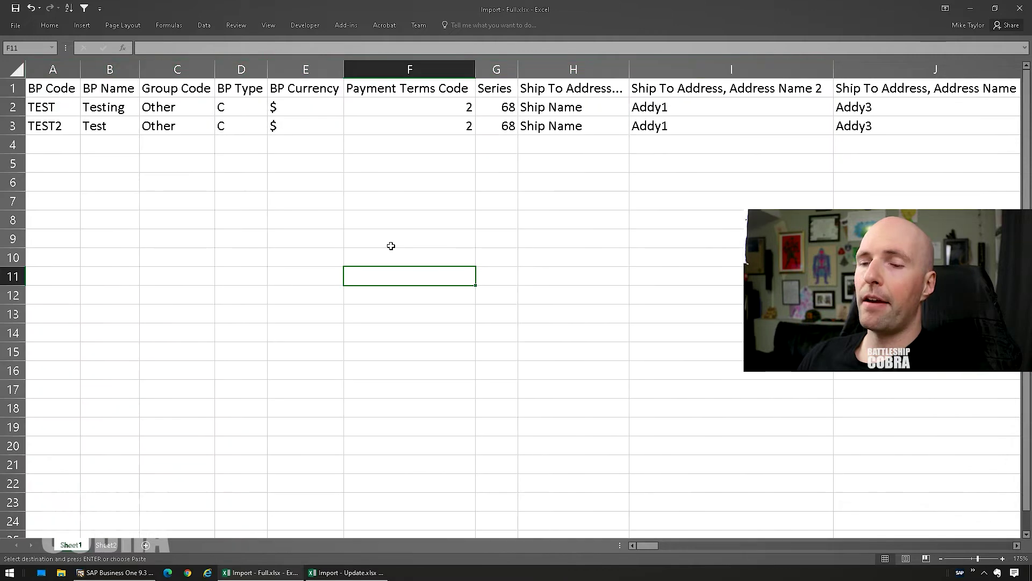
Switch to SAP Business One, load the BP Import Full data template into Import from Excel and review its mapped fields
click(128, 570)
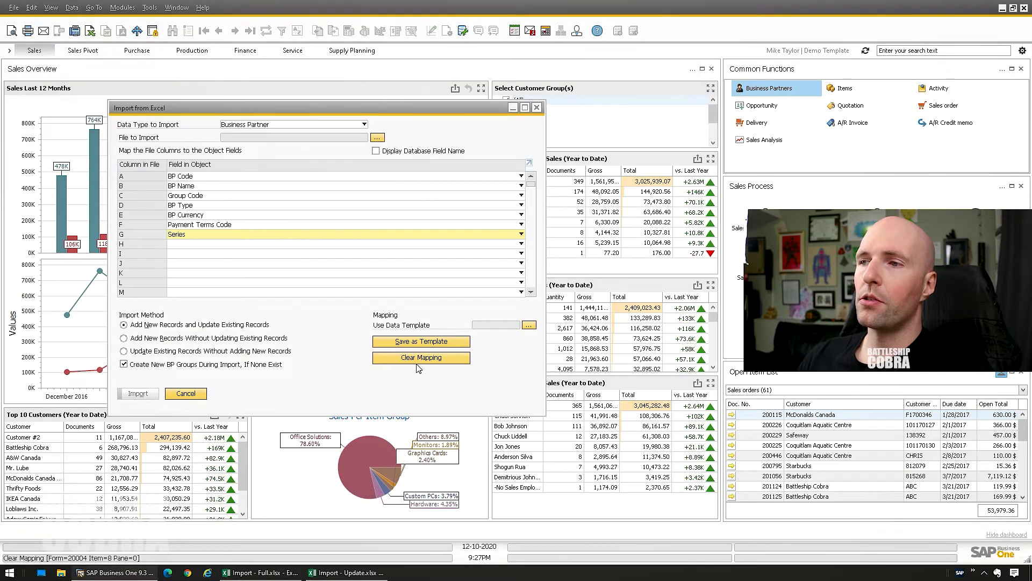
click(529, 326)
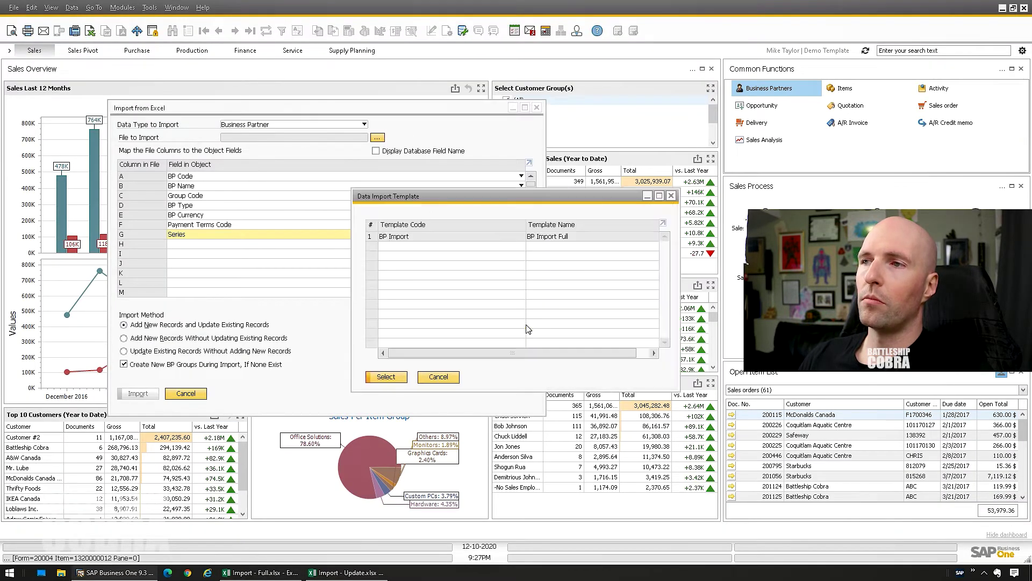
click(370, 236)
click(385, 377)
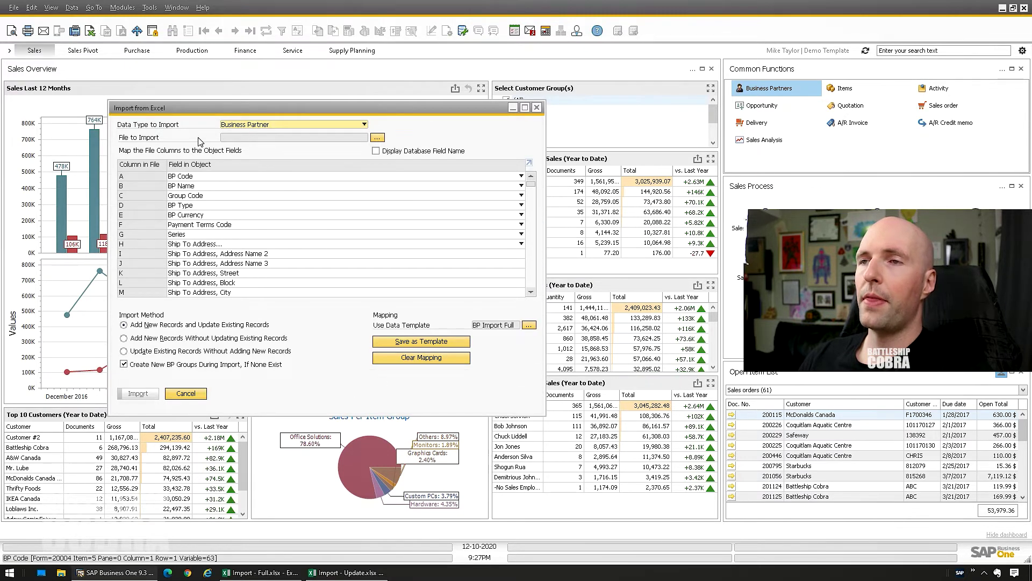
scroll(301, 236, down, 10)
scroll(534, 204, down, 3)
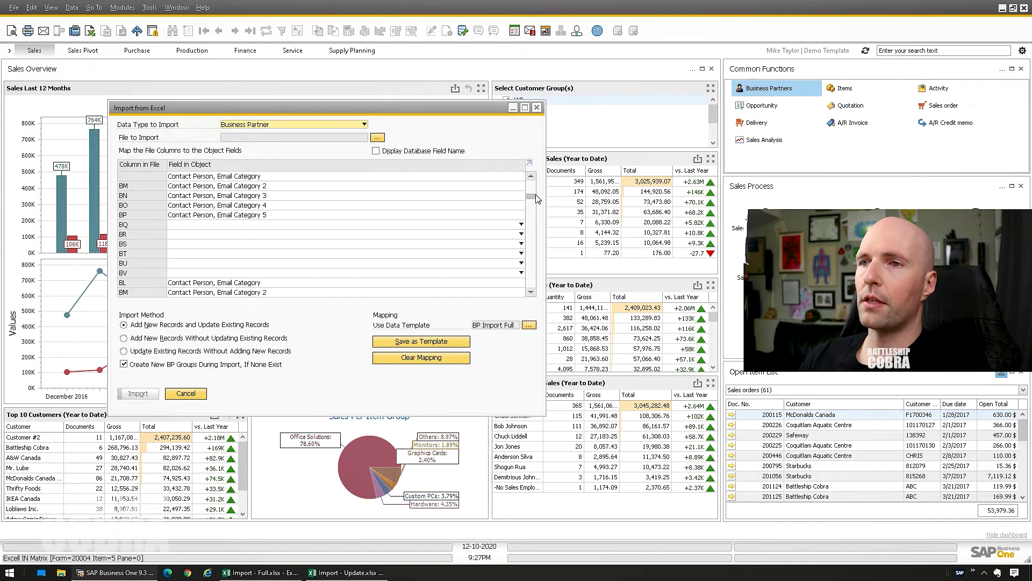
scroll(293, 226, up, 15)
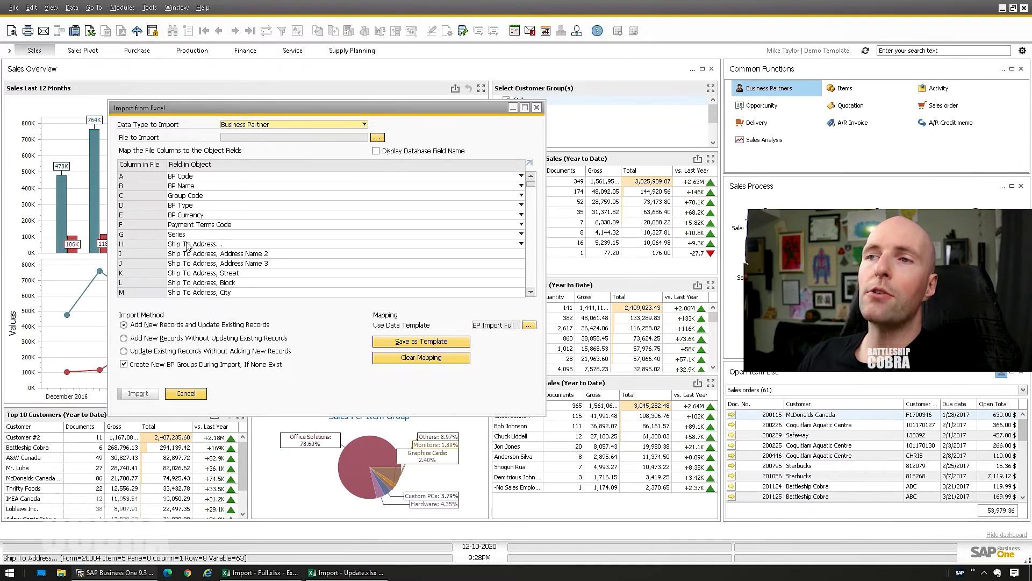
scroll(194, 226, down, 1)
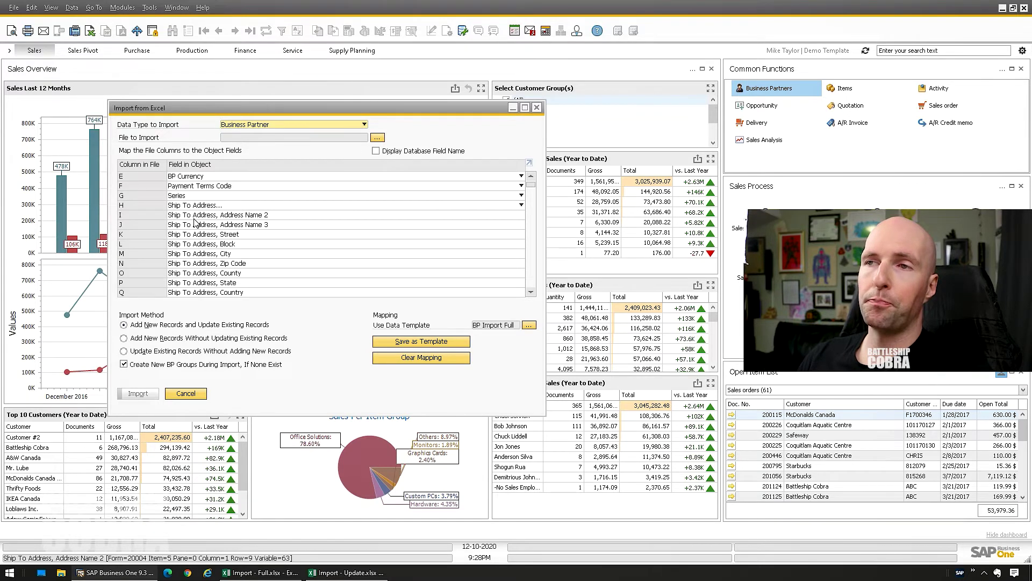
scroll(199, 220, down, 3)
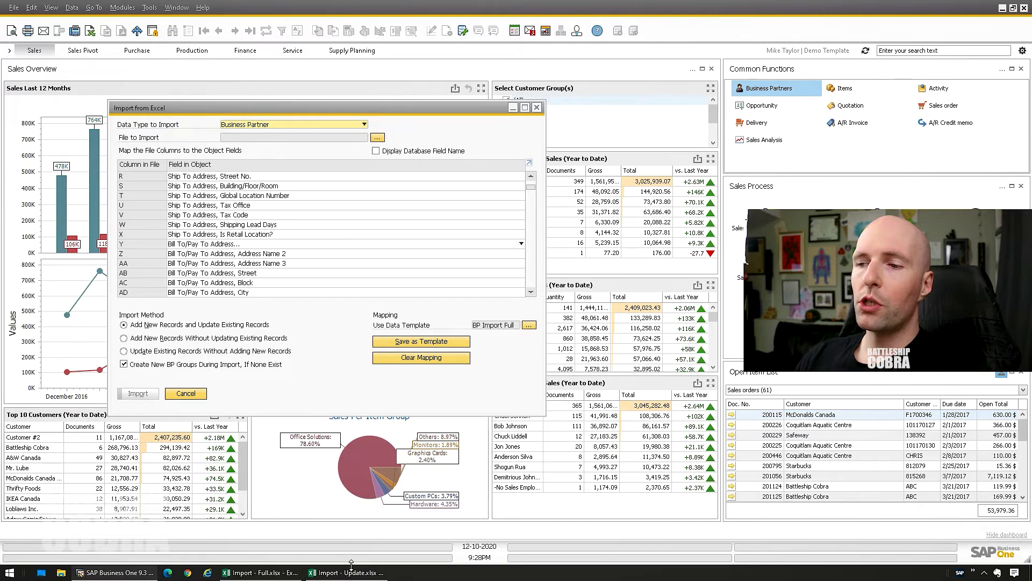
Examine the Ship To, Bill To and Contact Person columns in the Import - Full workbook and compare them with SAP Business One's mapping
click(285, 572)
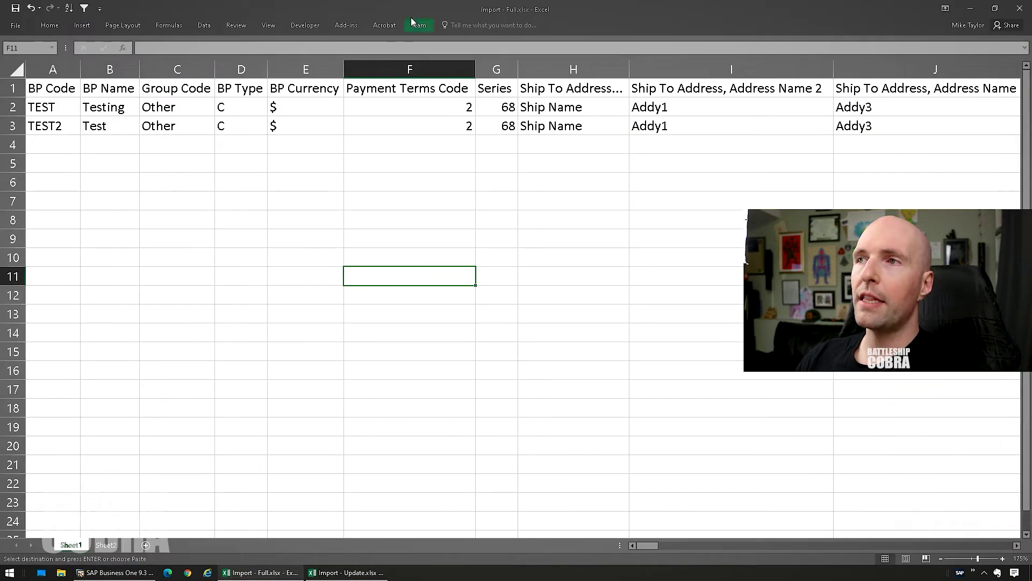
drag(647, 545, 764, 556)
drag(552, 91, 559, 126)
drag(673, 90, 679, 126)
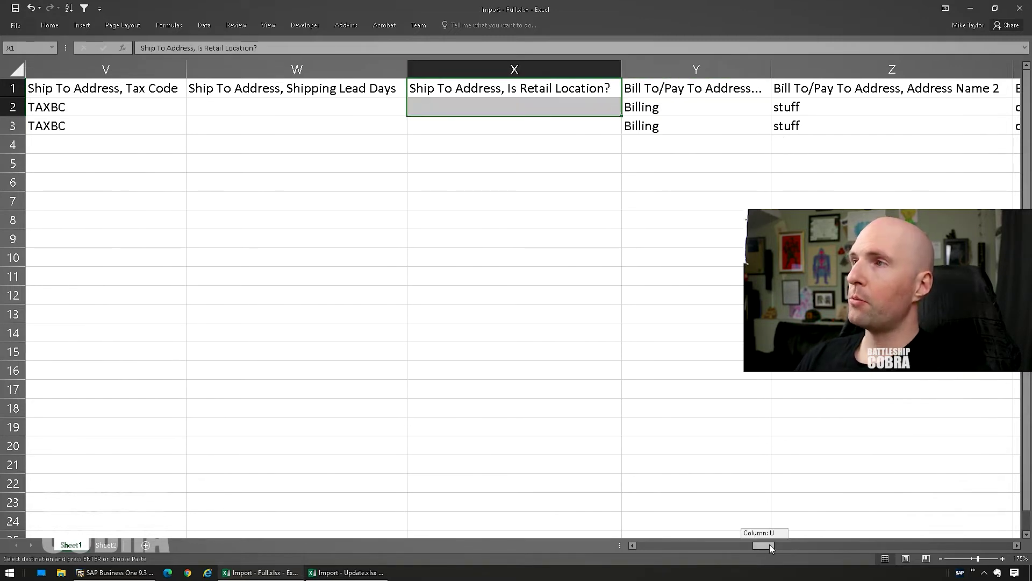
drag(763, 545, 870, 546)
drag(356, 88, 350, 144)
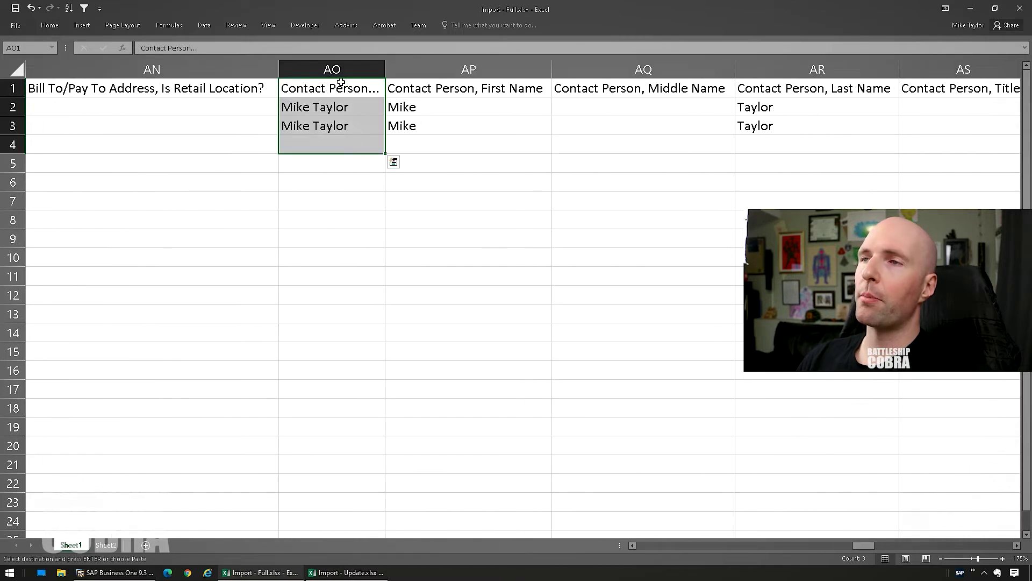
click(100, 572)
scroll(154, 269, down, 8)
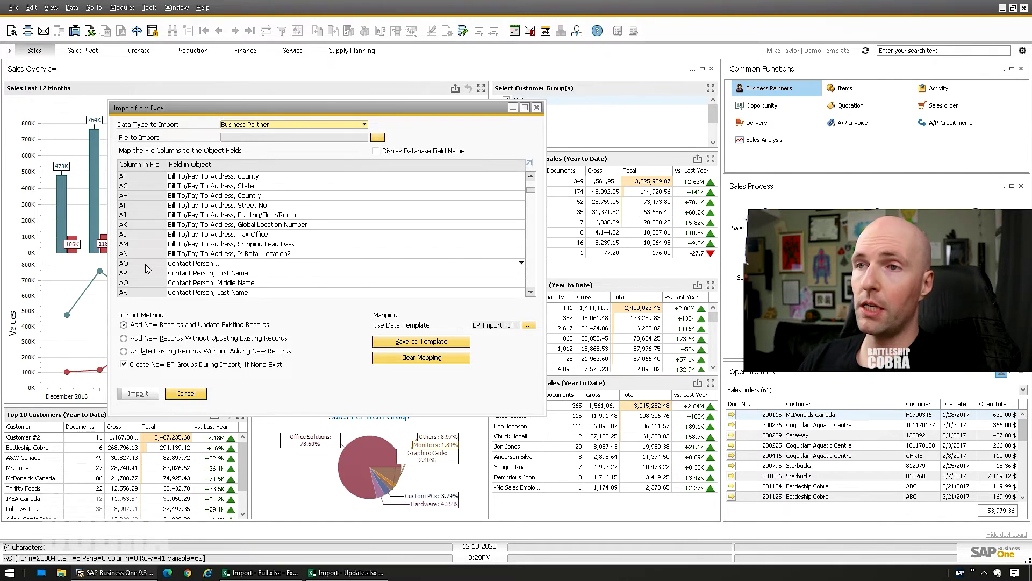
Review the Ship To, Bill To/Pay To and Contact Person sections of the column-to-field mapping list
scroll(157, 278, up, 8)
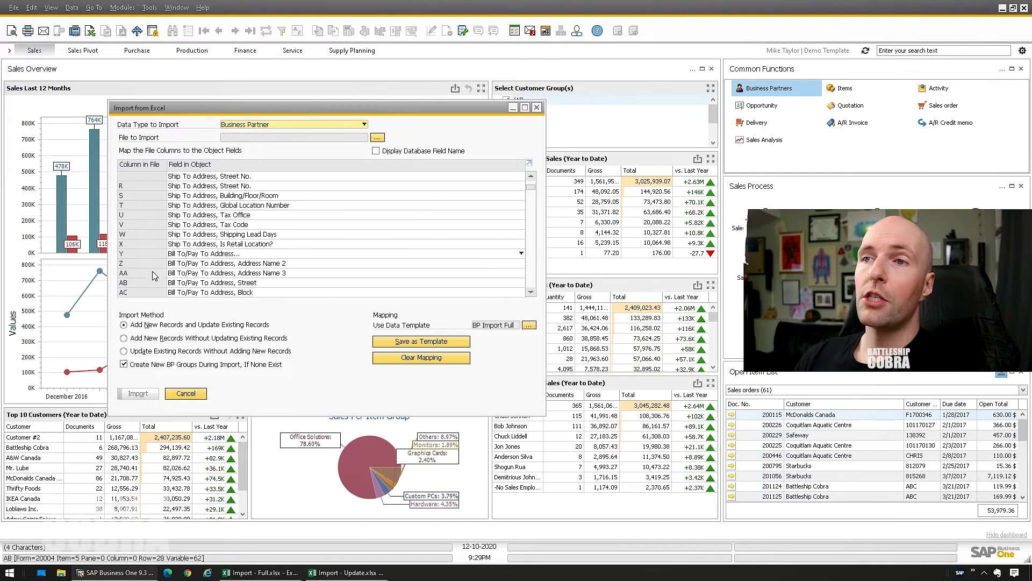
scroll(160, 228, up, 2)
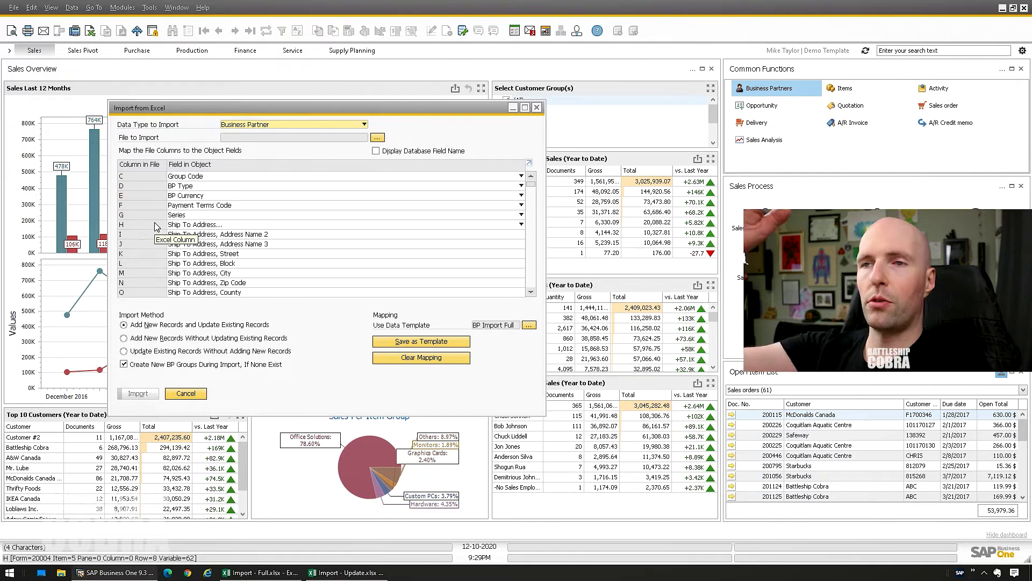
scroll(155, 223, down, 8)
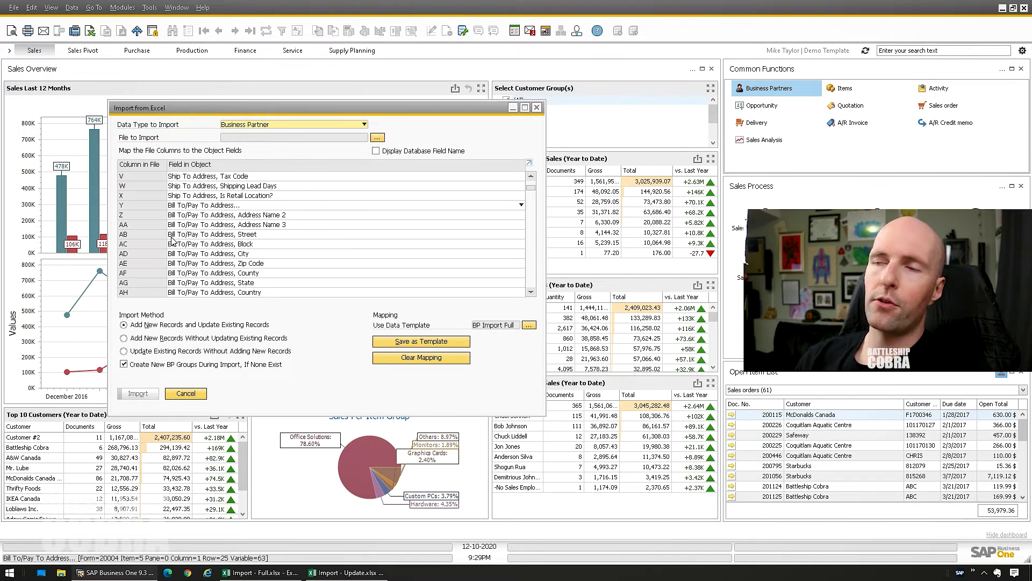
scroll(156, 226, down, 6)
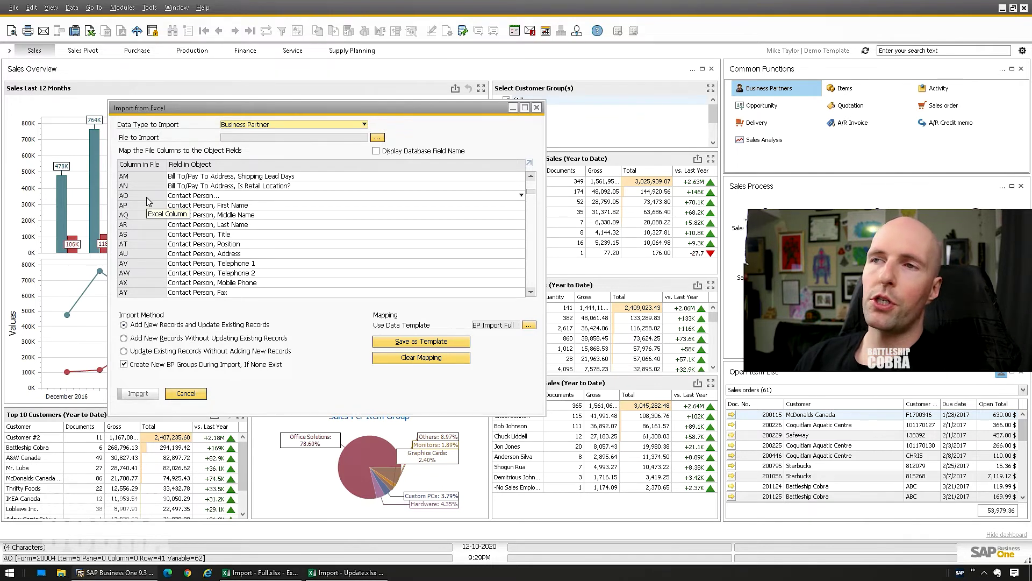
scroll(146, 199, up, 5)
scroll(260, 259, up, 8)
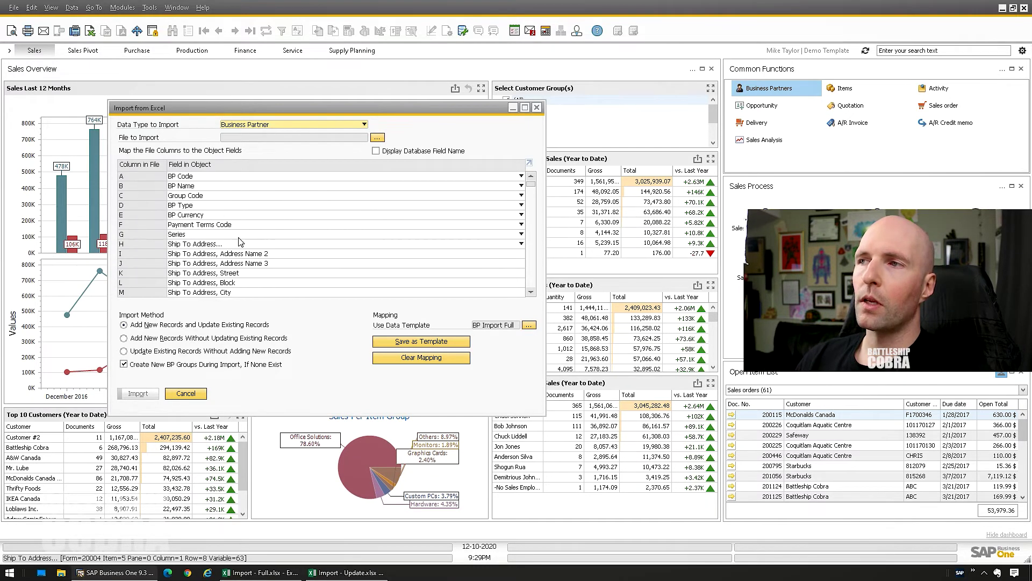
Copy the field mapping table from Import from Excel and paste it into a new sheet of the Import - Full workbook
right_click(265, 194)
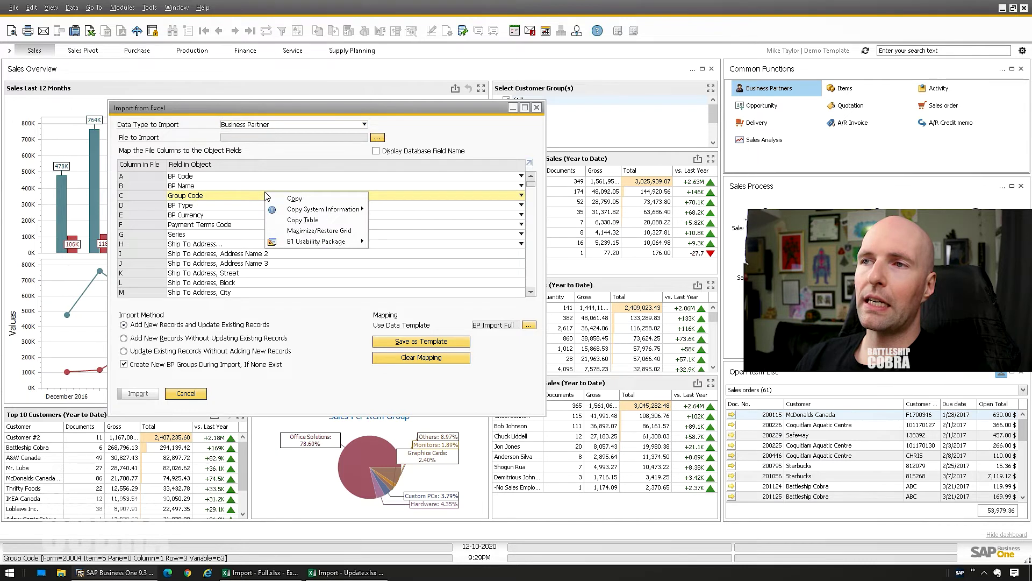
click(304, 219)
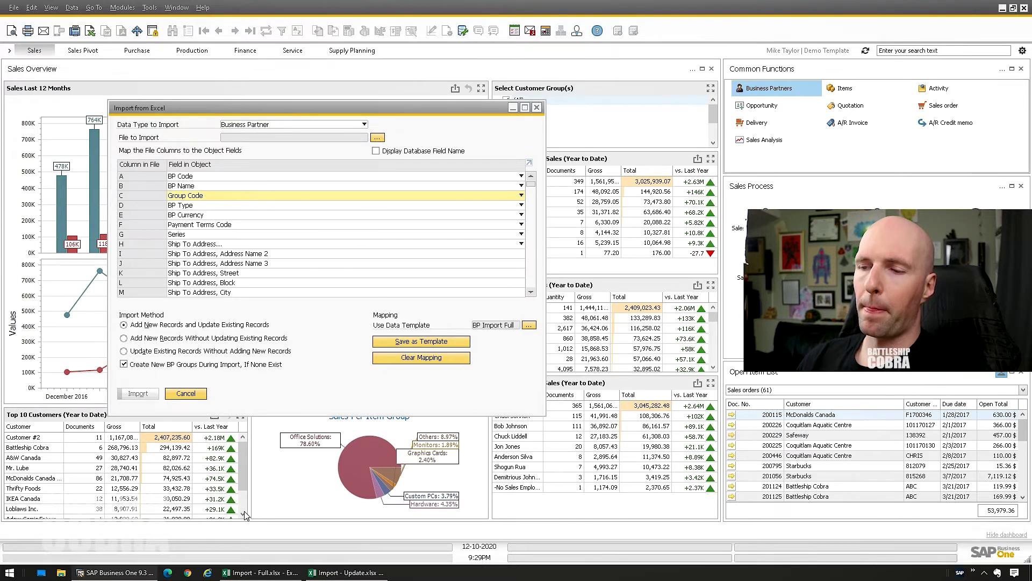
click(252, 572)
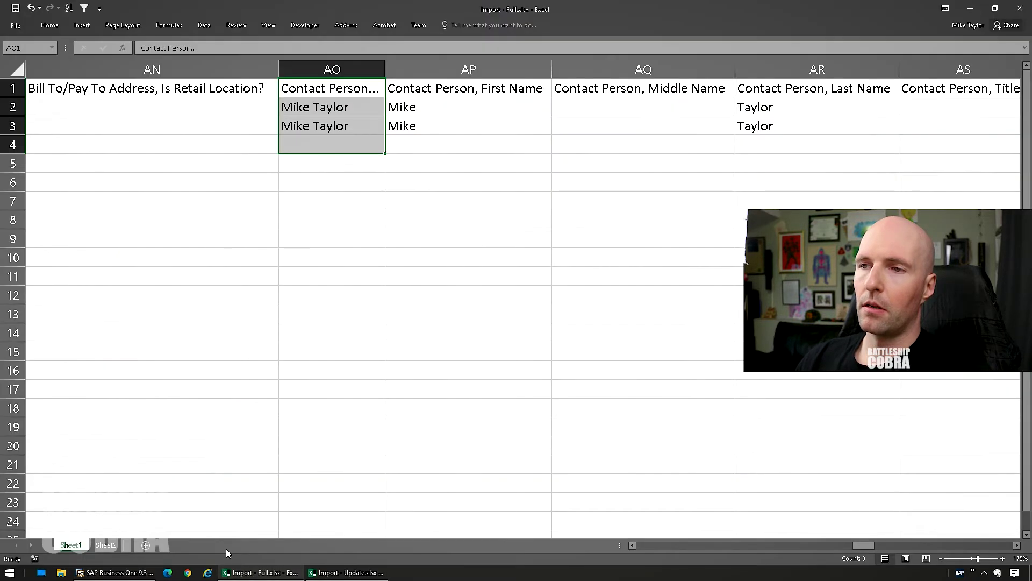
click(148, 547)
key(ctrl+v)
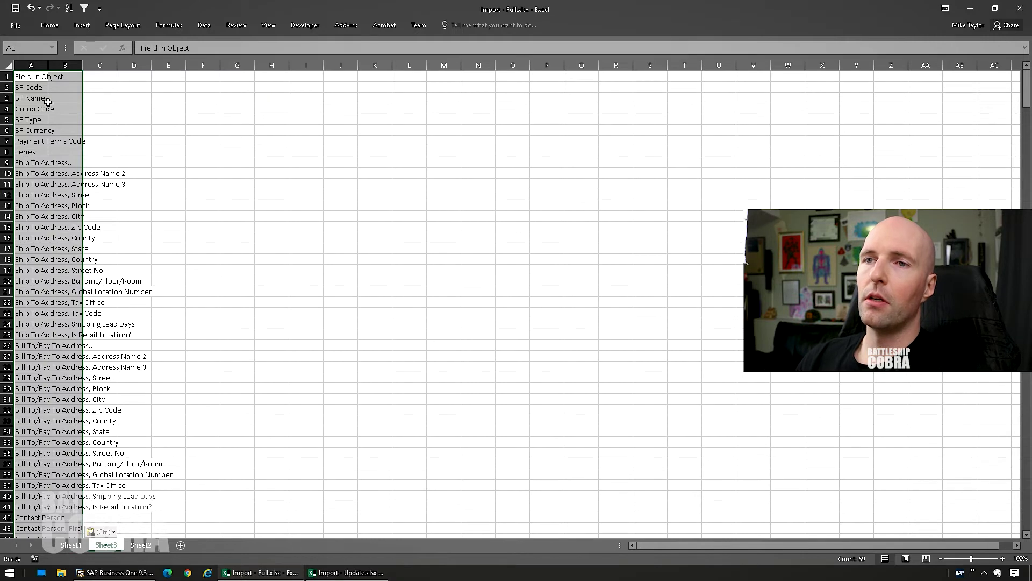
click(203, 184)
Delete the Field in Object title row from the pasted field list on Sheet3
drag(41, 78, 32, 537)
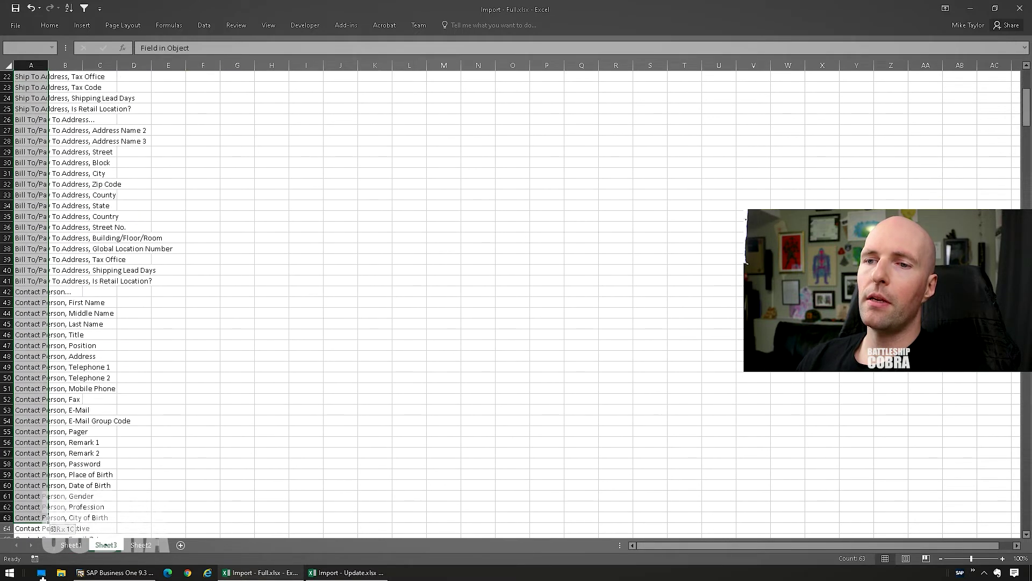
scroll(134, 307, up, 7)
click(7, 76)
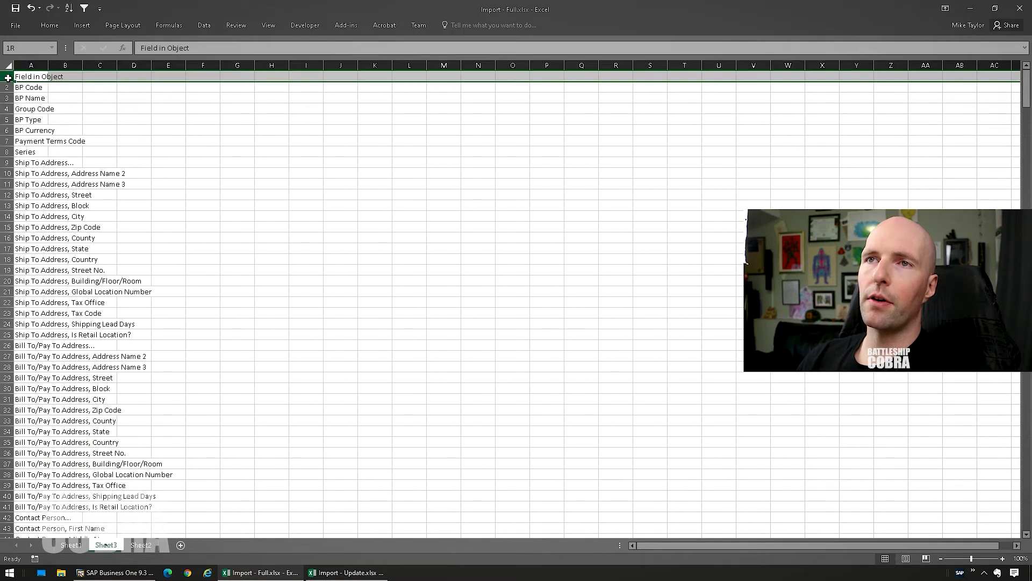
right_click(7, 77)
click(56, 165)
Copy the field names in column A of Sheet3 and paste them transposed into row 1 starting at C1
drag(30, 76, 35, 575)
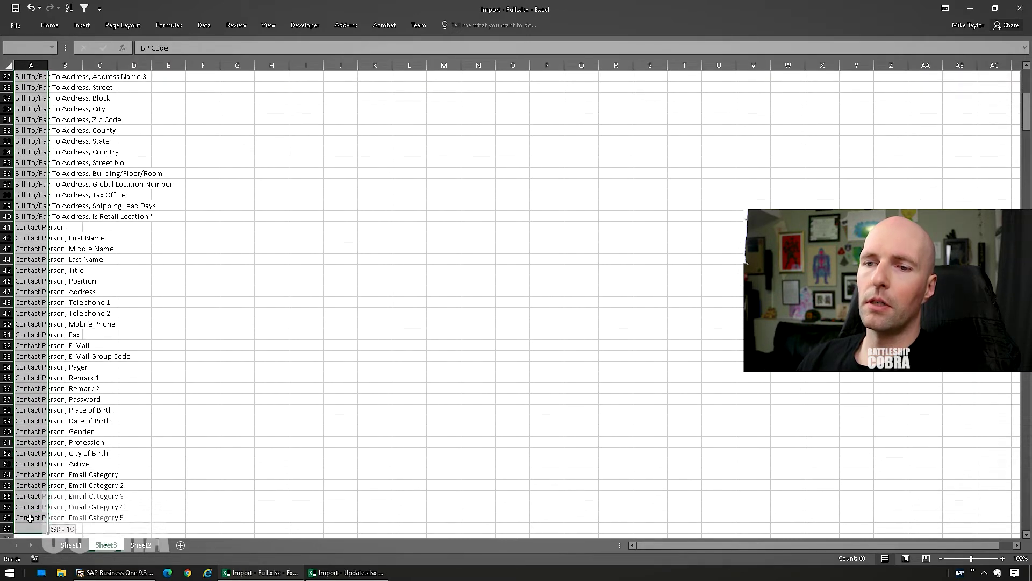
key(ctrl+c)
scroll(151, 400, up, 9)
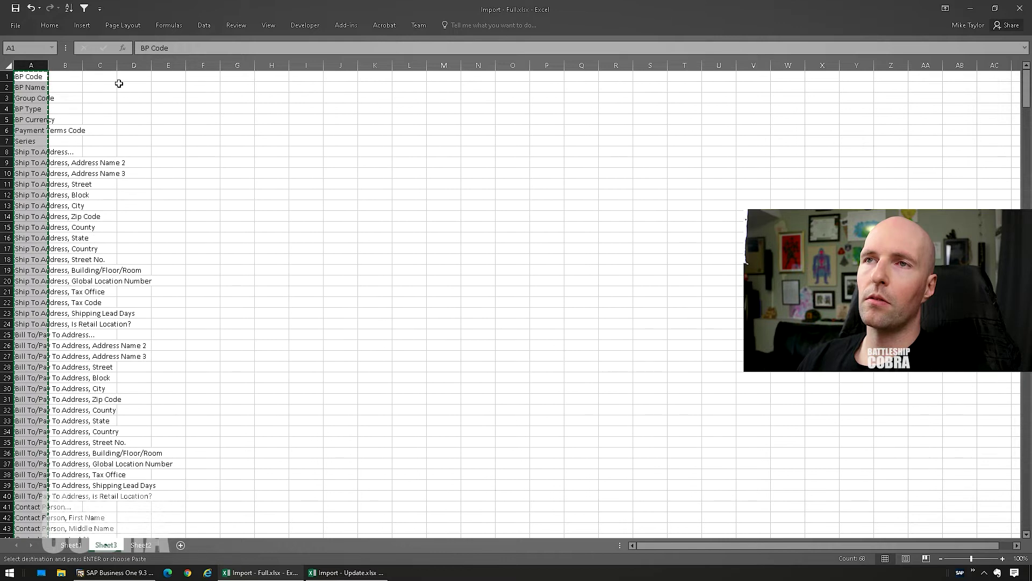
right_click(97, 78)
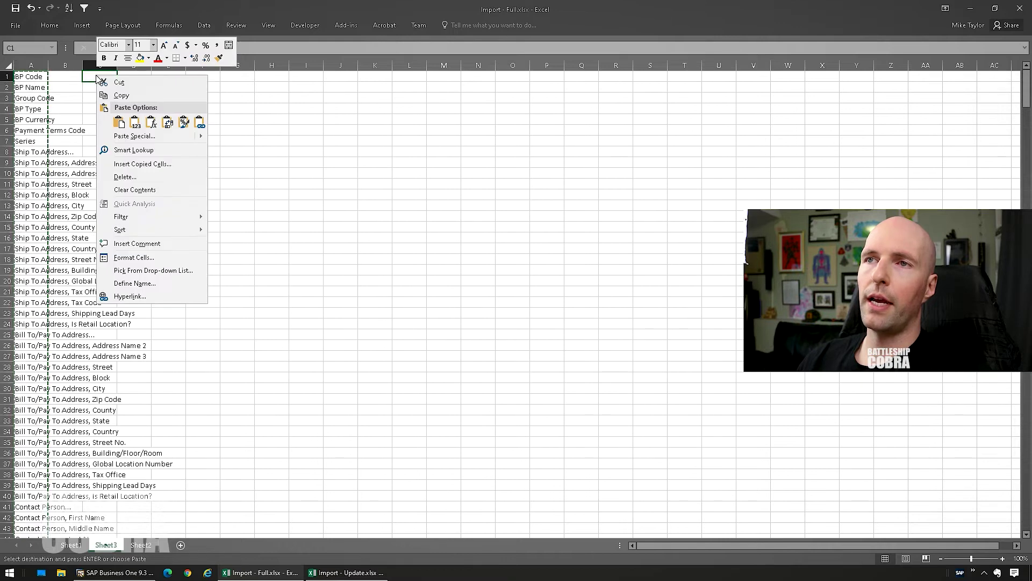
click(168, 123)
click(236, 162)
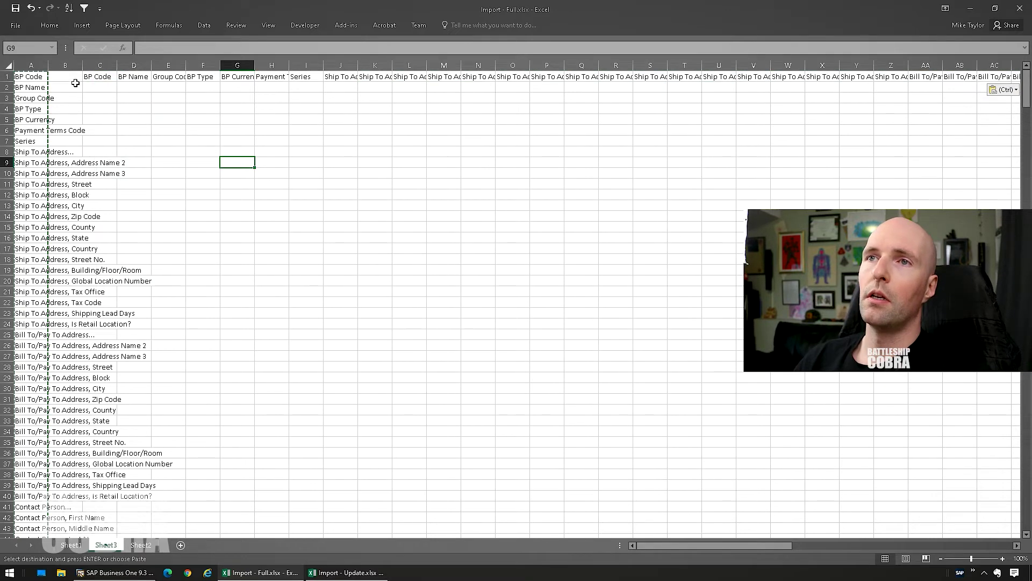
Delete columns A and B of Sheet3 so that the transposed headers start in column A
drag(72, 65, 32, 65)
right_click(32, 65)
key(Escape)
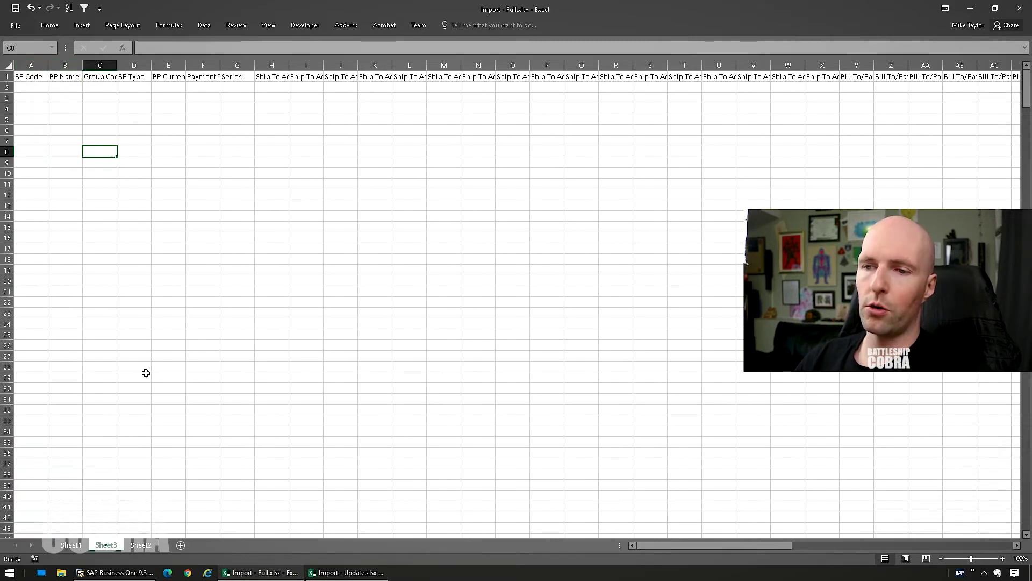
Delete Sheet3 from the Import - Full workbook
right_click(108, 544)
click(135, 438)
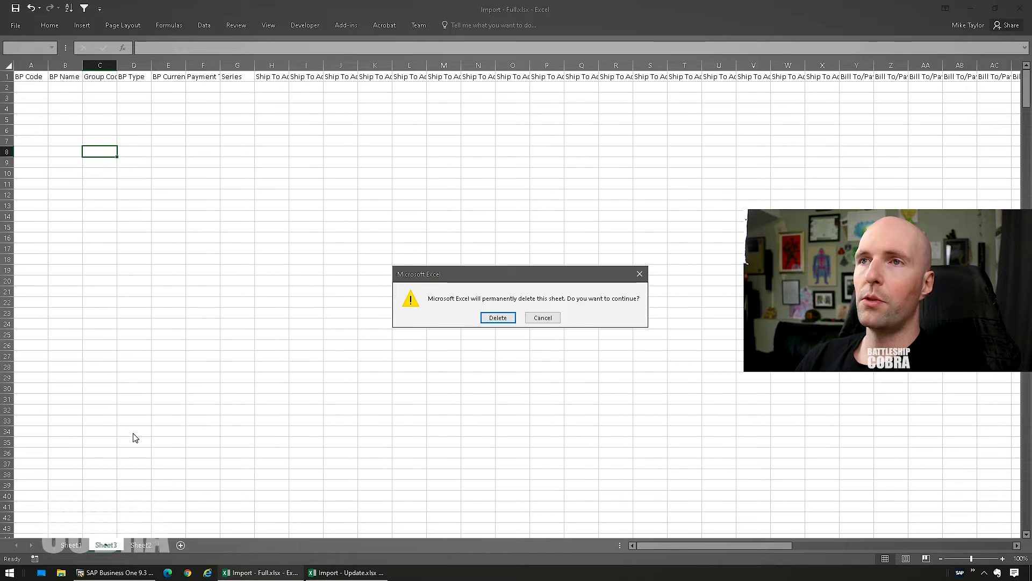
click(492, 318)
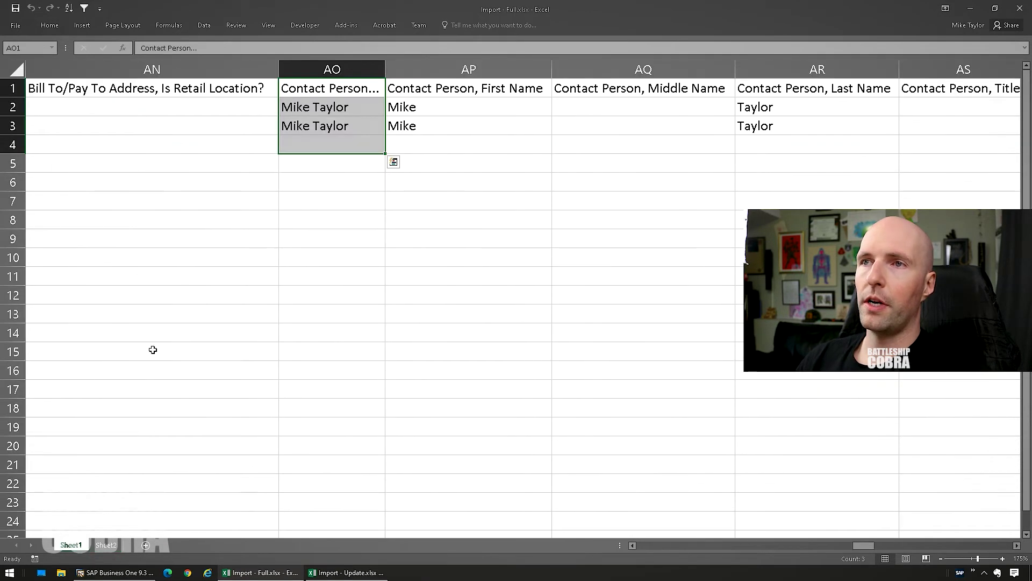
Examine the two records on Sheet1 from BP Code through the Ship To address name, street and block columns
click(190, 198)
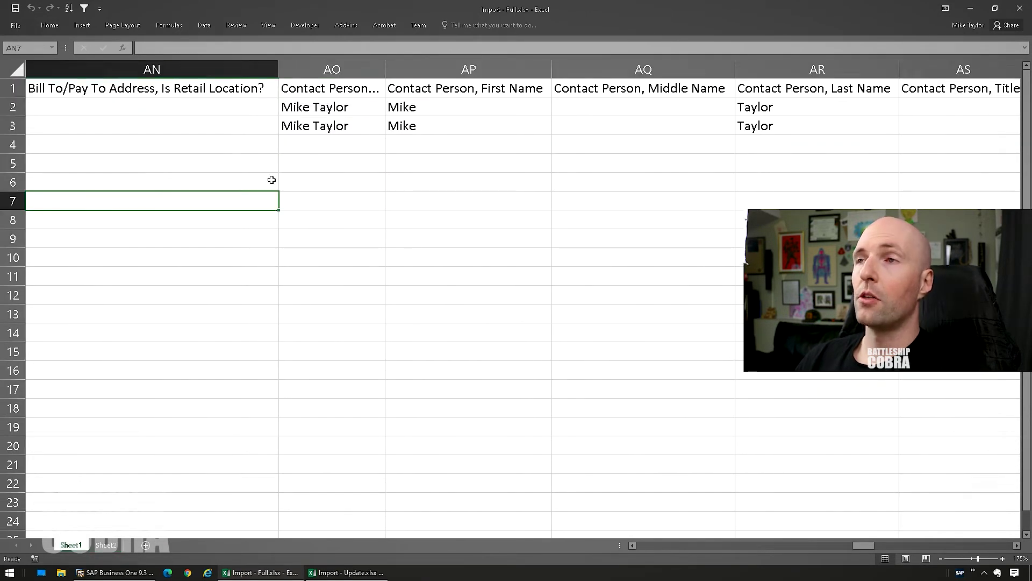
drag(849, 549, 632, 548)
click(54, 105)
drag(54, 105, 53, 126)
click(54, 126)
drag(576, 99, 574, 128)
drag(678, 107, 688, 126)
drag(865, 107, 871, 126)
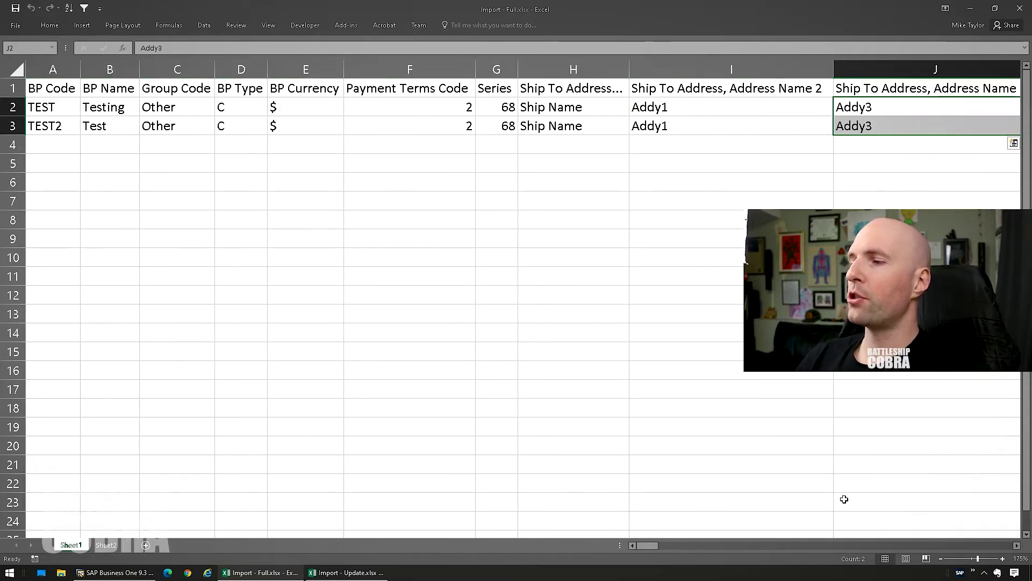
drag(644, 546, 698, 545)
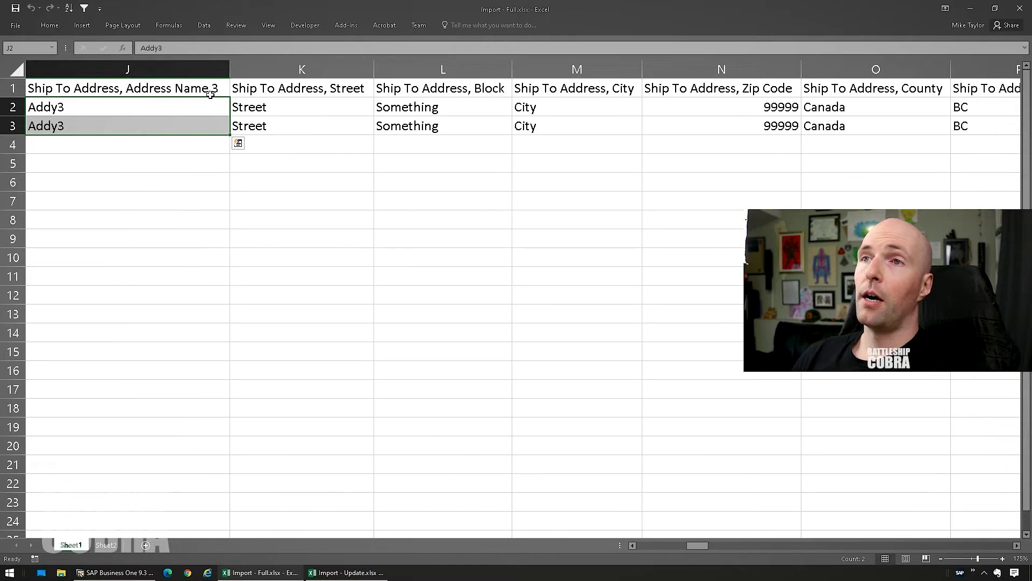
click(279, 89)
key(Right)
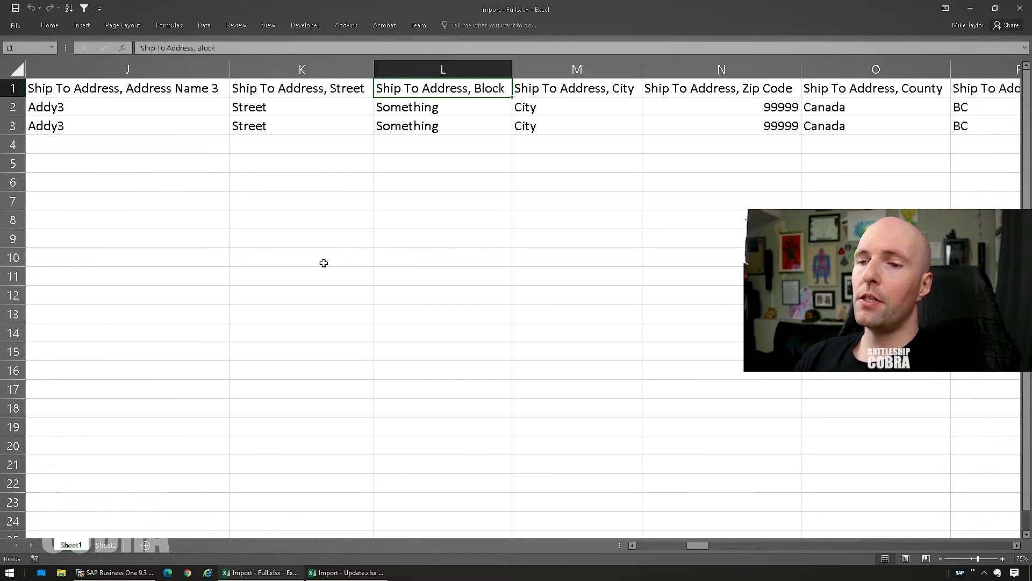
Switch to SAP Business One and open the Address Formats setup for business partners
click(122, 573)
click(122, 8)
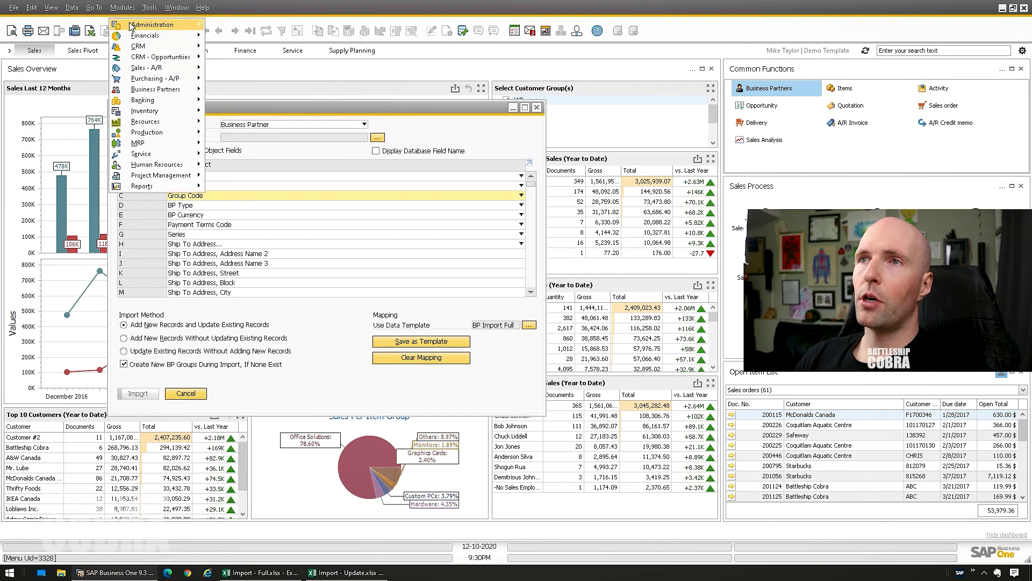
mouse_move(152, 25)
mouse_move(233, 57)
mouse_move(361, 110)
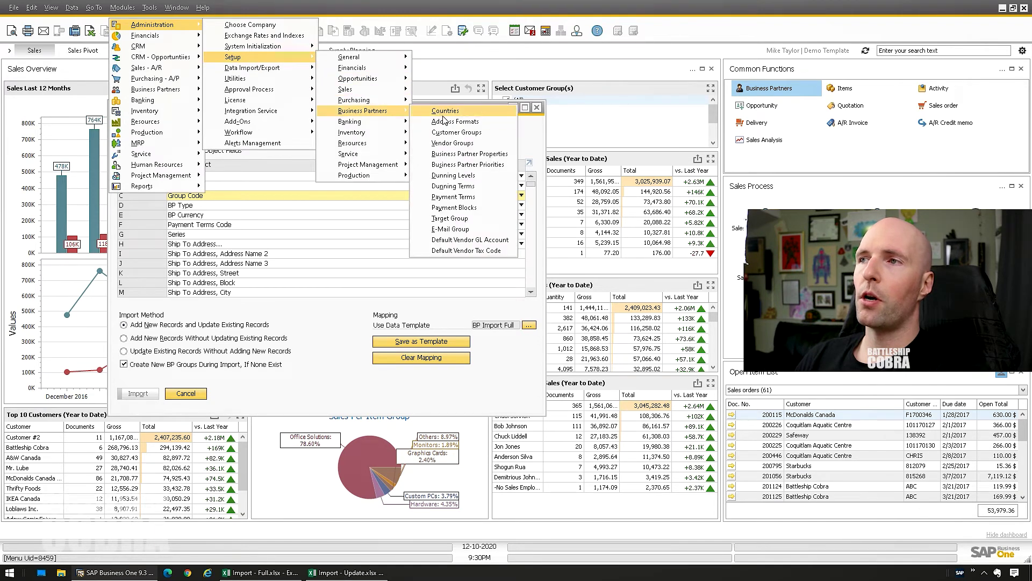
click(451, 122)
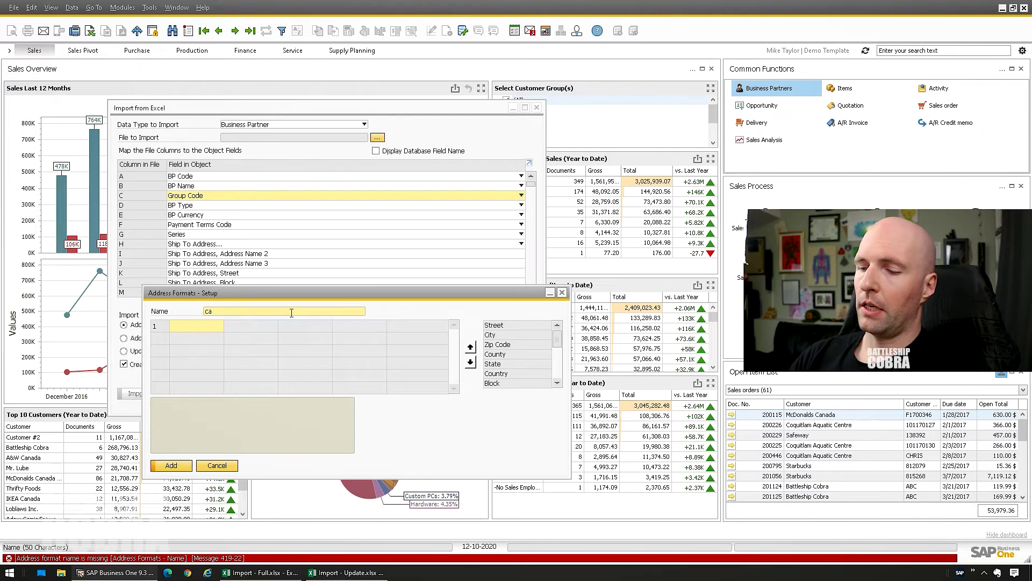
key(Return)
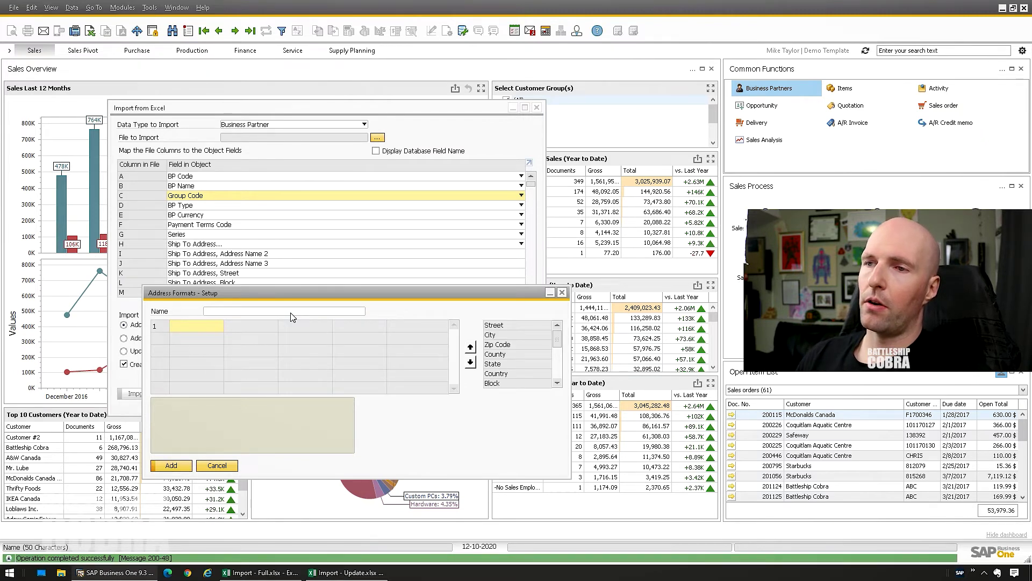
key(ctrl+f)
key(Return)
right_click(390, 310)
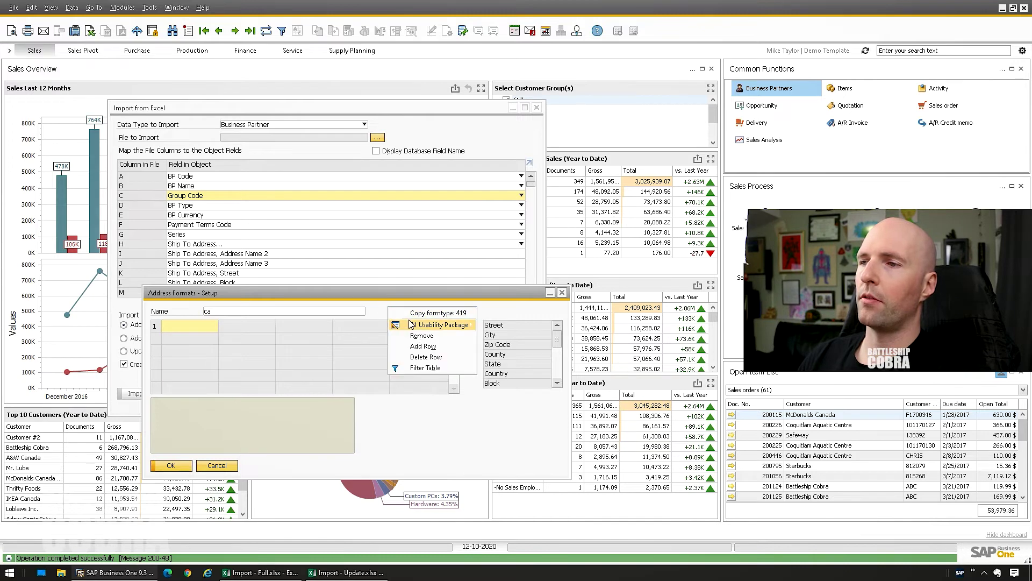
click(430, 336)
click(385, 300)
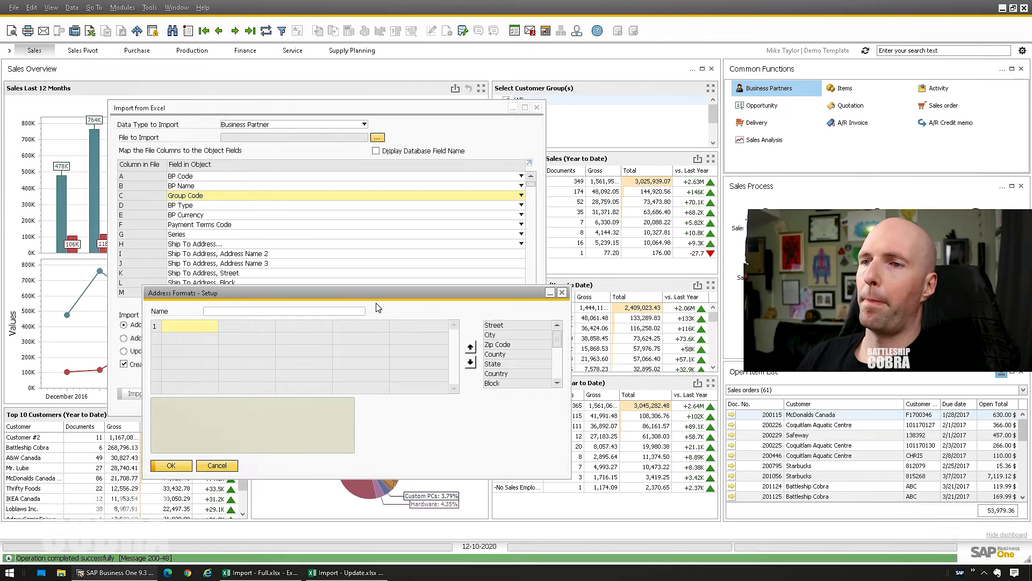
Find the canada address format in the Address Formats setup
key(ctrl+f)
click(383, 299)
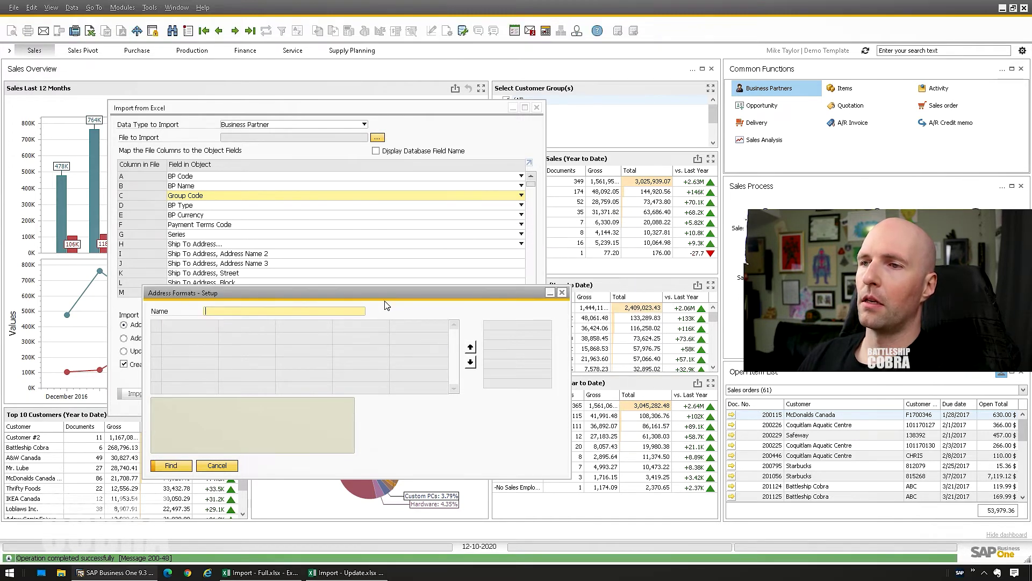
text(canada)
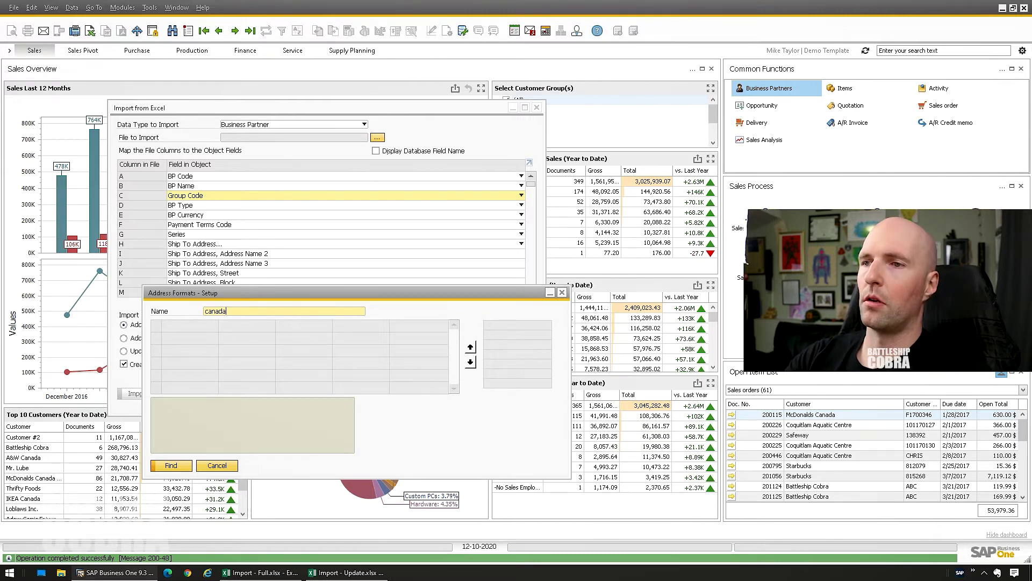
key(Return)
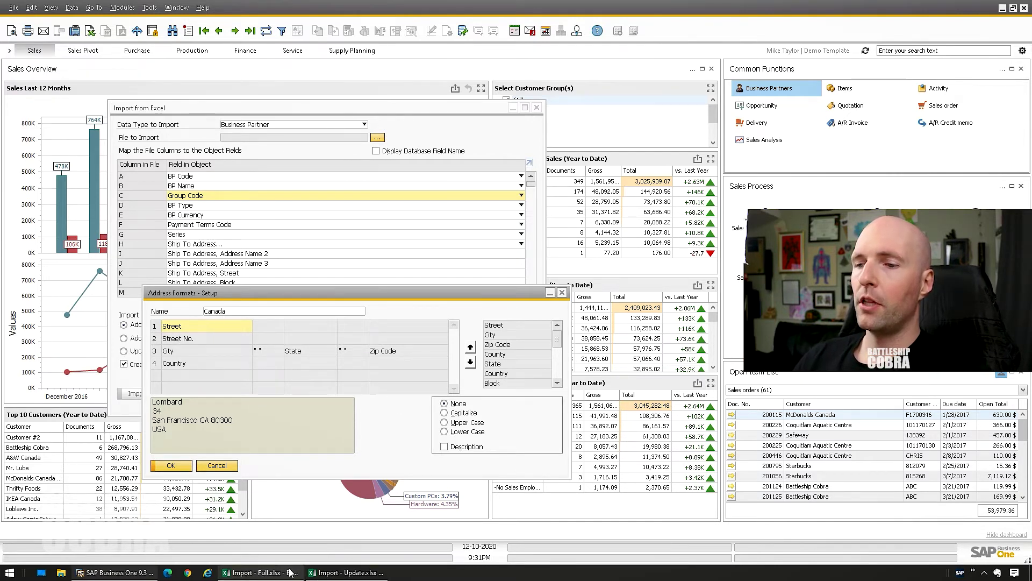
Switch to the Import - Full workbook and examine the Ship To Address Street and Street No. columns
click(269, 572)
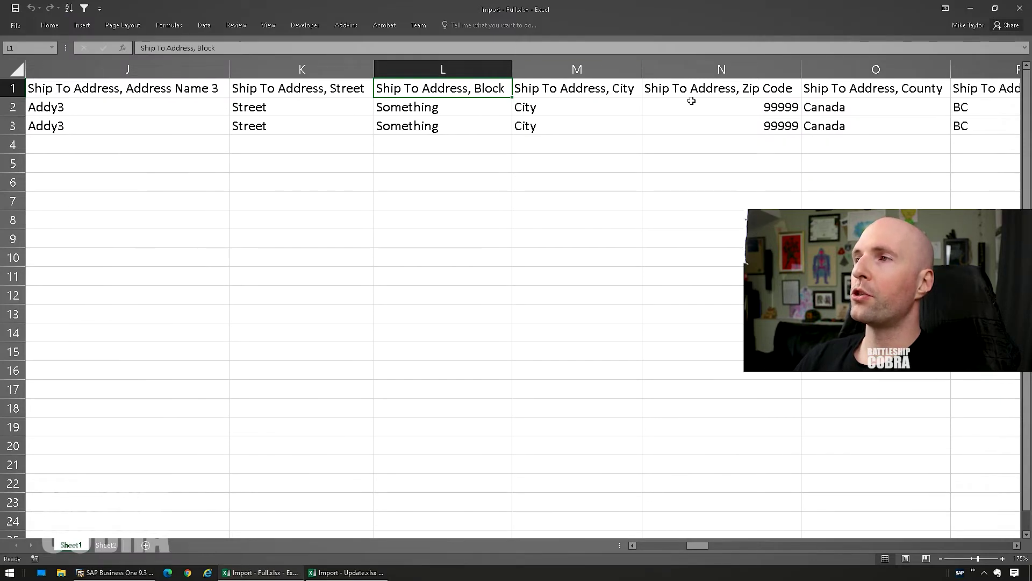
drag(297, 91, 305, 127)
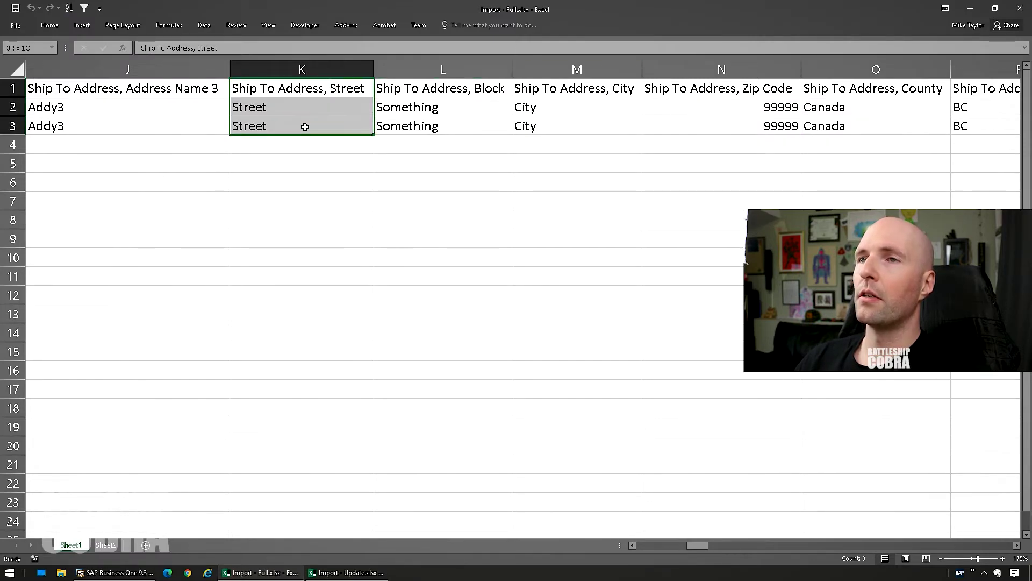
drag(706, 545, 724, 545)
drag(858, 91, 858, 128)
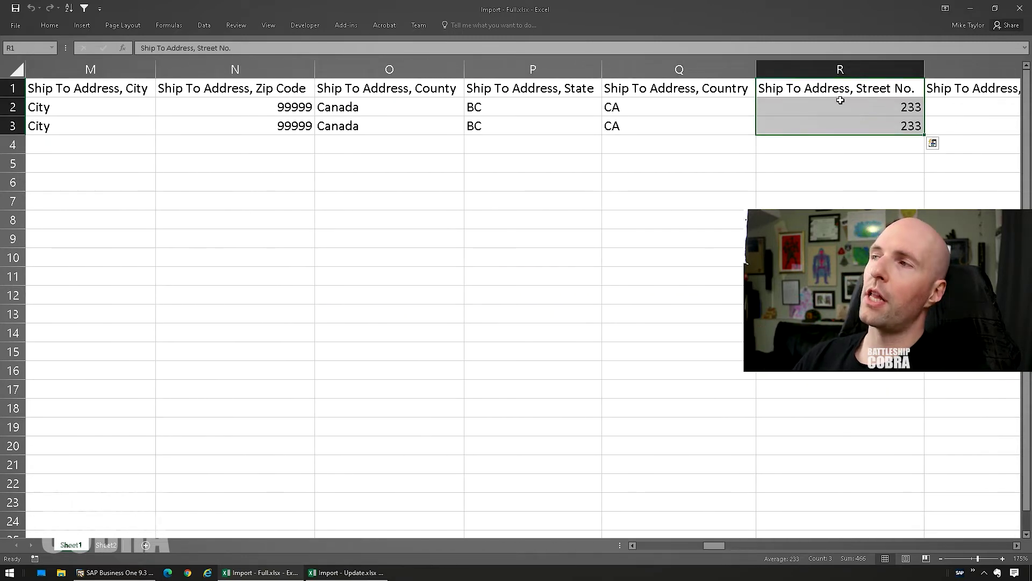
drag(844, 91, 853, 123)
drag(714, 547, 697, 545)
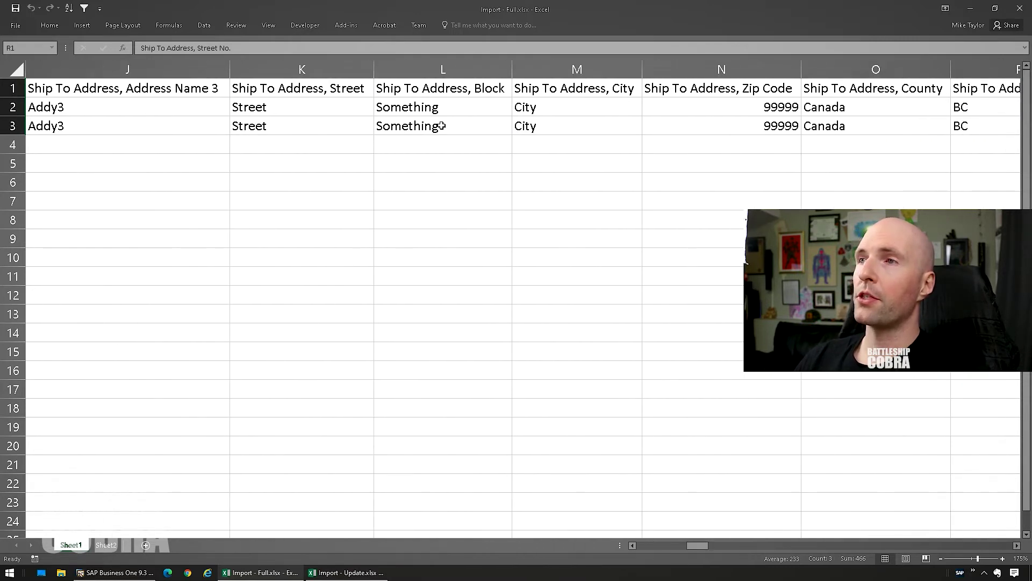
Examine the two records' Ship To Address Block, City, Zip Code and County columns
drag(427, 102, 430, 126)
drag(553, 107, 559, 126)
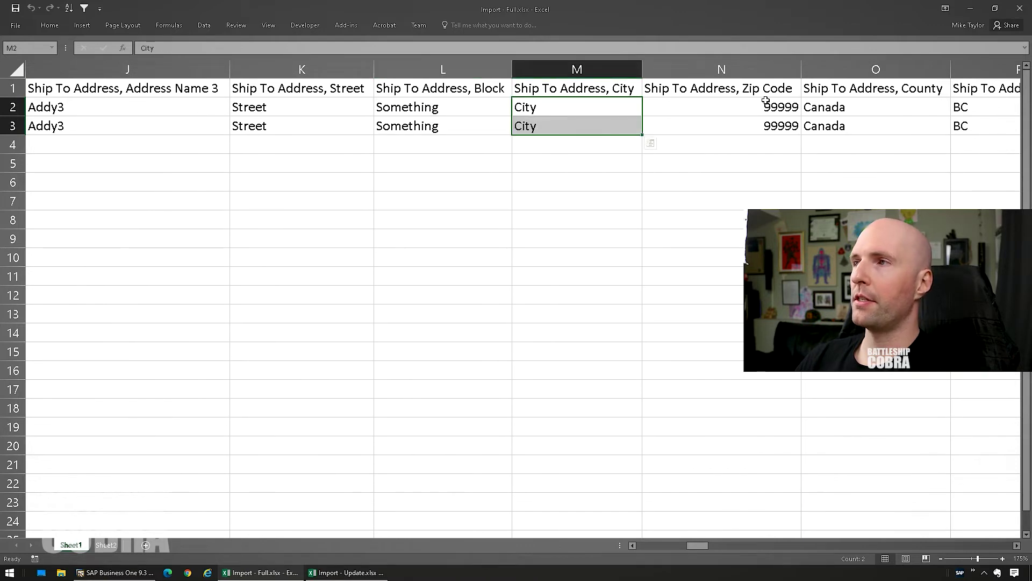
drag(766, 102, 773, 128)
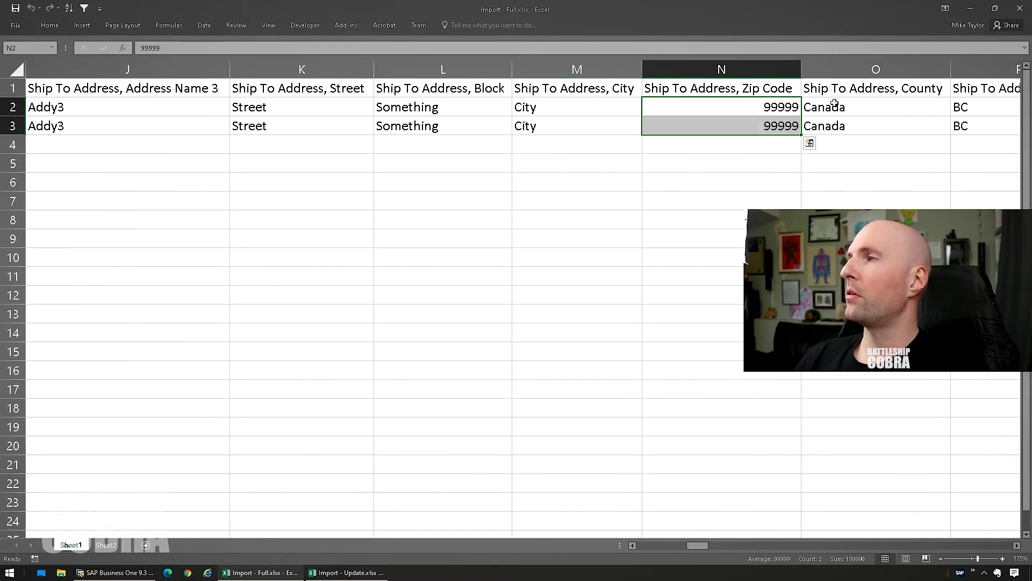
drag(823, 107, 828, 126)
drag(701, 548, 708, 547)
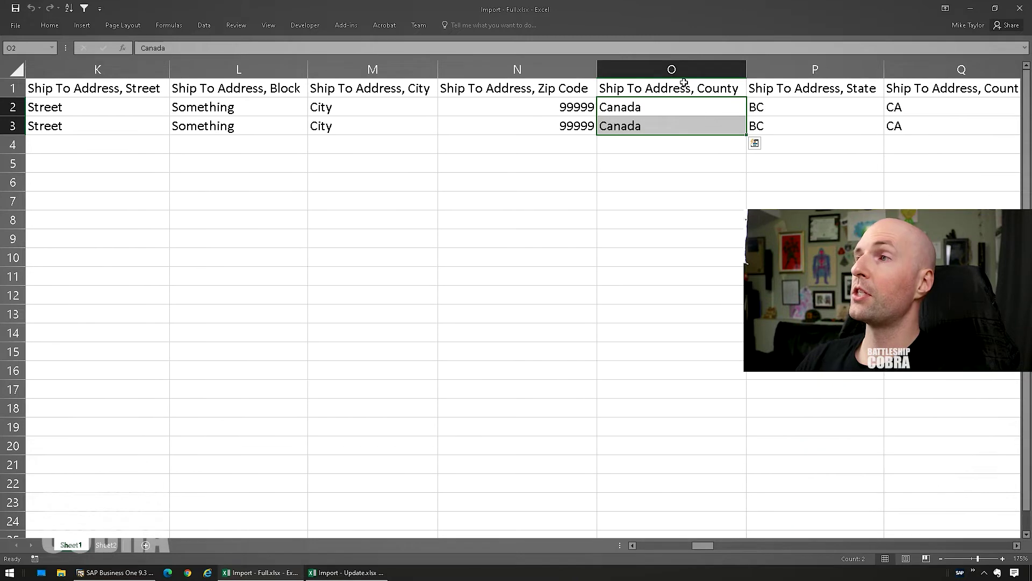
drag(683, 86, 683, 126)
drag(703, 546, 714, 545)
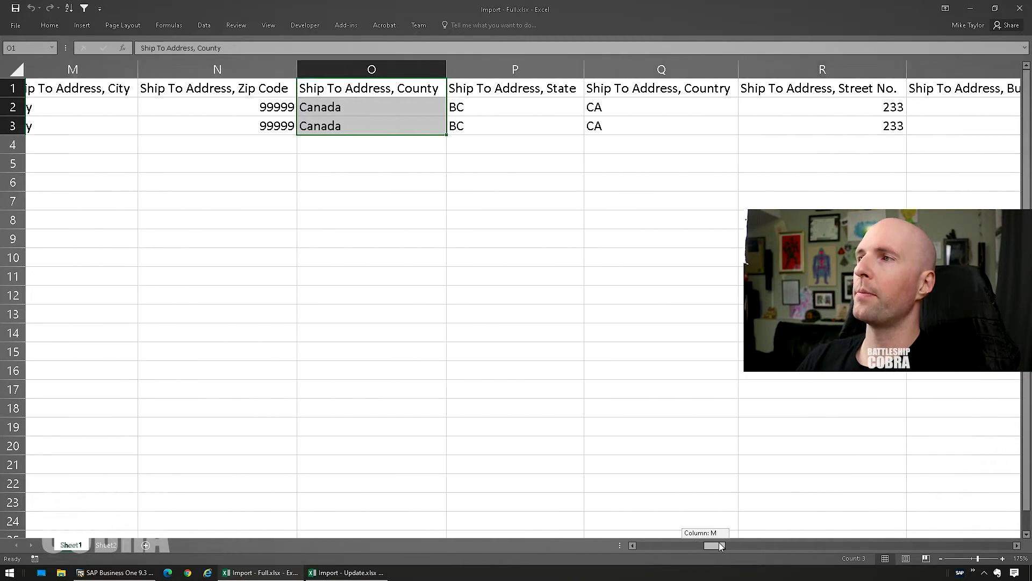
Examine the two records' Ship To Address State and Country codes
drag(655, 104, 657, 125)
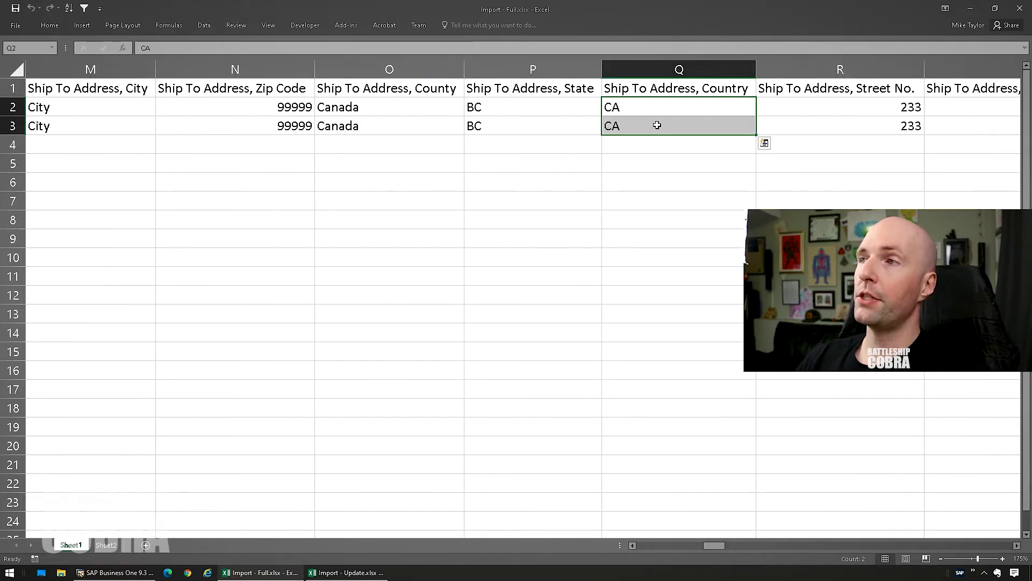
drag(541, 104, 541, 125)
drag(632, 110, 680, 121)
drag(567, 108, 618, 126)
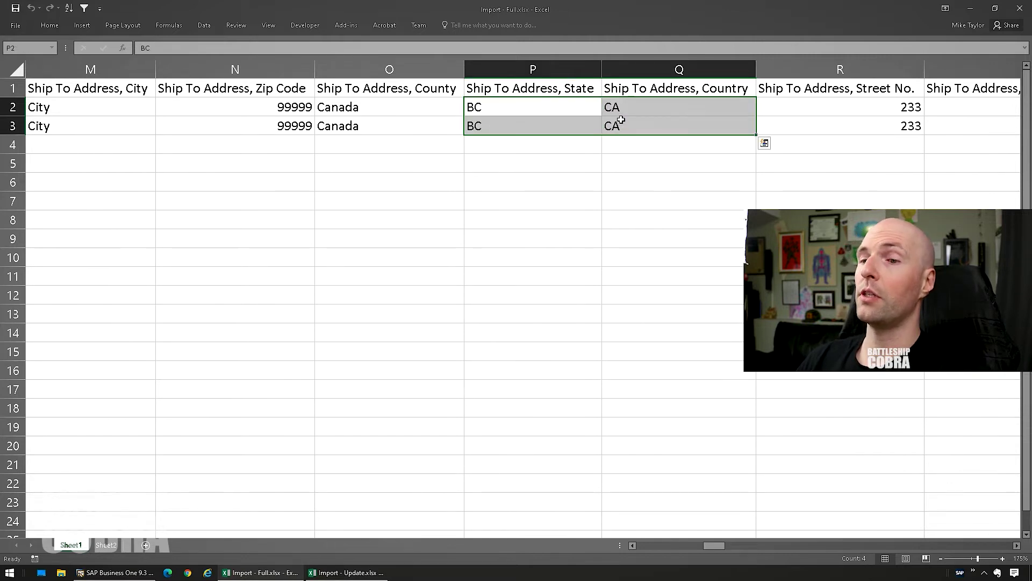
Switch to SAP Business One and open the addresses of the first record in Business Partner Master Data
click(115, 572)
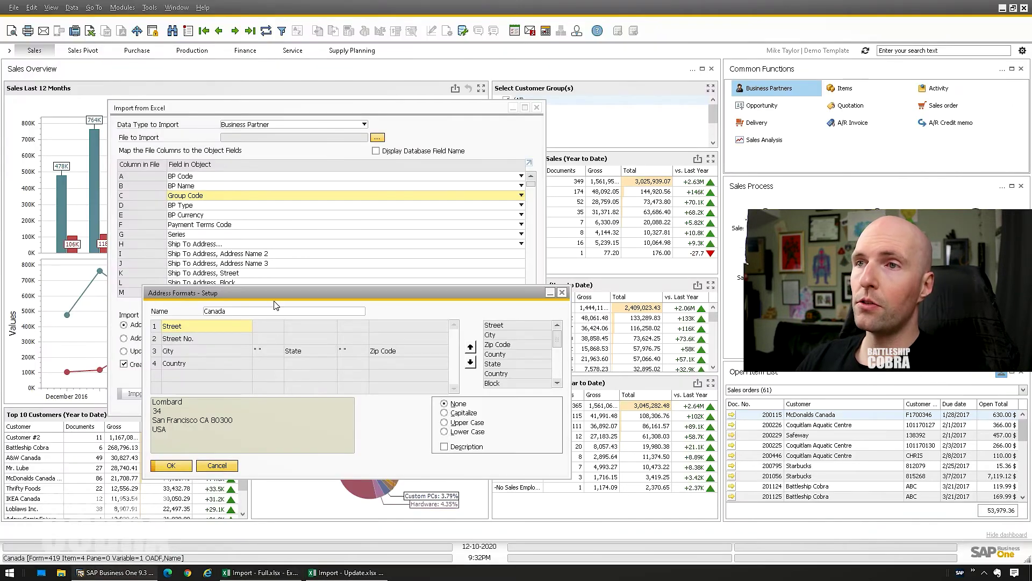
key(Escape)
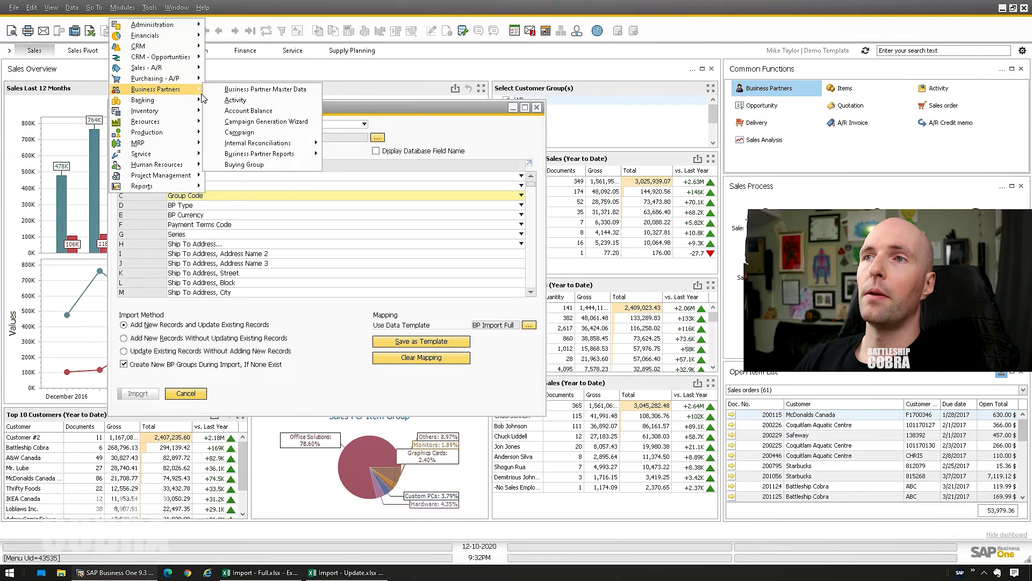
click(250, 85)
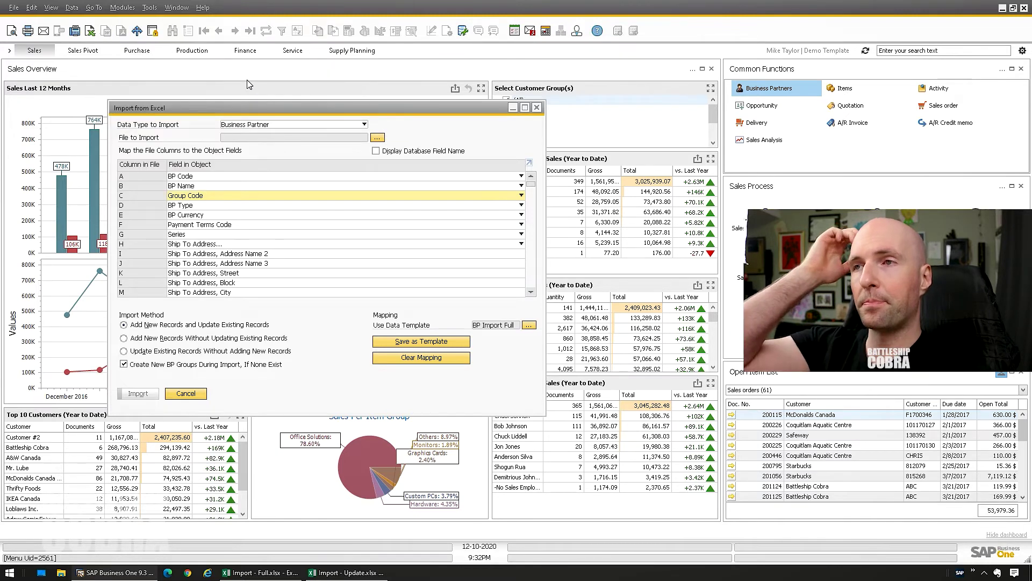
click(204, 32)
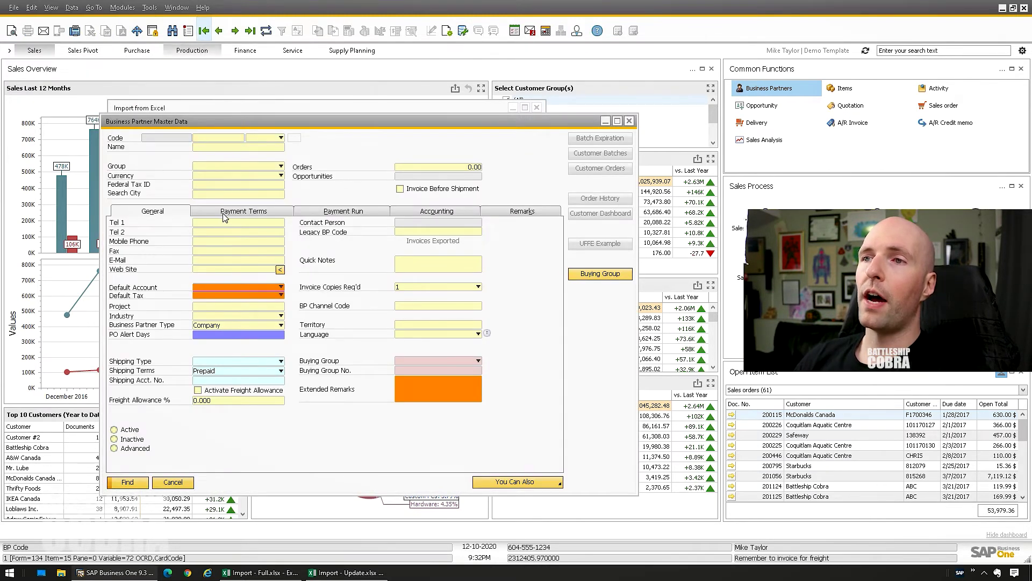
click(238, 211)
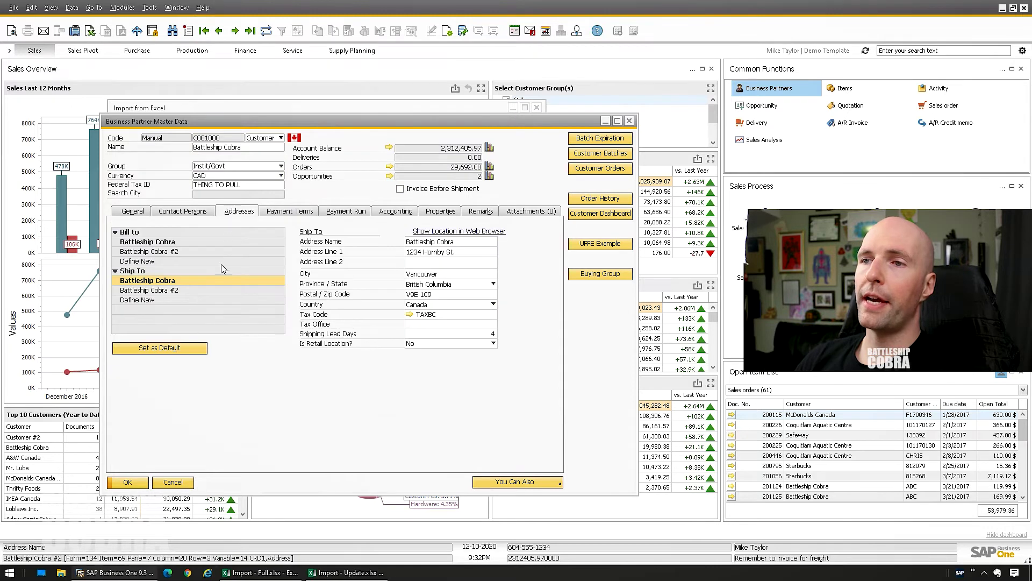
Open the Countries setup from the Ship To address's Country field to check the country codes, and close it without changes
click(445, 308)
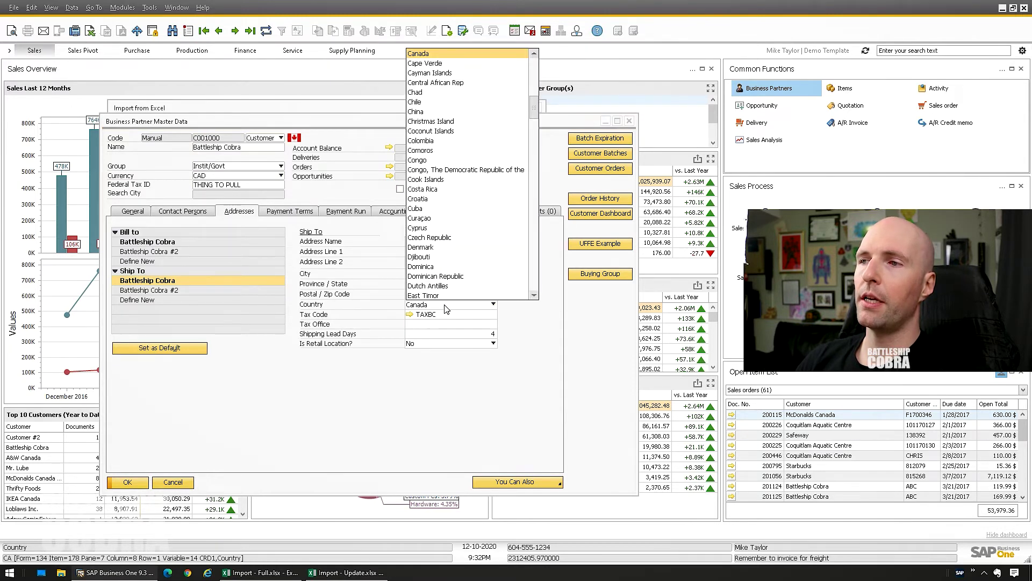
scroll(524, 297, down, 15)
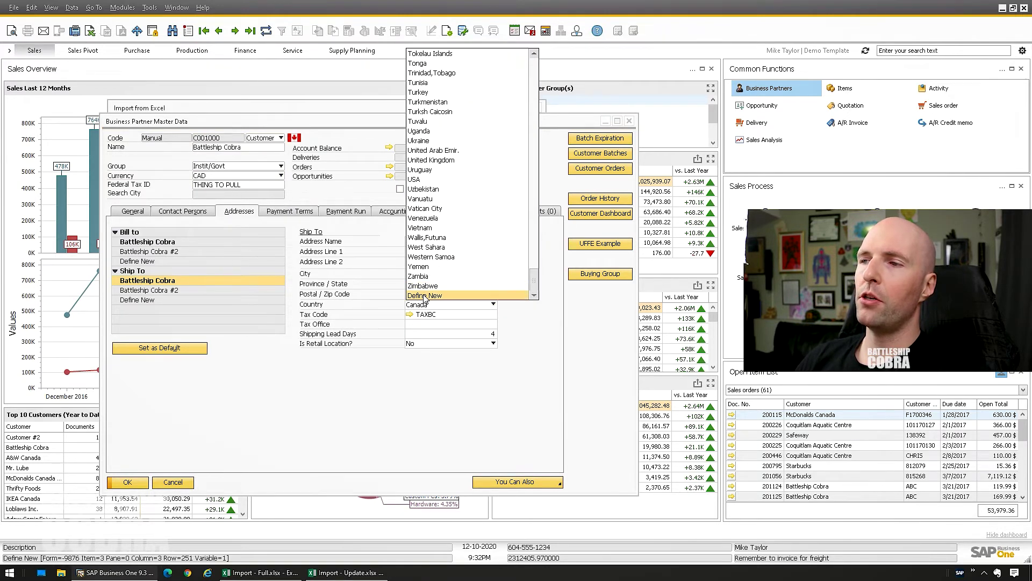
click(516, 295)
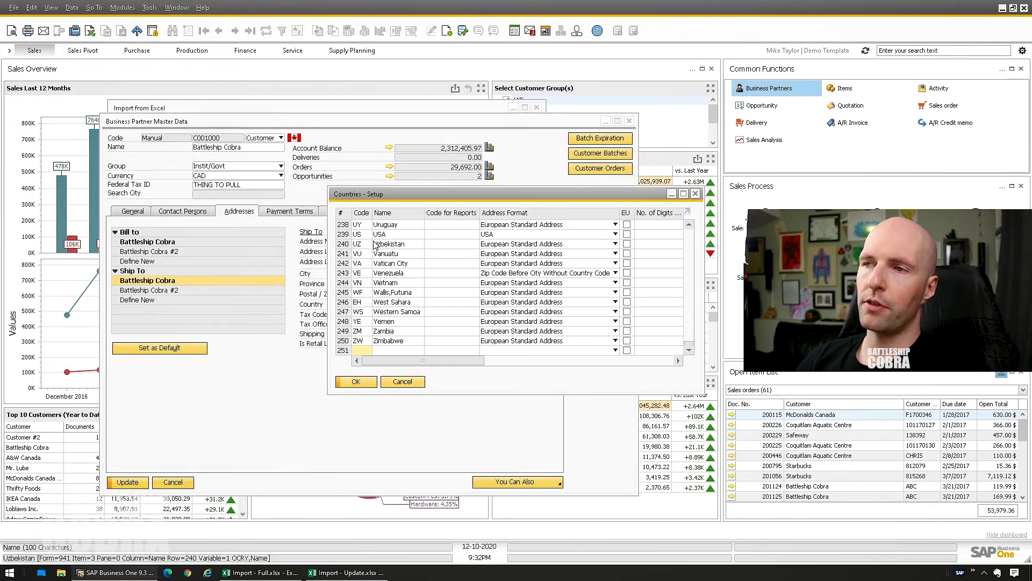
click(403, 381)
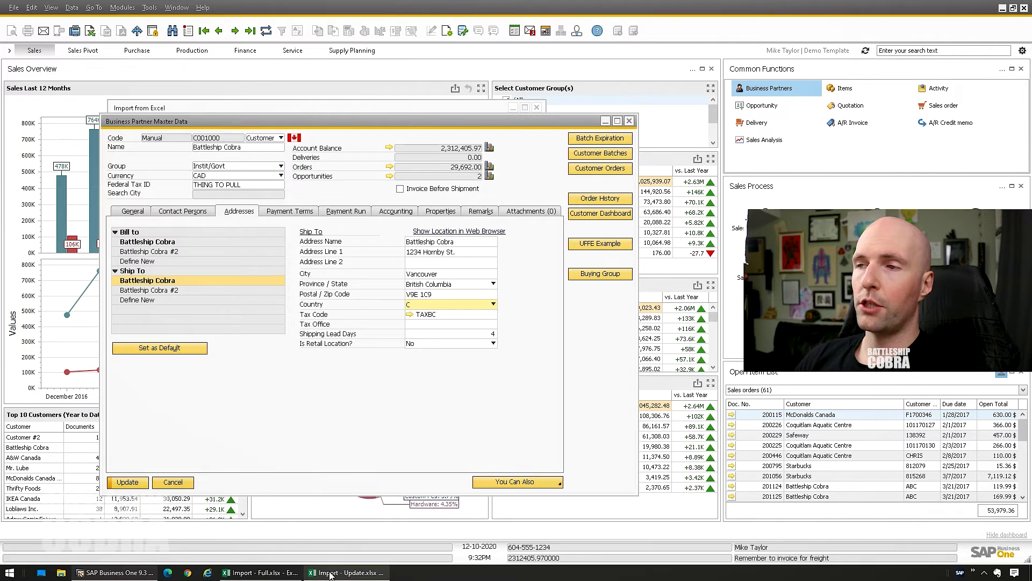
Switch to the Import - Full workbook and examine the Ship To Address State, Country, Tax Code and Shipping Lead Days columns
key(alt+Tab)
drag(647, 111, 527, 122)
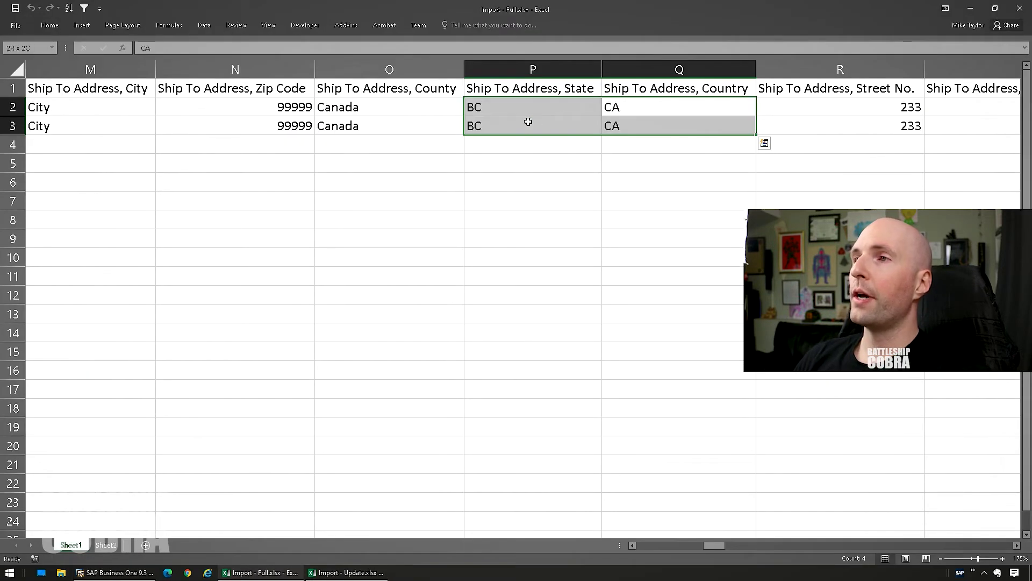
drag(721, 545, 760, 545)
drag(487, 106, 489, 122)
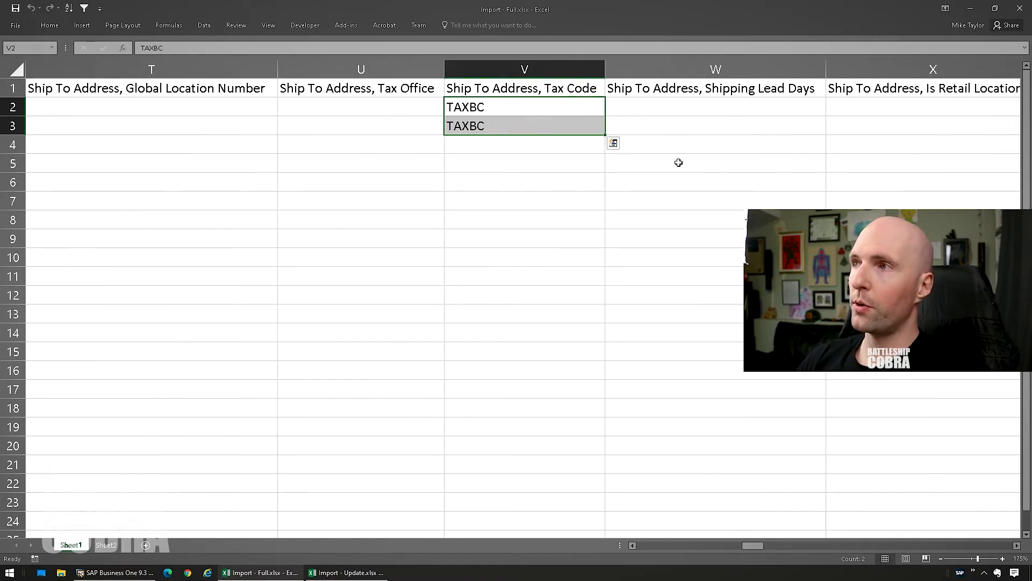
drag(723, 107, 727, 140)
scroll(750, 501, right, 3)
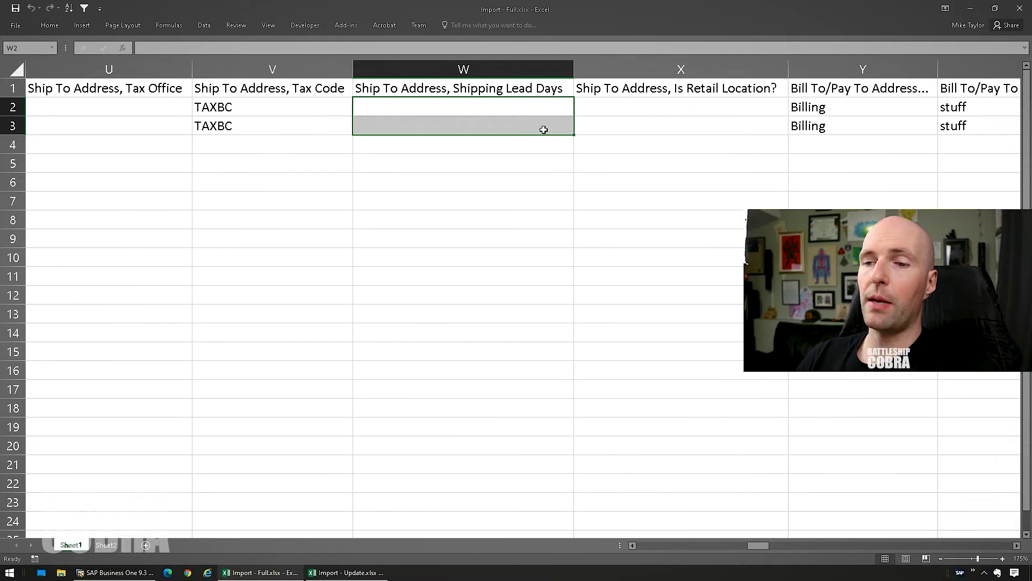
Switch to SAP Business One's Import from Excel mapping and browse the fields available for column BQ
click(115, 572)
scroll(531, 194, down, 3)
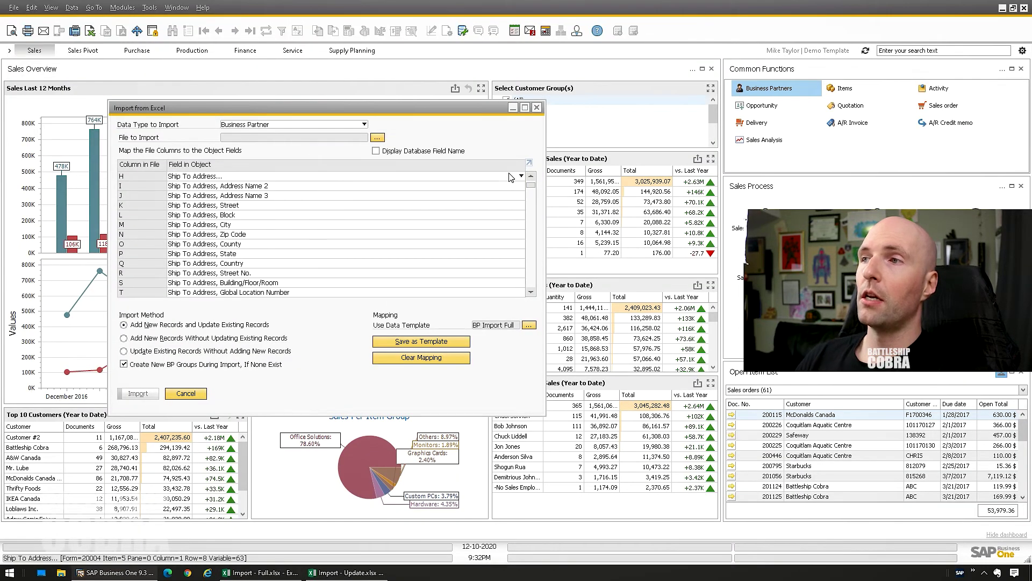
scroll(531, 193, down, 15)
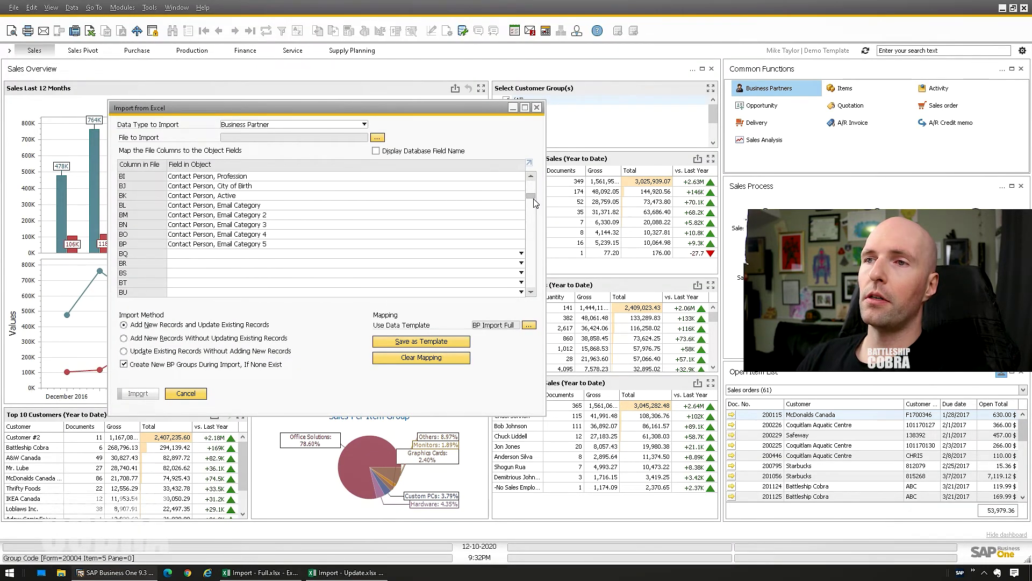
click(231, 253)
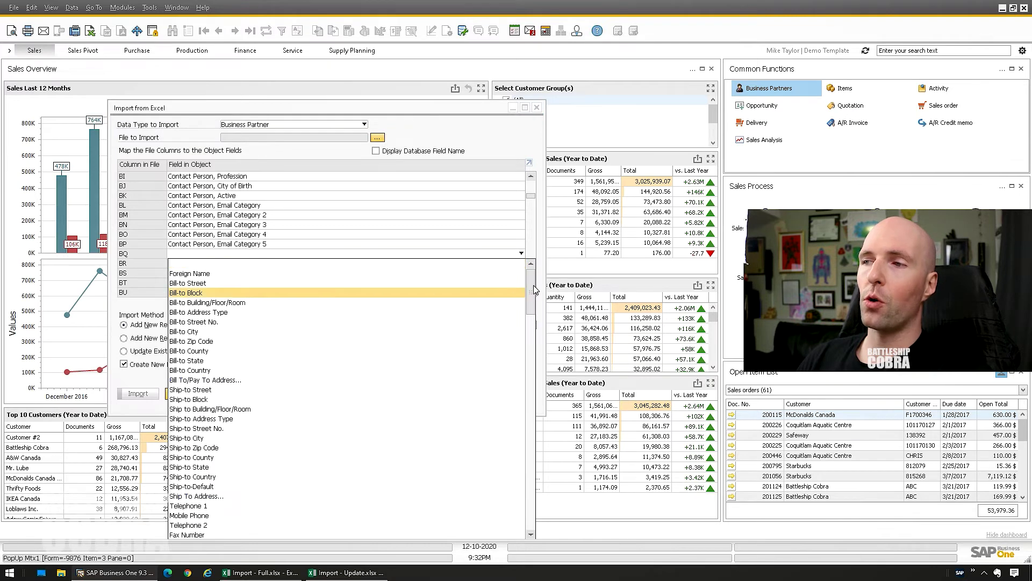
text(PO)
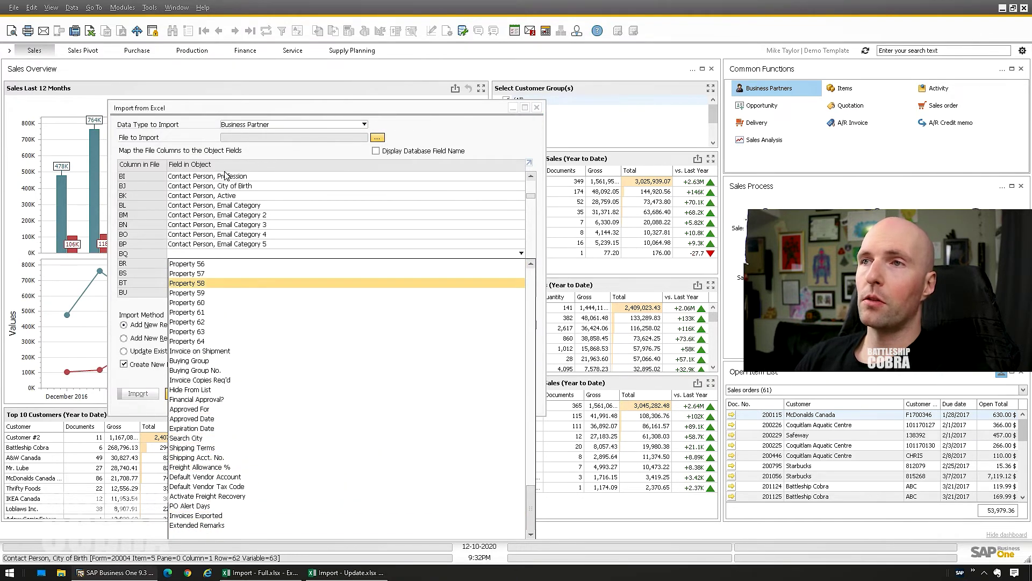
click(460, 121)
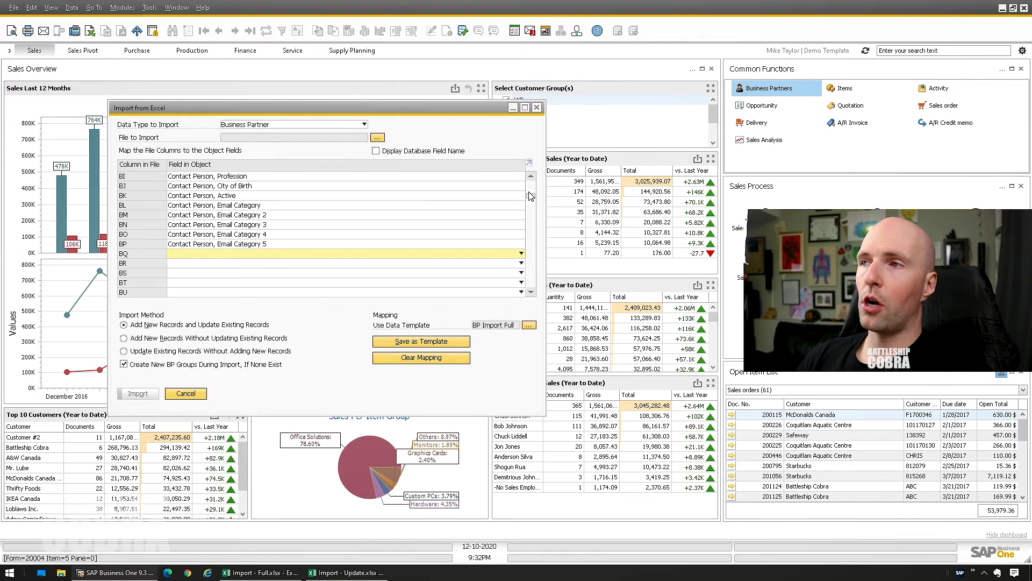
Examine the mapping list from the Ship To Address entry in column H through the unmapped columns
drag(532, 196, 531, 177)
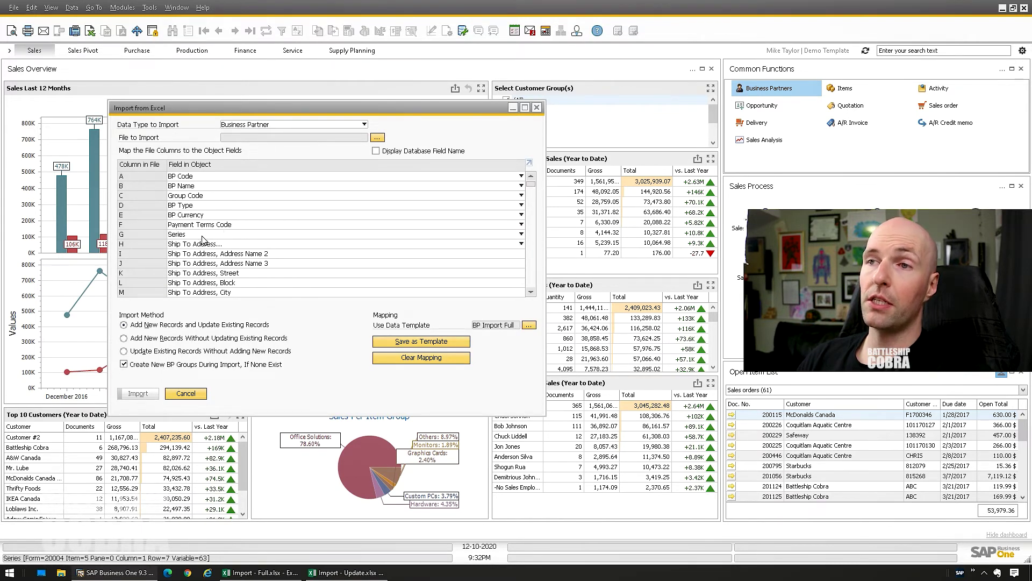
right_click(140, 243)
click(142, 241)
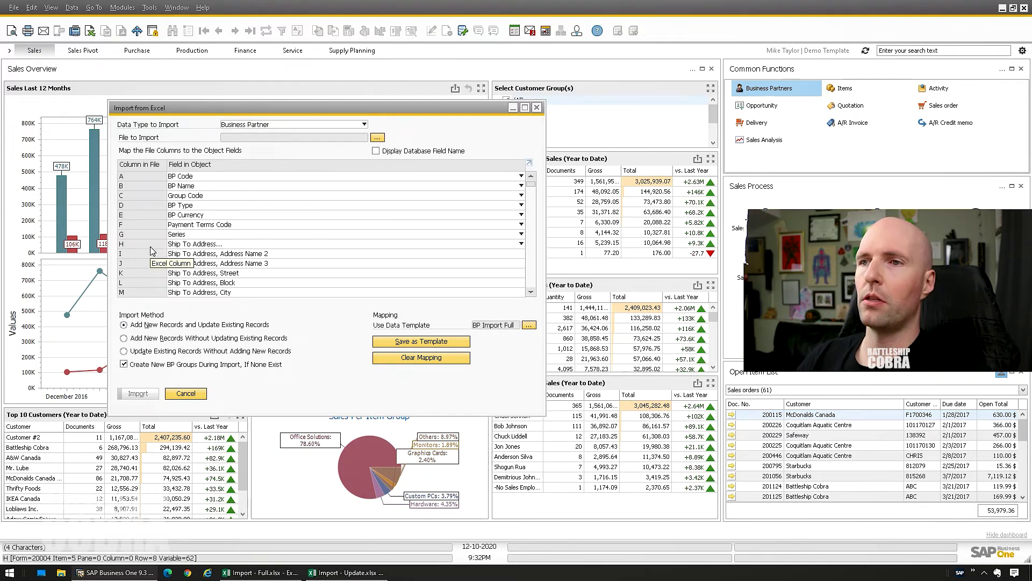
scroll(521, 199, down, 20)
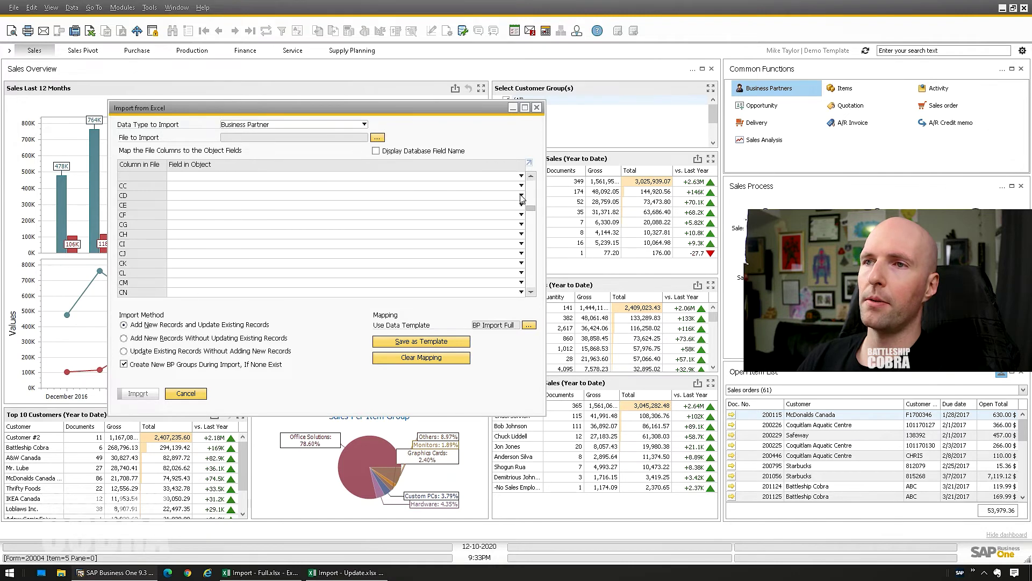
scroll(521, 199, up, 20)
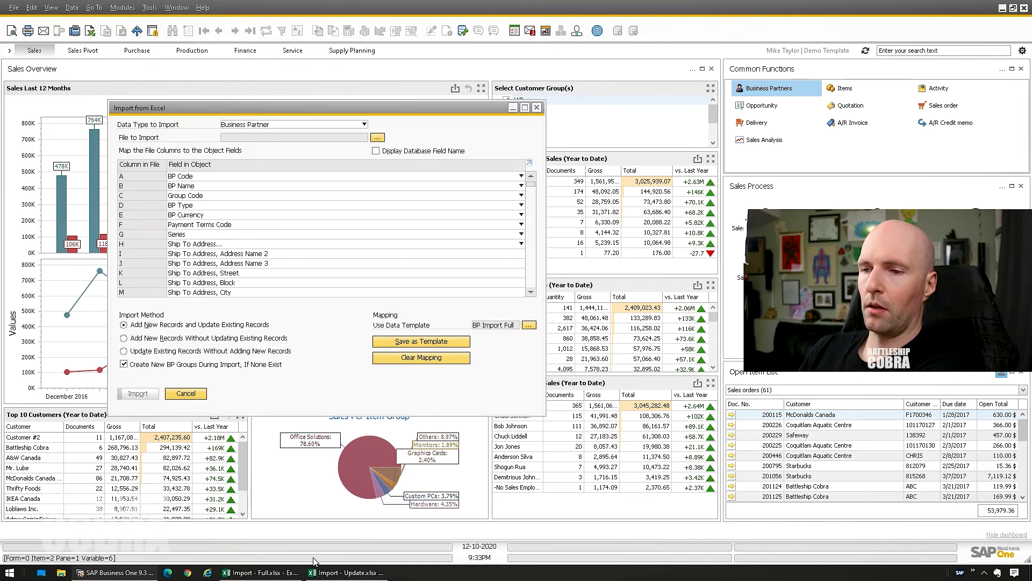
Switch to the Import - Full workbook and examine the Bill To/Pay To Address name, State and Country columns
click(260, 572)
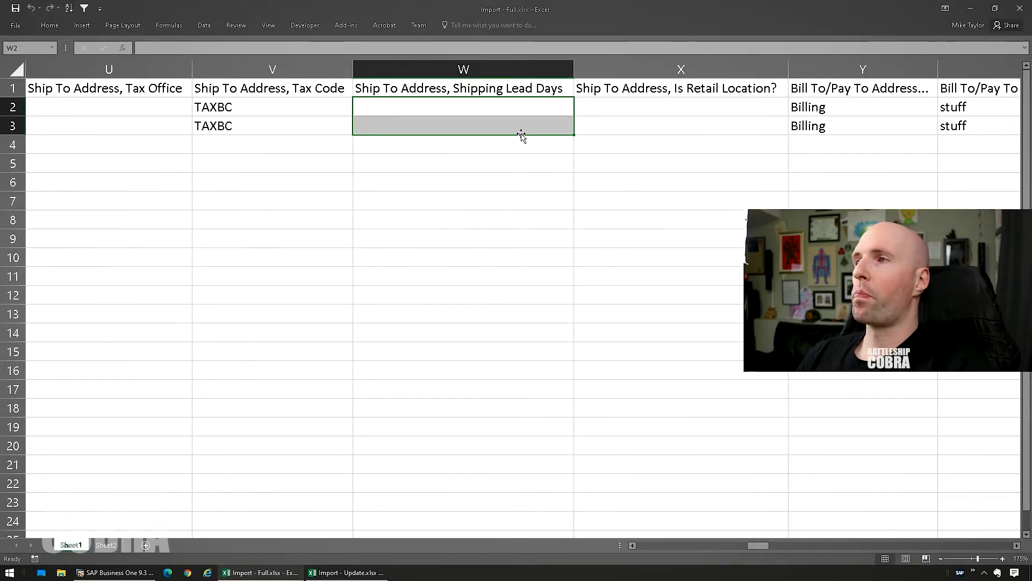
click(617, 131)
drag(747, 545, 769, 545)
drag(510, 111, 513, 125)
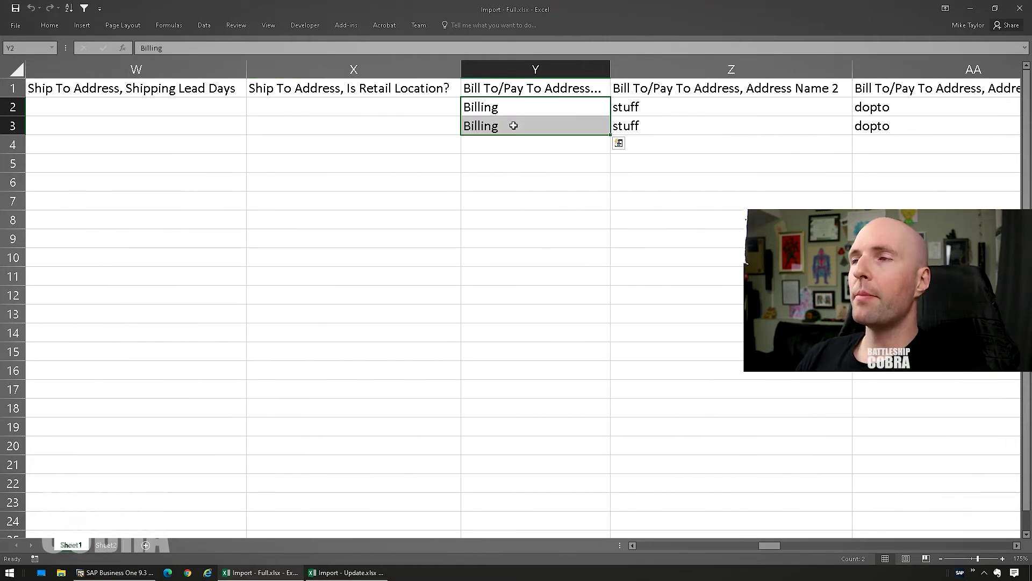
drag(671, 102, 672, 125)
drag(882, 108, 883, 125)
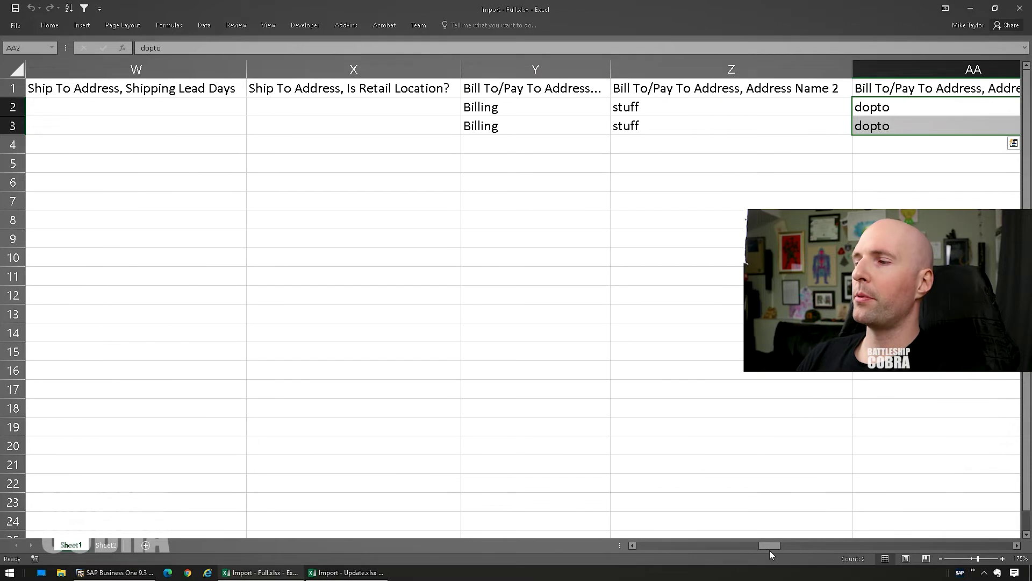
drag(770, 548, 819, 548)
drag(222, 107, 412, 124)
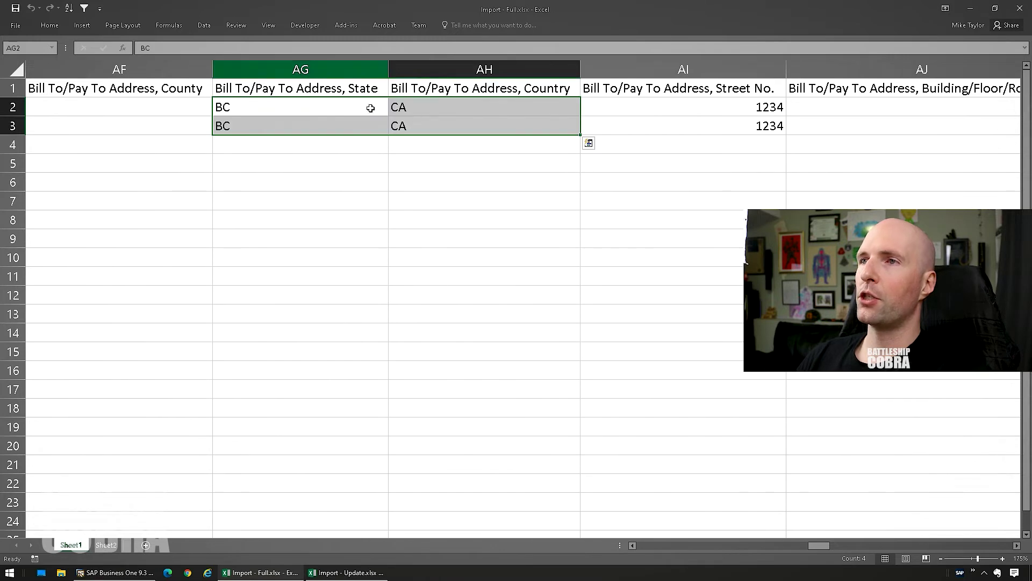
Widen a column at the start of the contact person section and examine both records' contact person values
drag(824, 548, 871, 547)
drag(385, 68, 410, 69)
drag(360, 102, 365, 117)
drag(474, 111, 446, 125)
drag(813, 107, 815, 124)
Examine the remaining headers through Contact Person, Email Category 5, and return to the BP Code column
drag(867, 547, 1011, 547)
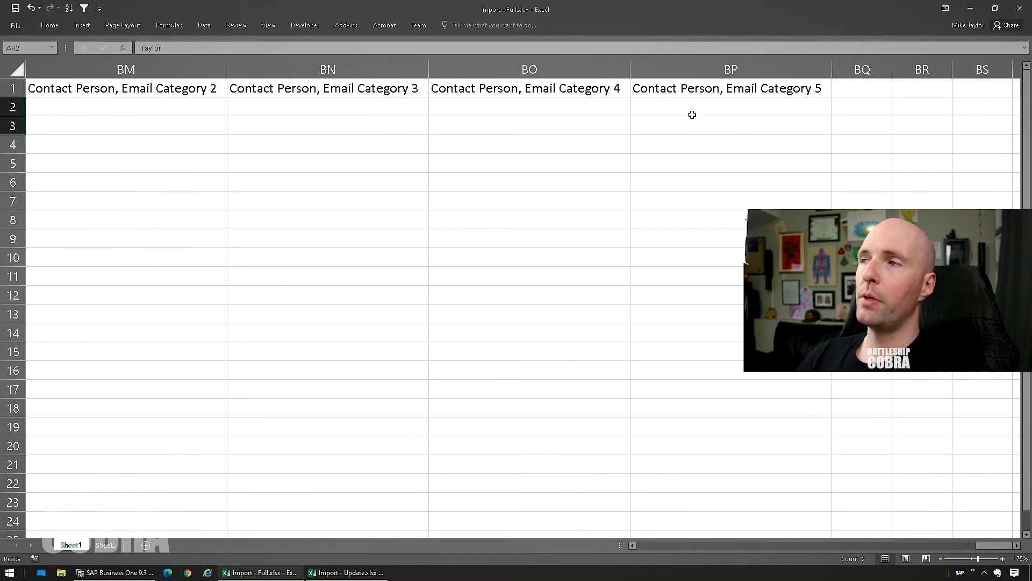
drag(697, 110, 597, 114)
click(578, 83)
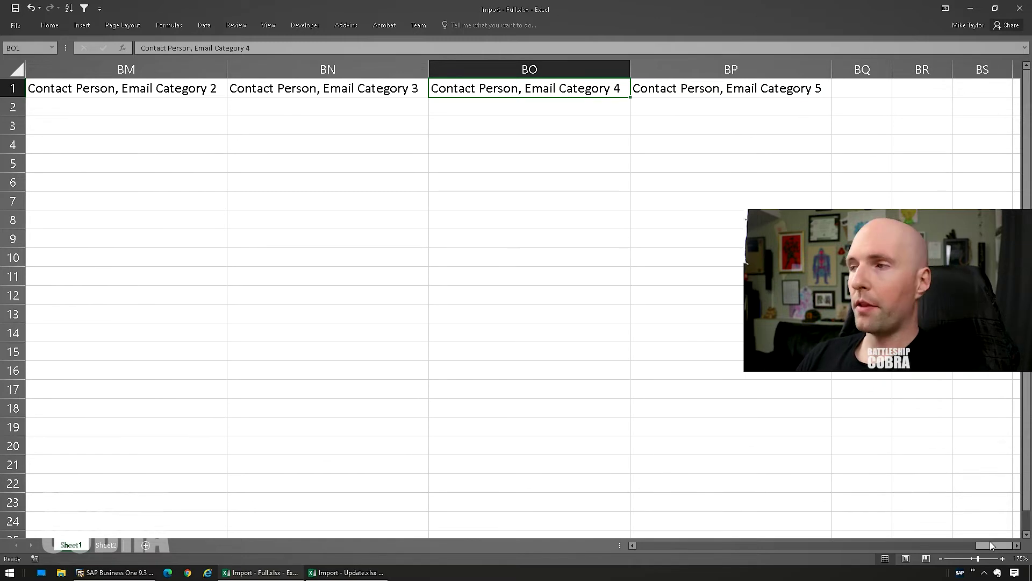
drag(992, 546, 617, 545)
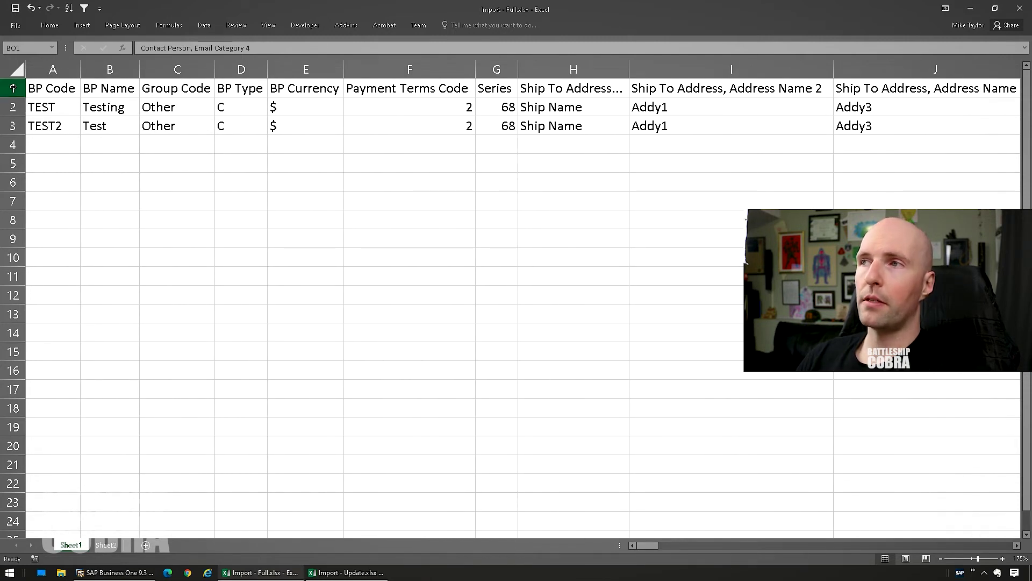
click(51, 124)
click(207, 258)
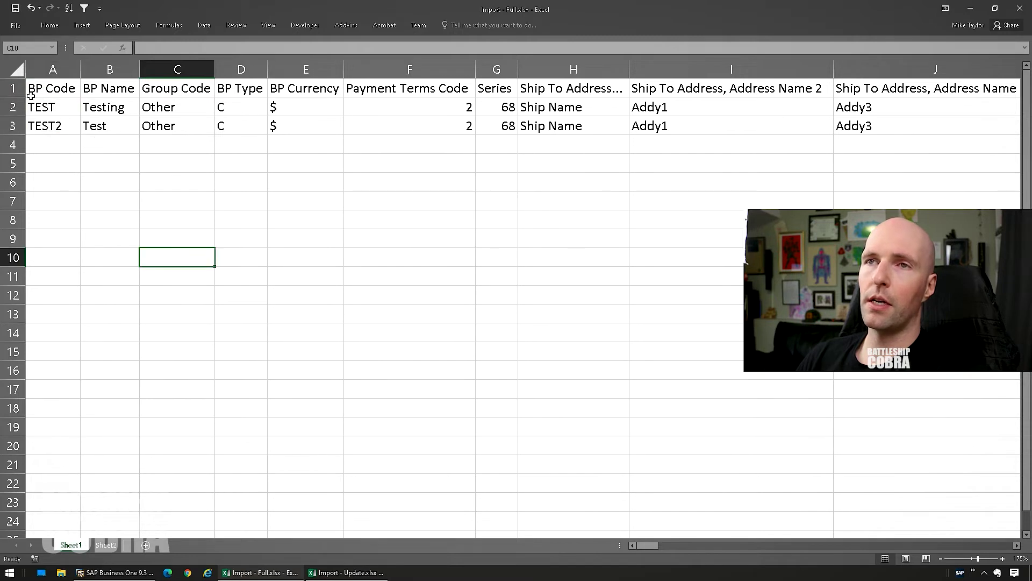
Delete the header row from Sheet1 so the TEST record starts in row 1
click(13, 89)
right_click(16, 90)
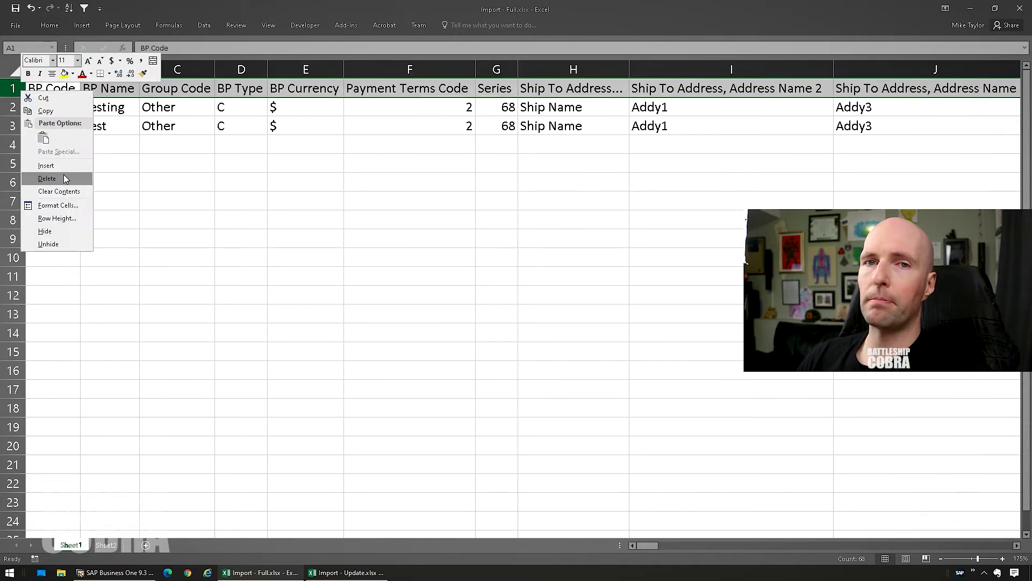
key(Escape)
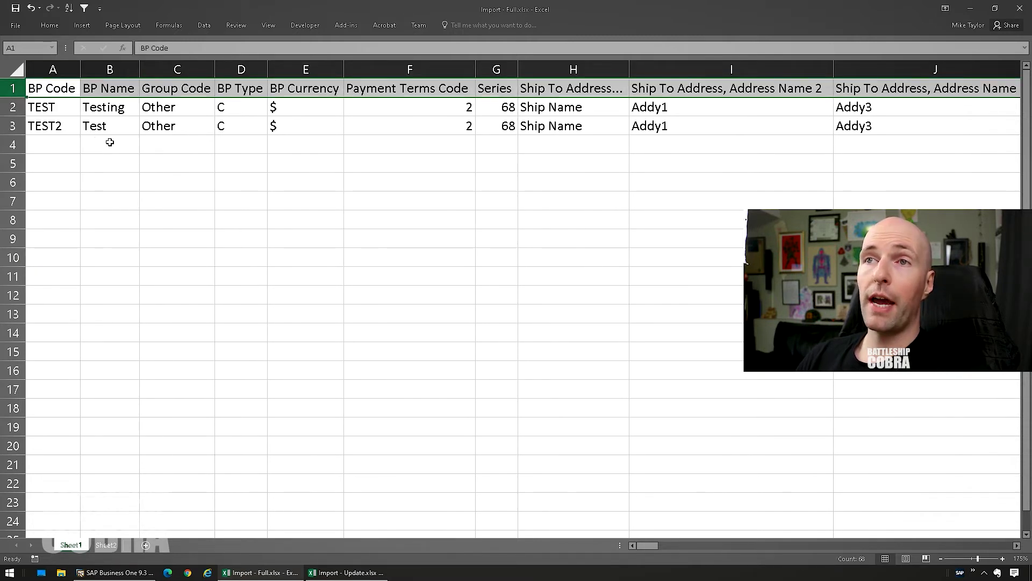
right_click(20, 87)
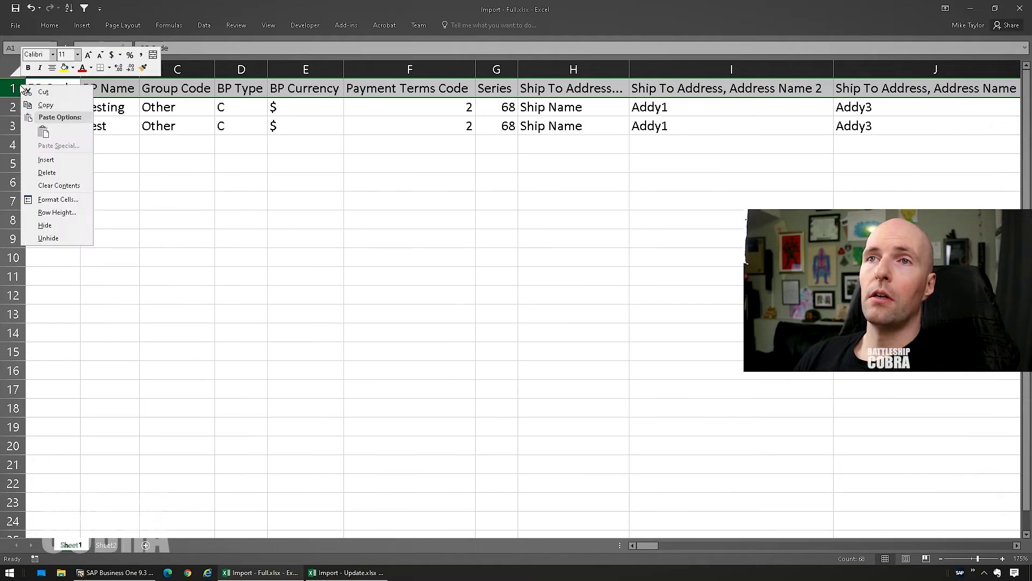
click(49, 172)
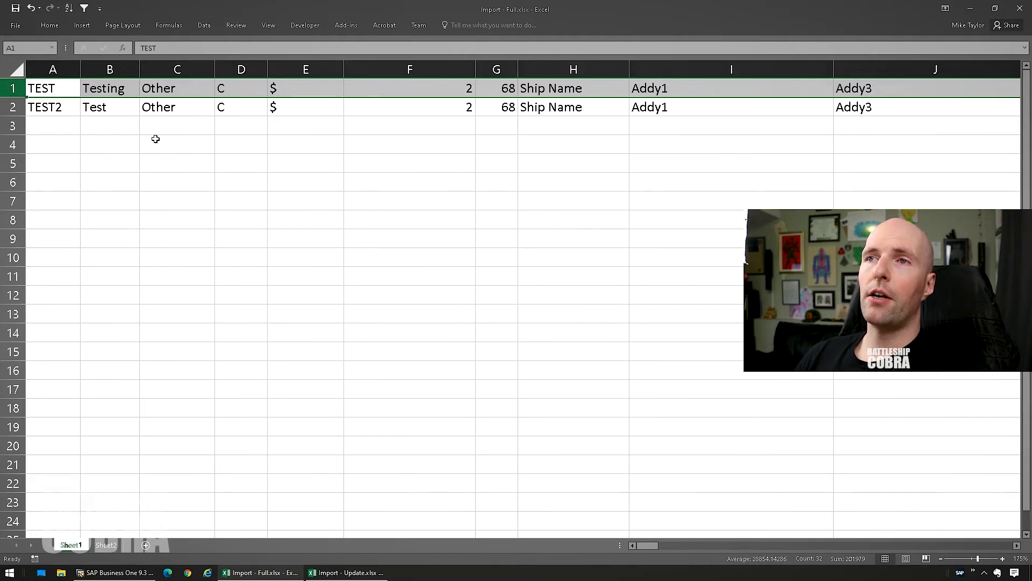
click(285, 140)
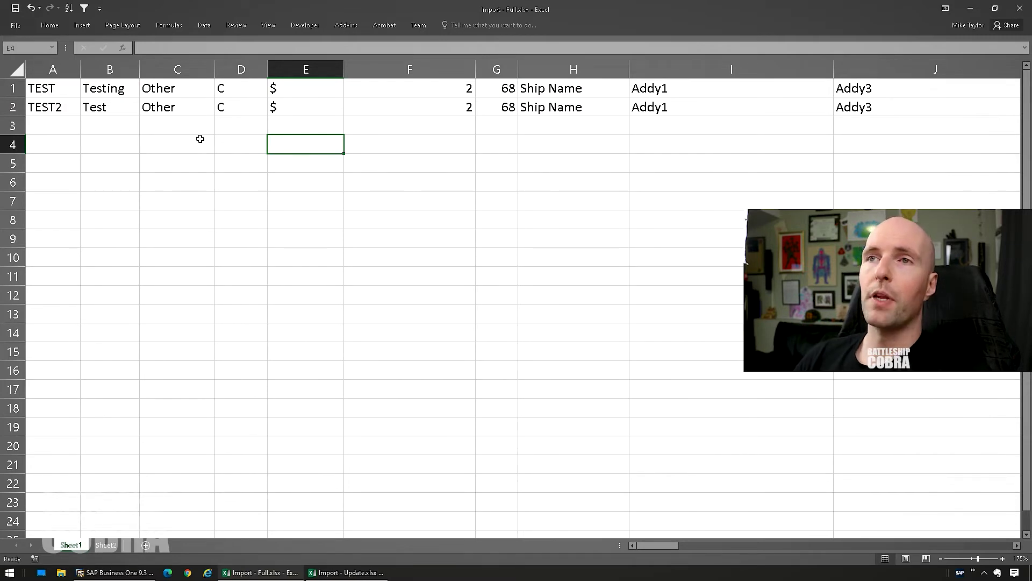
Save the active sheet as tab-delimited text named Import - Full.txt on the Desktop, and close the workbook without saving again
click(17, 27)
click(25, 133)
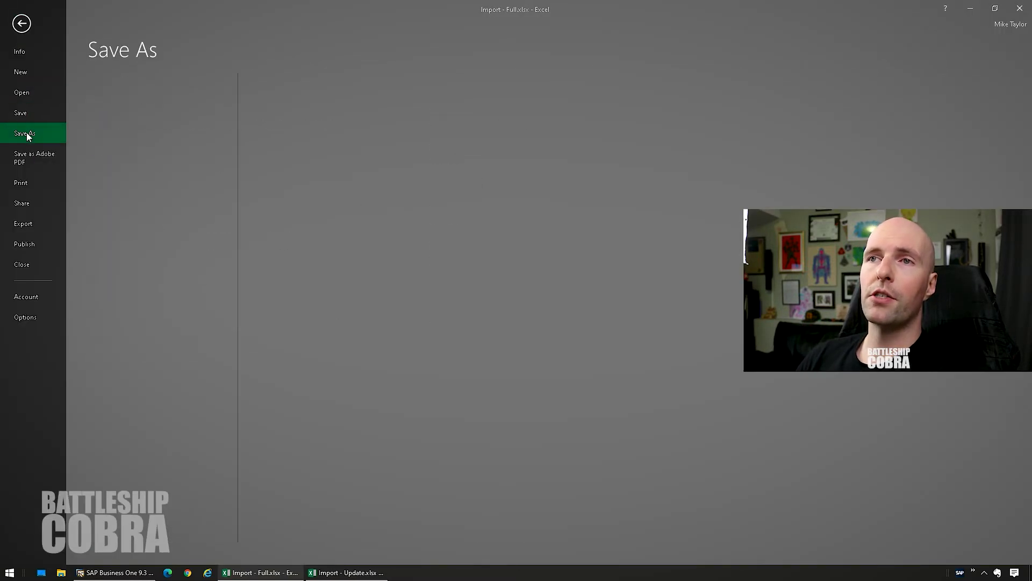
double_click(140, 151)
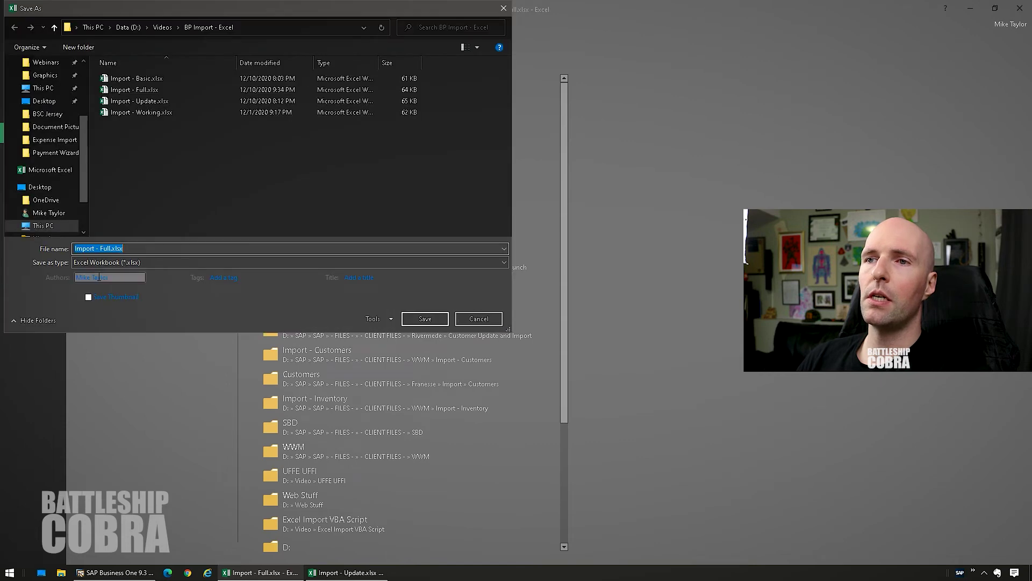
click(107, 262)
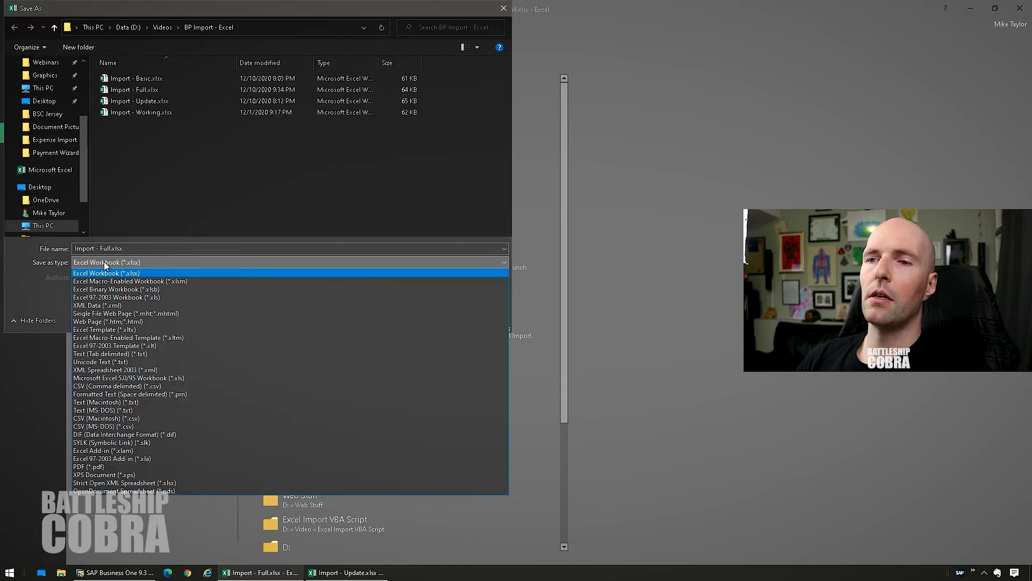
click(119, 353)
click(44, 101)
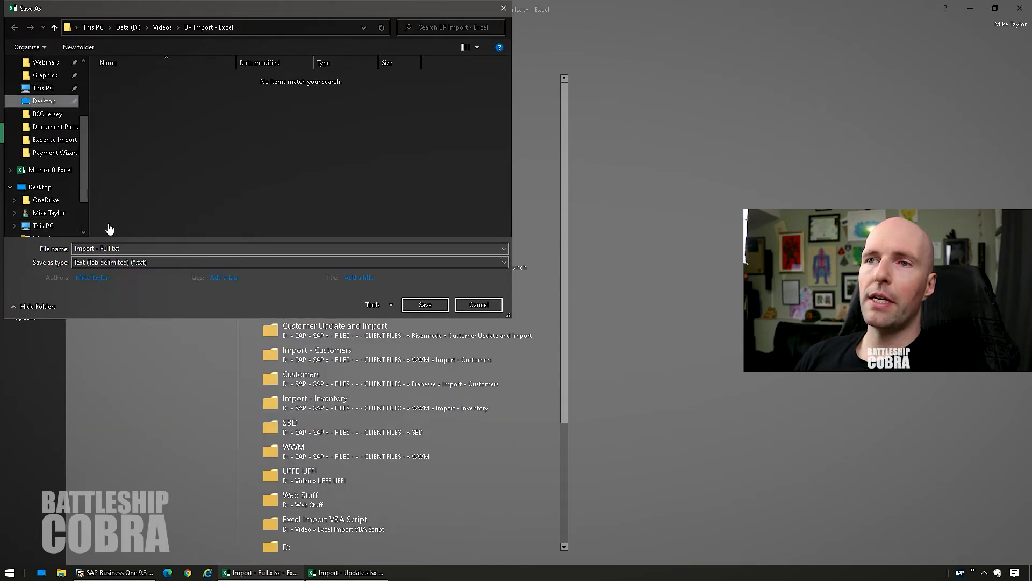
click(425, 304)
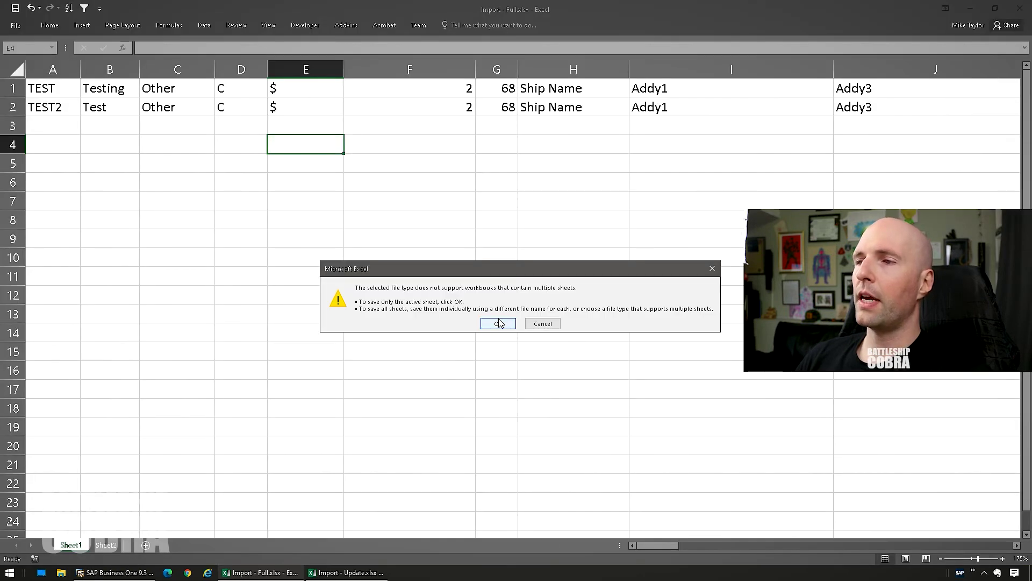
click(499, 323)
click(461, 319)
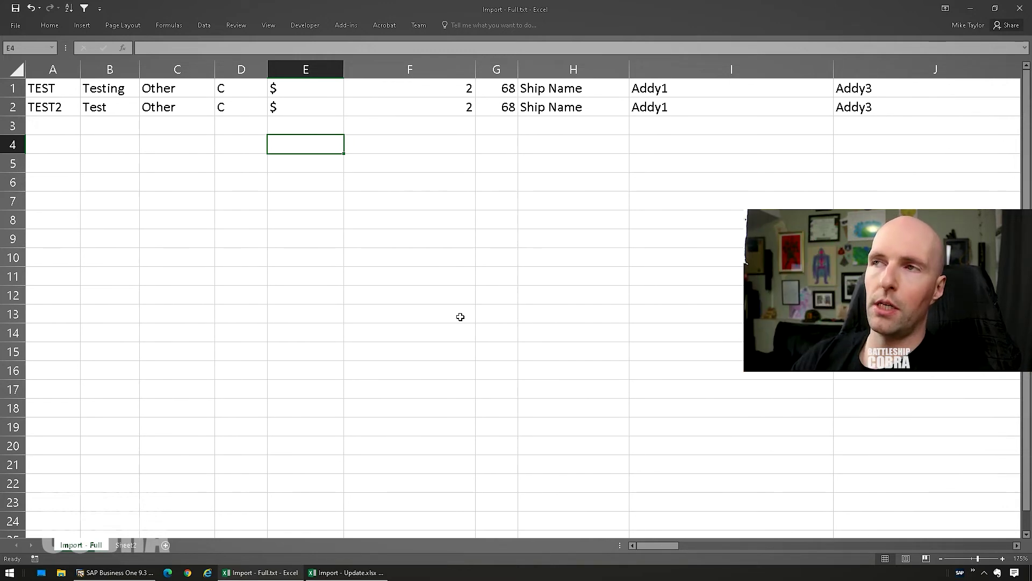
click(1020, 8)
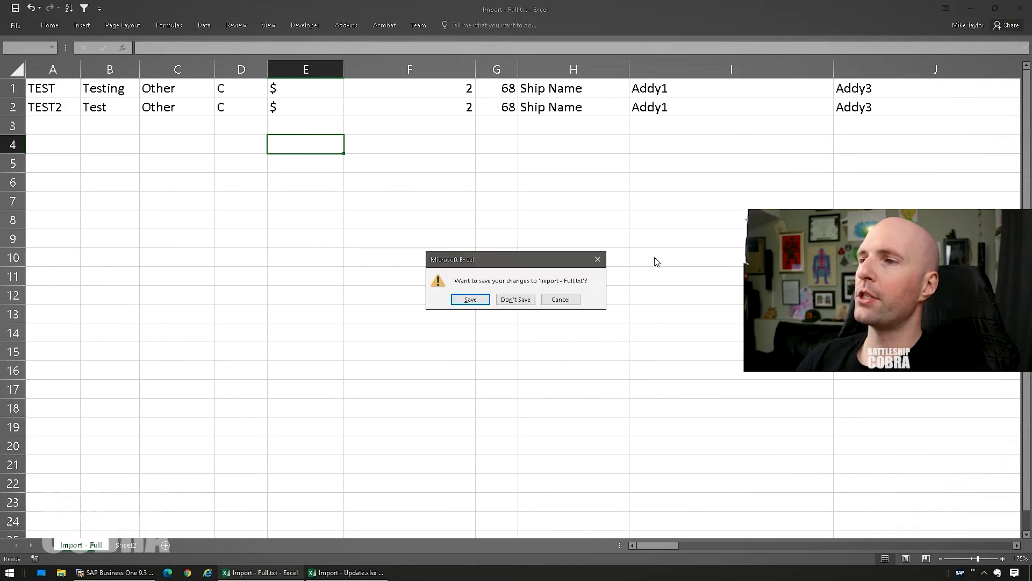
click(515, 300)
Switch to SAP Business One, choose Import - Full.txt as the file to import, and run the business partner import
click(116, 572)
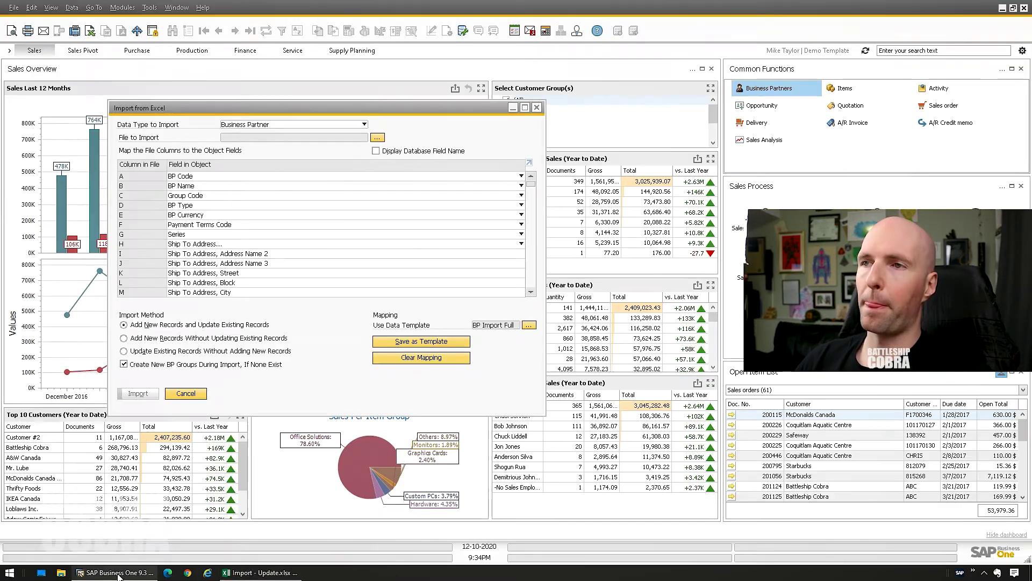
click(379, 139)
click(319, 106)
double_click(320, 105)
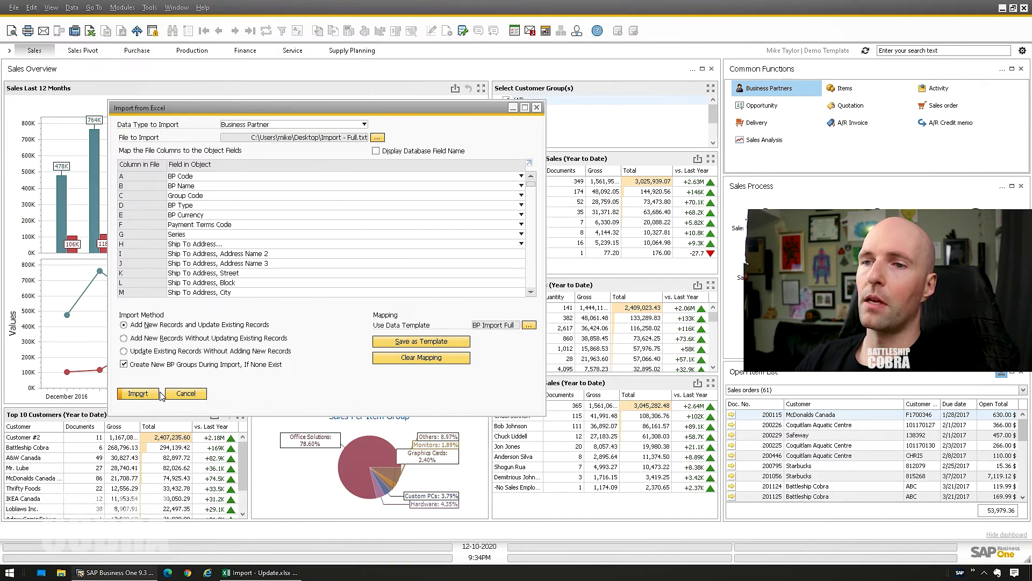
click(134, 396)
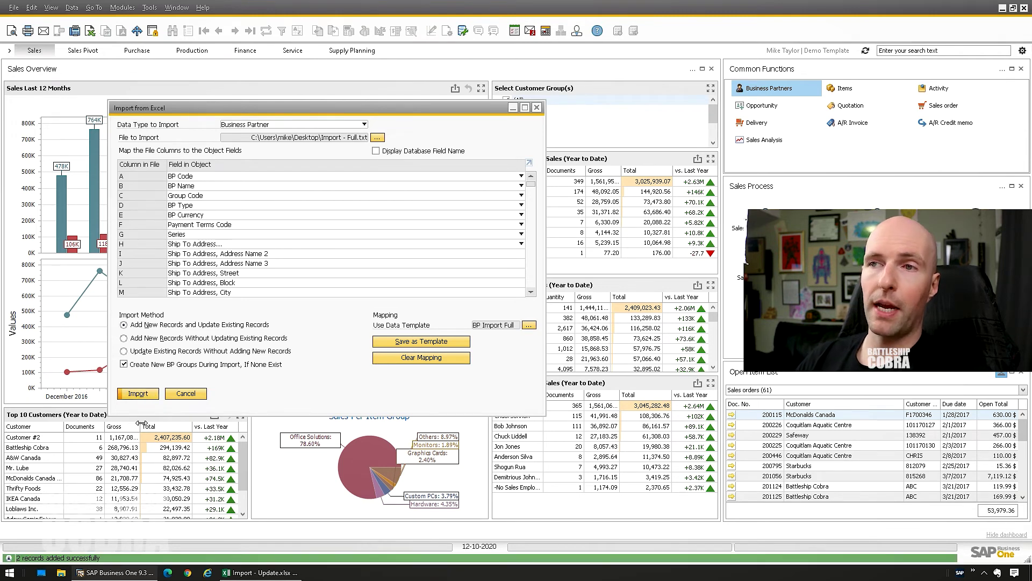
Open the imported Testing customer's Business Partner Master Data and examine its contact person, Ship Name and Billing addresses
click(122, 8)
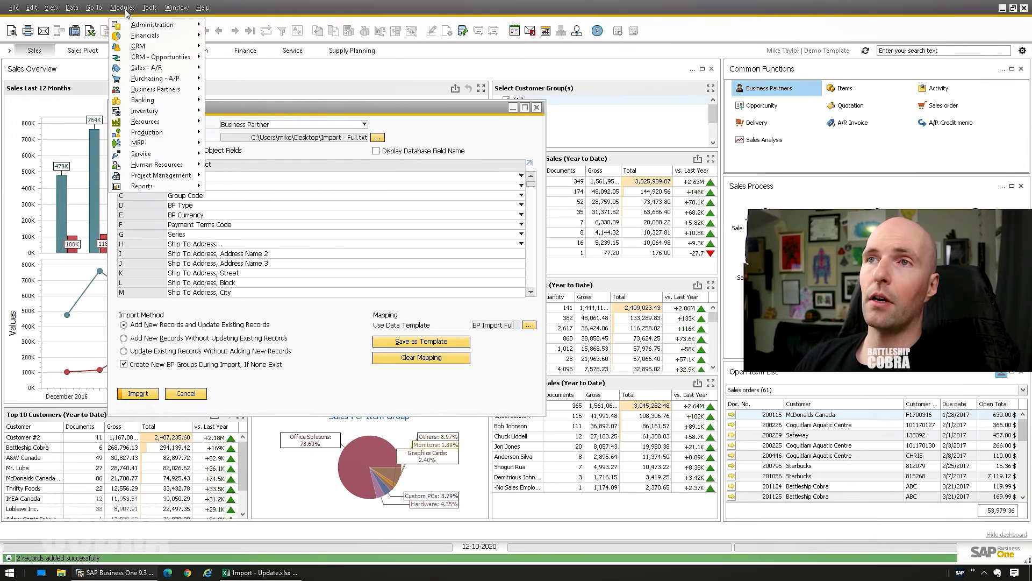
mouse_move(161, 89)
key(Escape)
key(Escape)
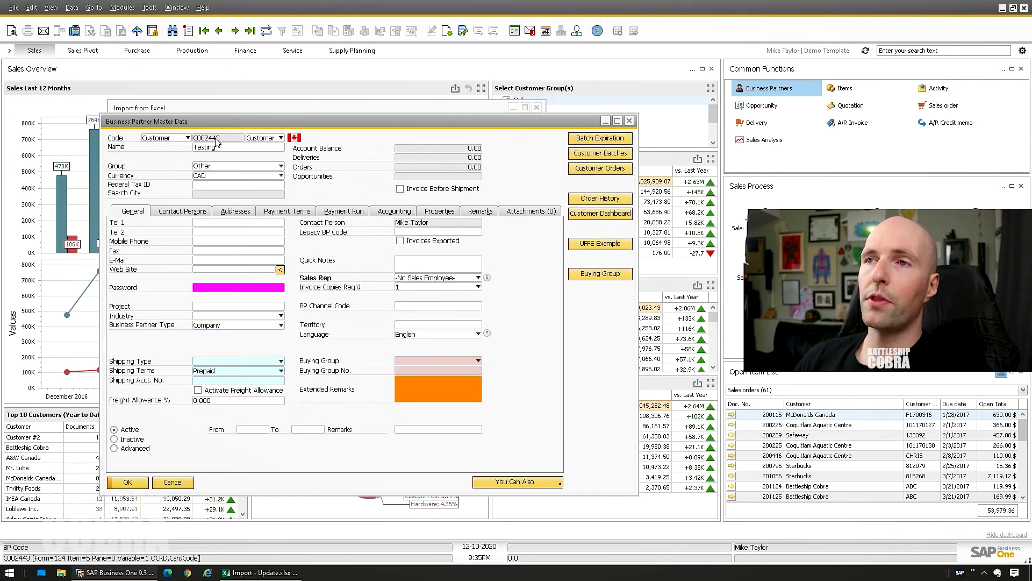
click(183, 212)
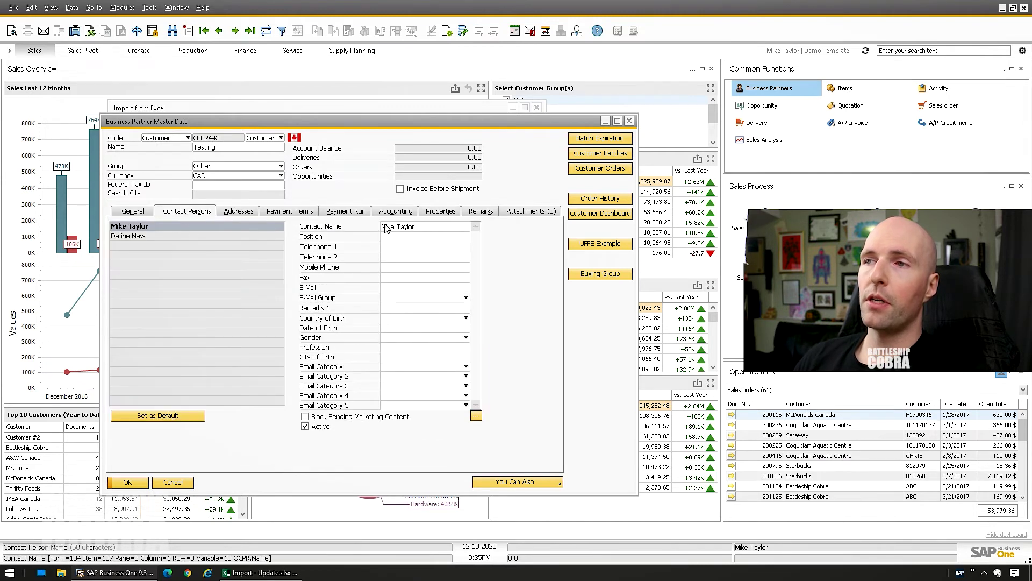
click(240, 213)
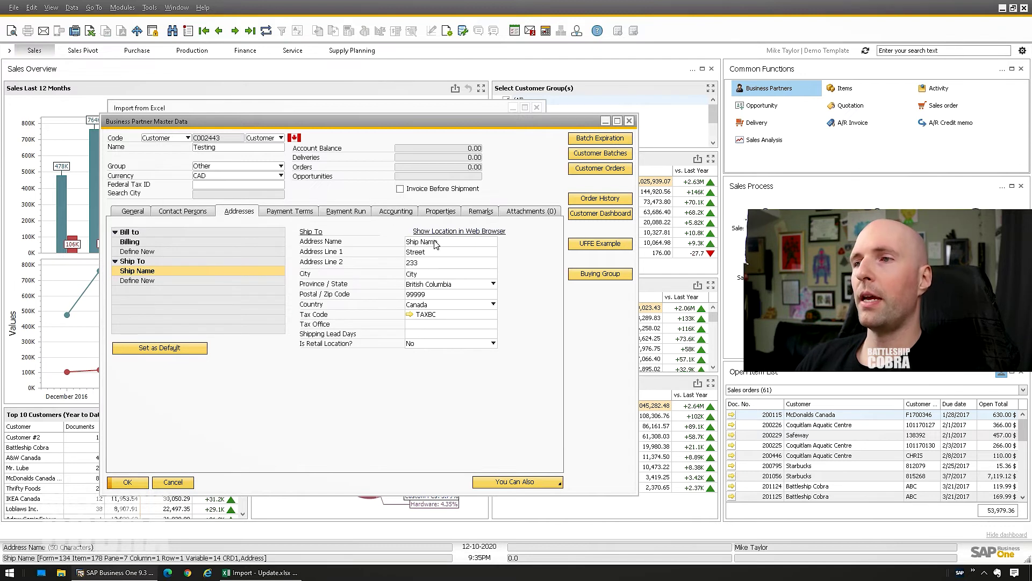
click(192, 241)
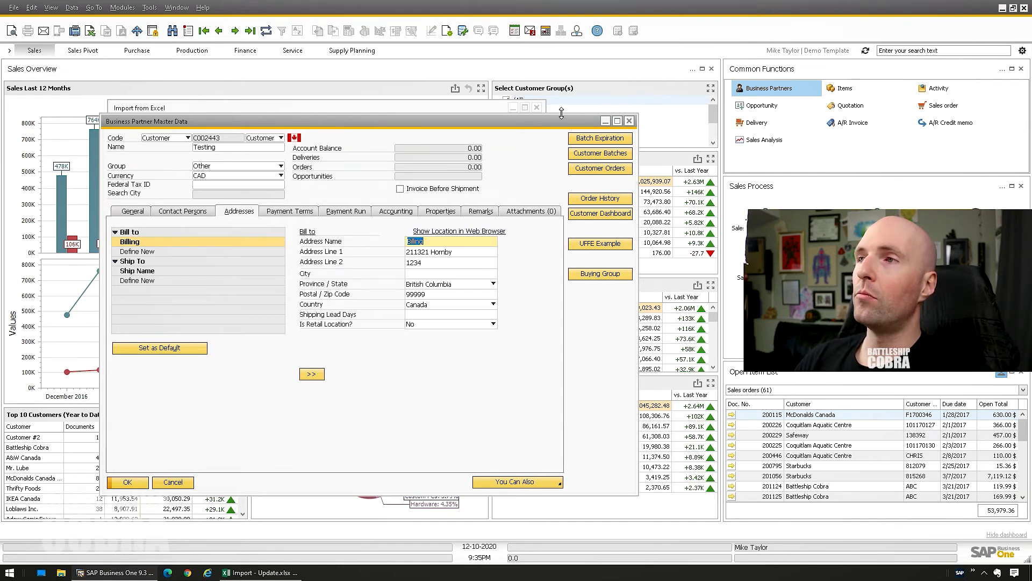
Return to the Import from Excel mapping and map column BQ to a second Ship To Address block, checking the fields it adds
click(447, 105)
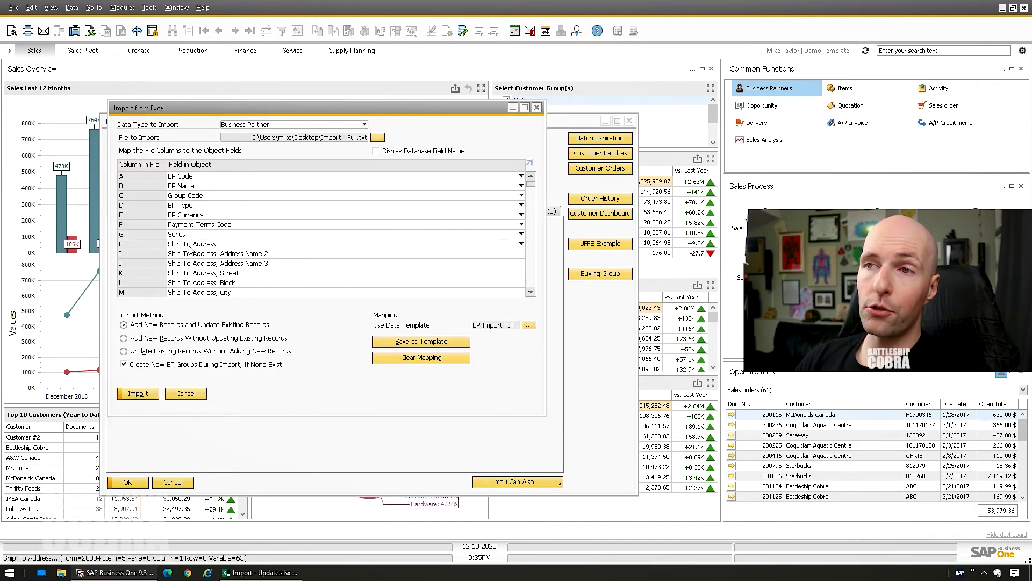
scroll(215, 236, down, 6)
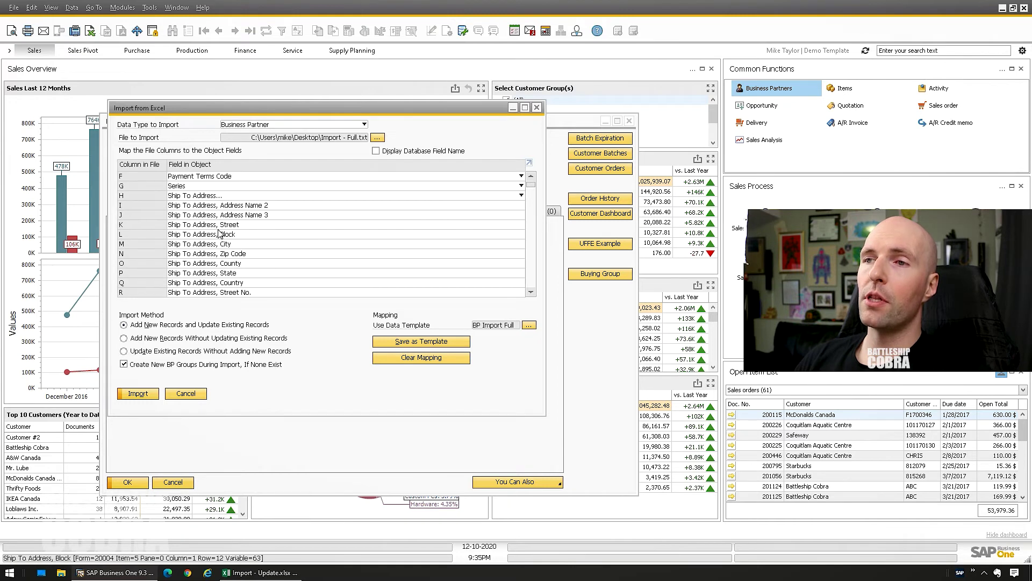
scroll(224, 228, down, 15)
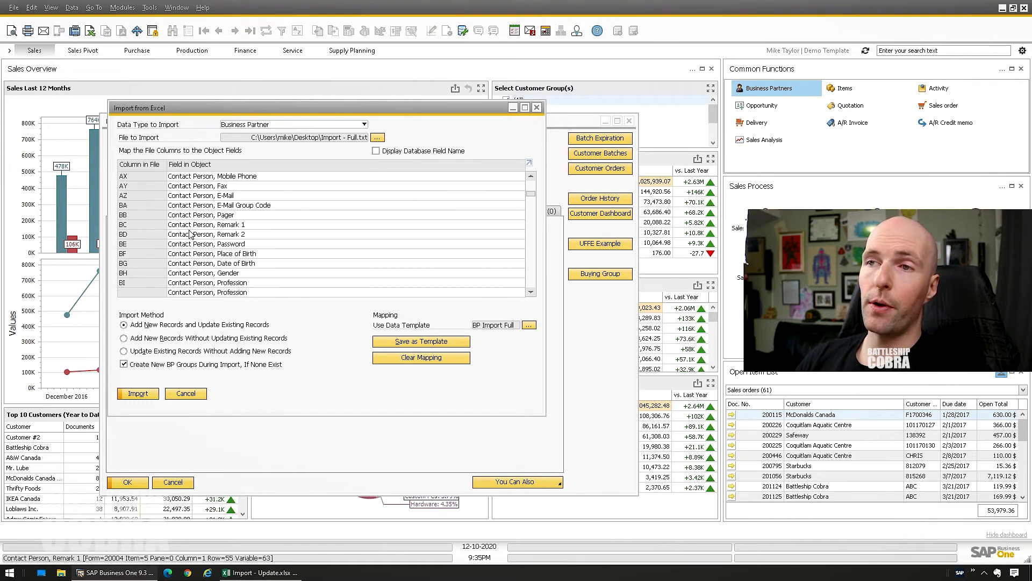
scroll(183, 228, down, 1)
click(193, 215)
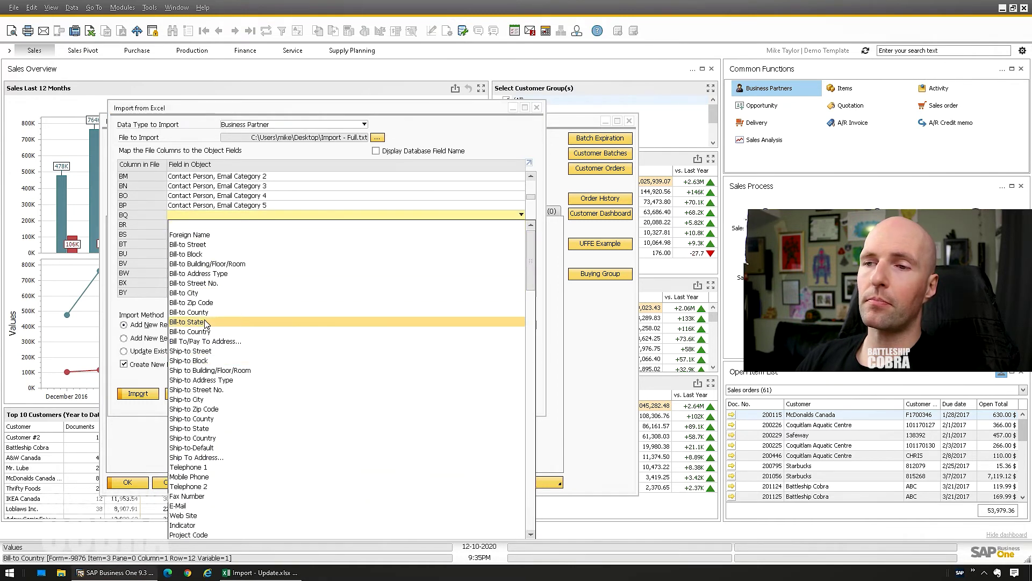
click(186, 457)
scroll(193, 238, down, 3)
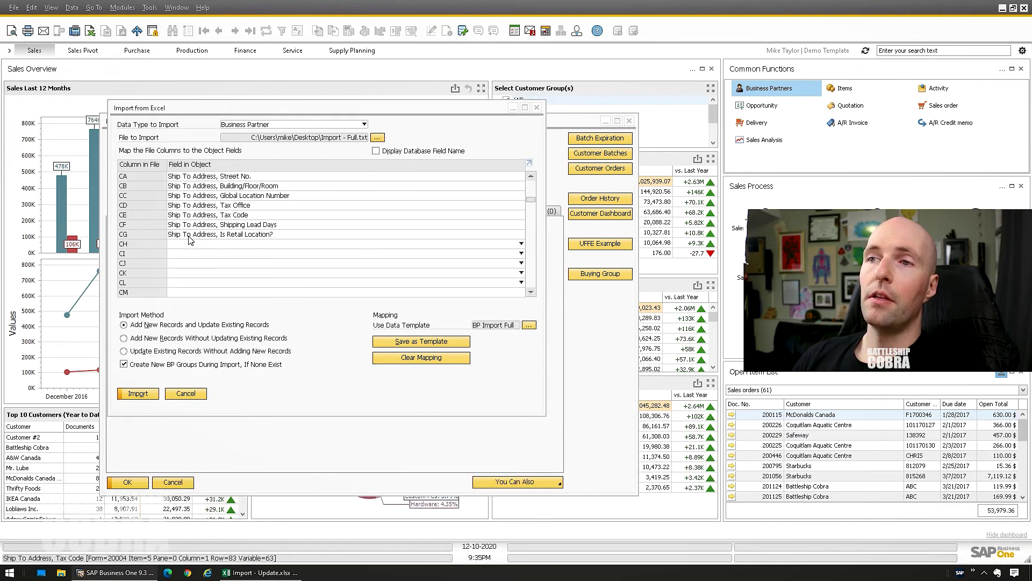
scroll(193, 238, up, 1)
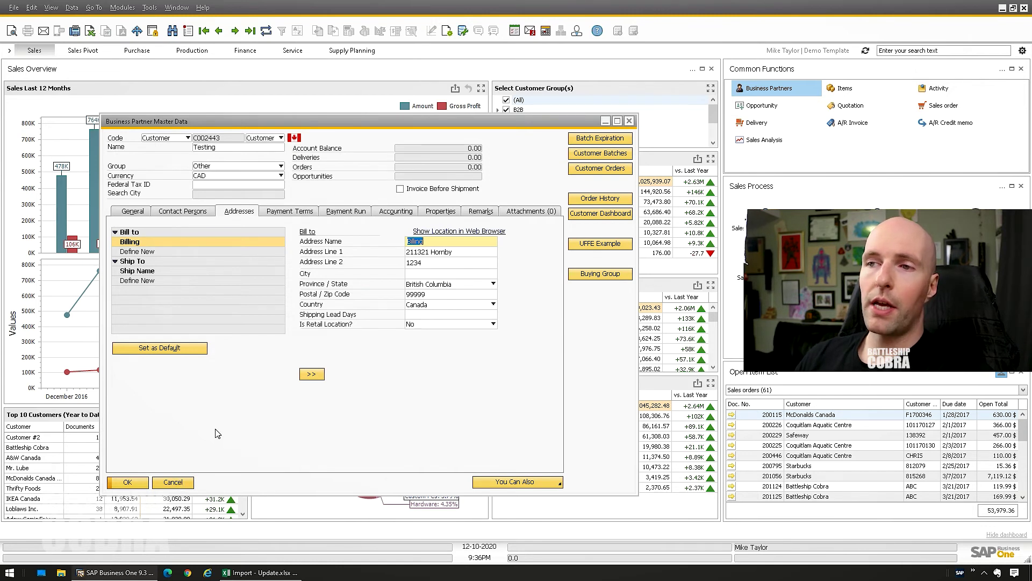
Go to the Battleship Cobra customer record, and check the matching code and Changed name in the Import - Update workbook
click(206, 31)
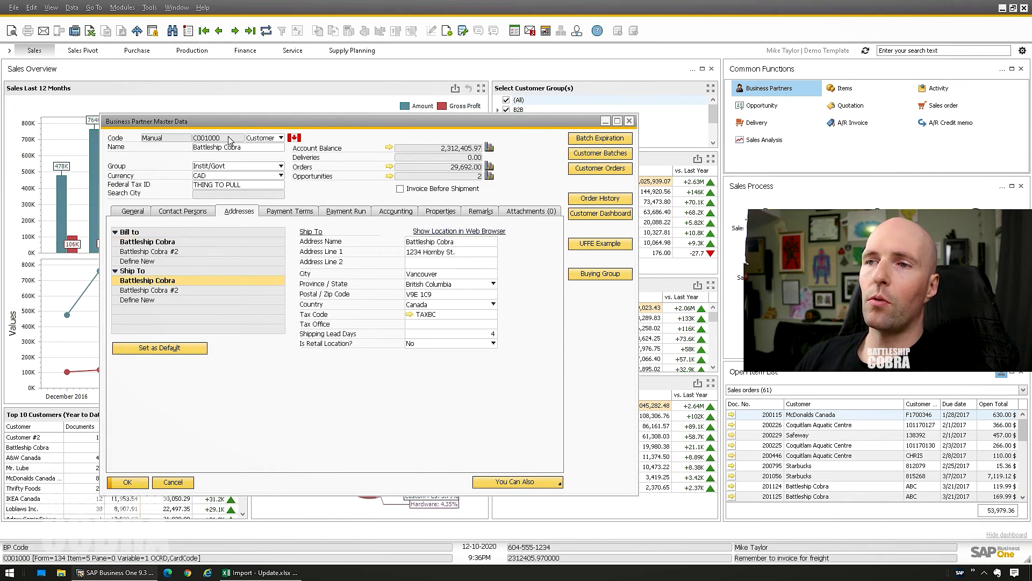
click(261, 572)
click(39, 78)
scroll(87, 111, up, 10)
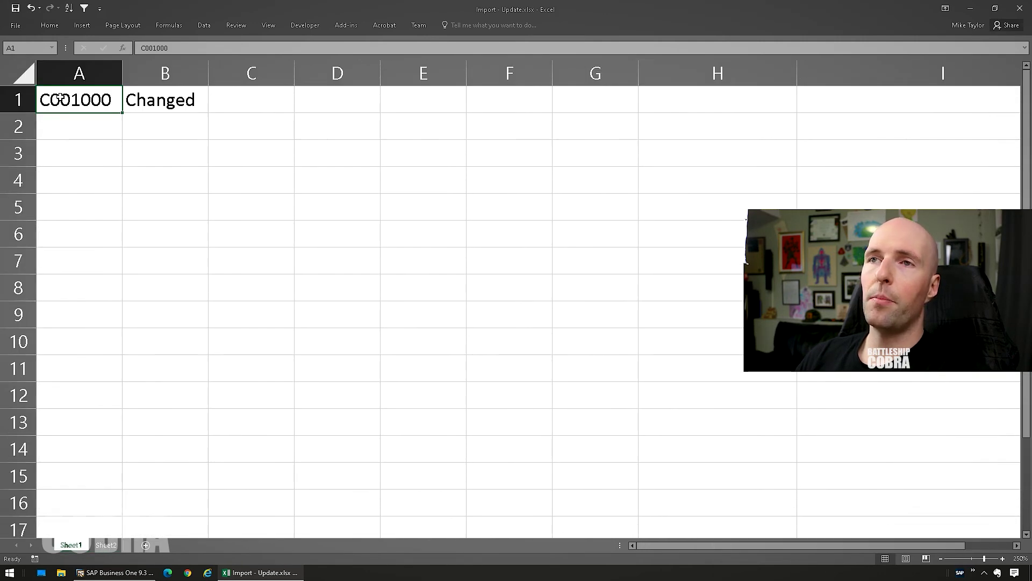
click(142, 95)
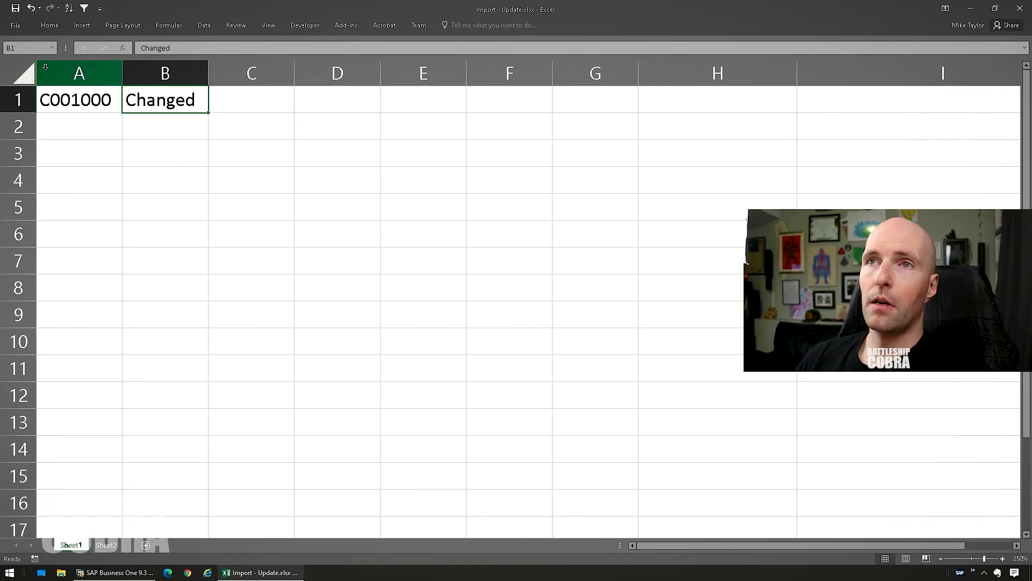
Save the workbook's active sheet to the Desktop as the tab-delimited text file Import - Update.txt
click(15, 26)
click(36, 133)
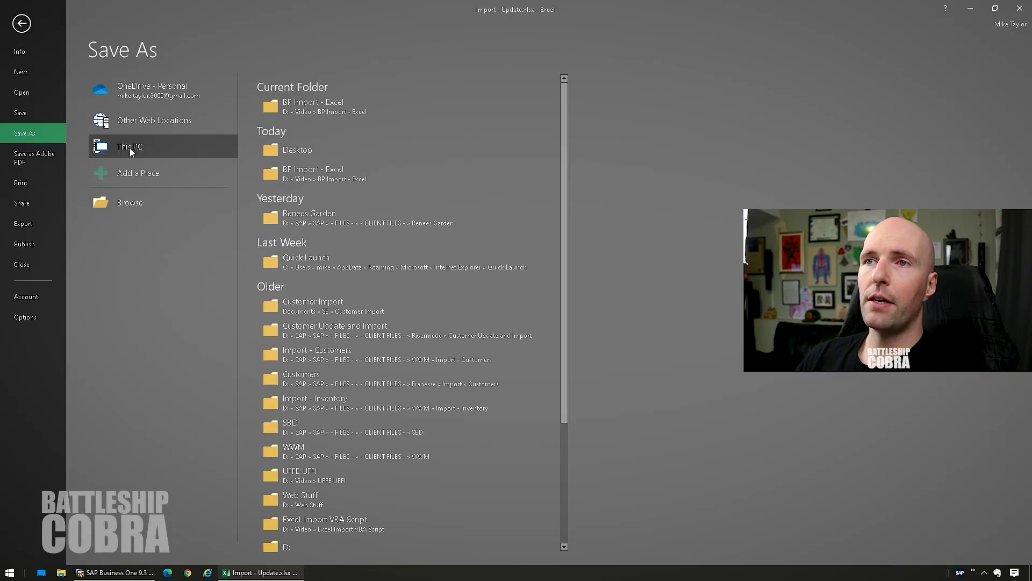
double_click(133, 151)
click(121, 262)
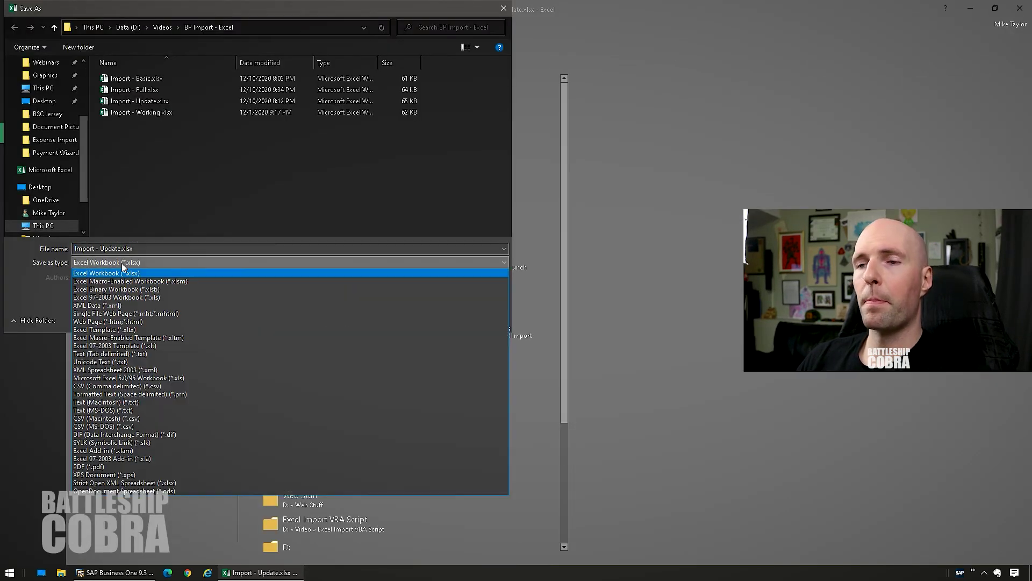
click(111, 354)
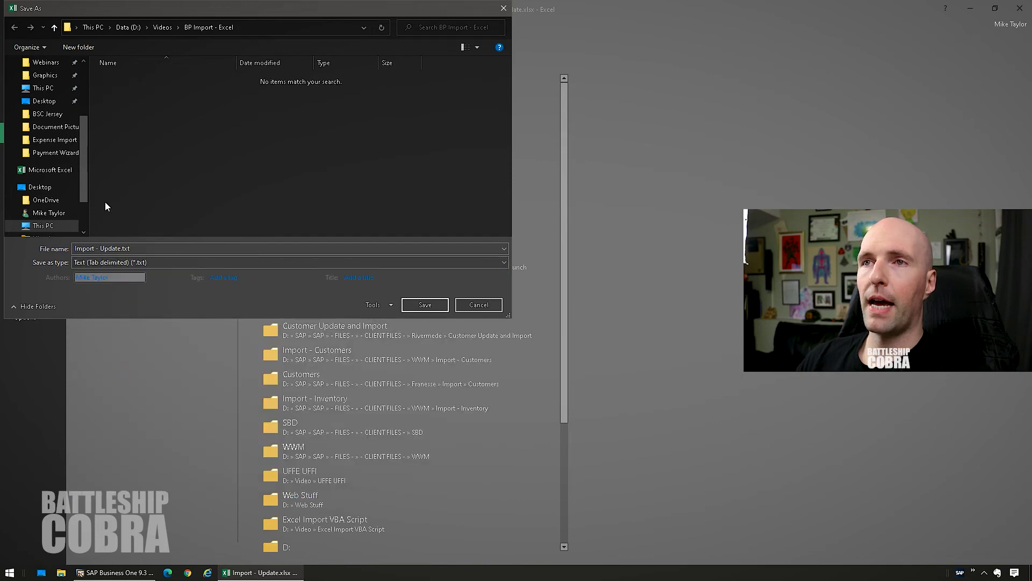
click(44, 100)
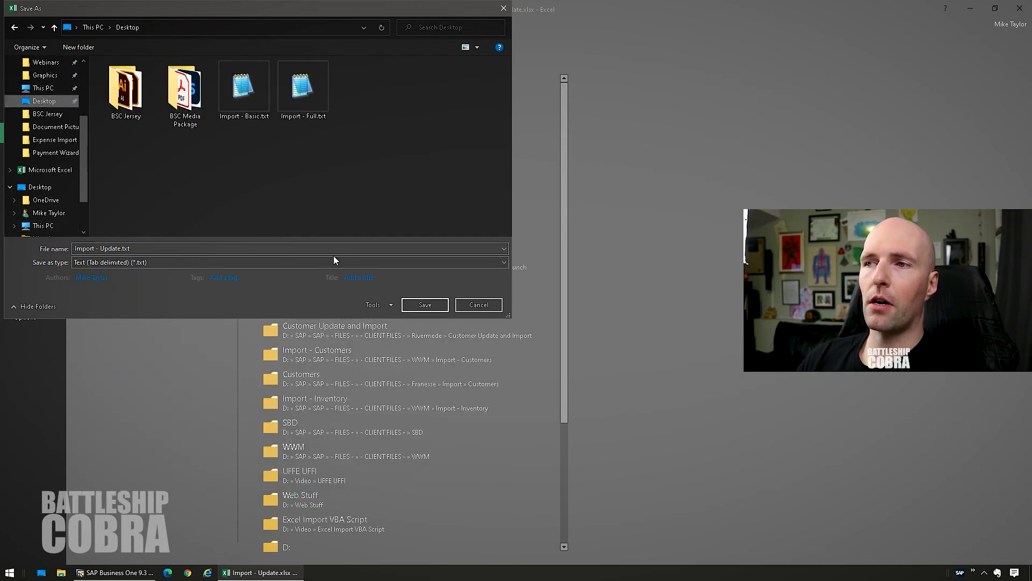
click(423, 305)
click(493, 322)
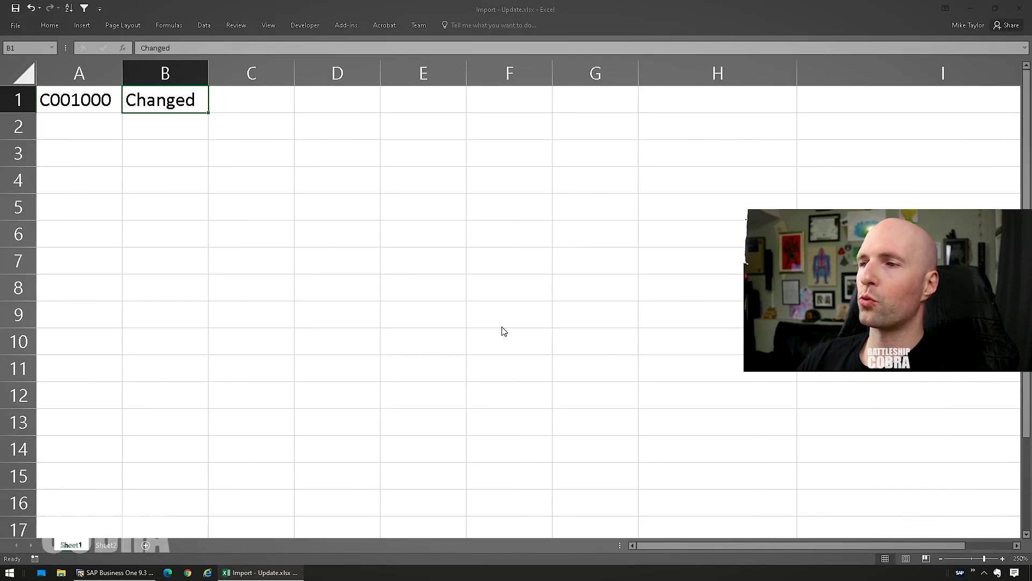
Close the Import - Update text file in Excel, and close the Business Partner Master Data record in SAP Business One
click(258, 572)
right_click(258, 572)
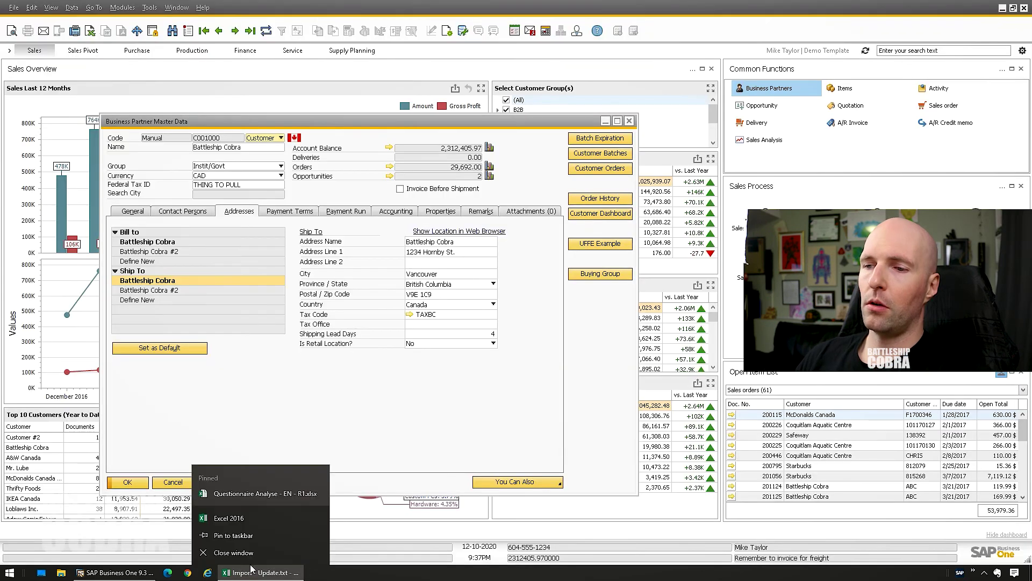
click(250, 553)
click(515, 299)
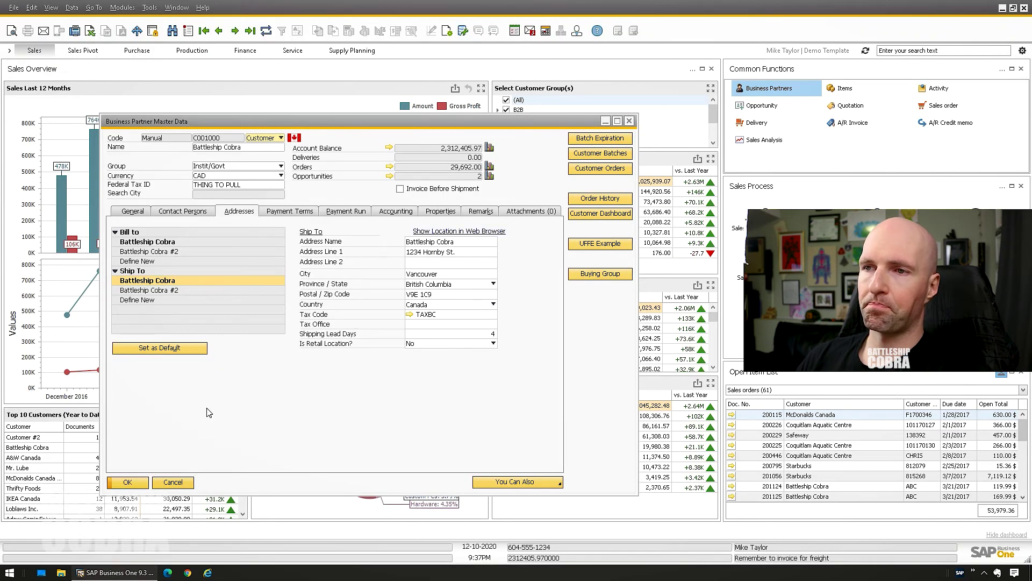
key(Escape)
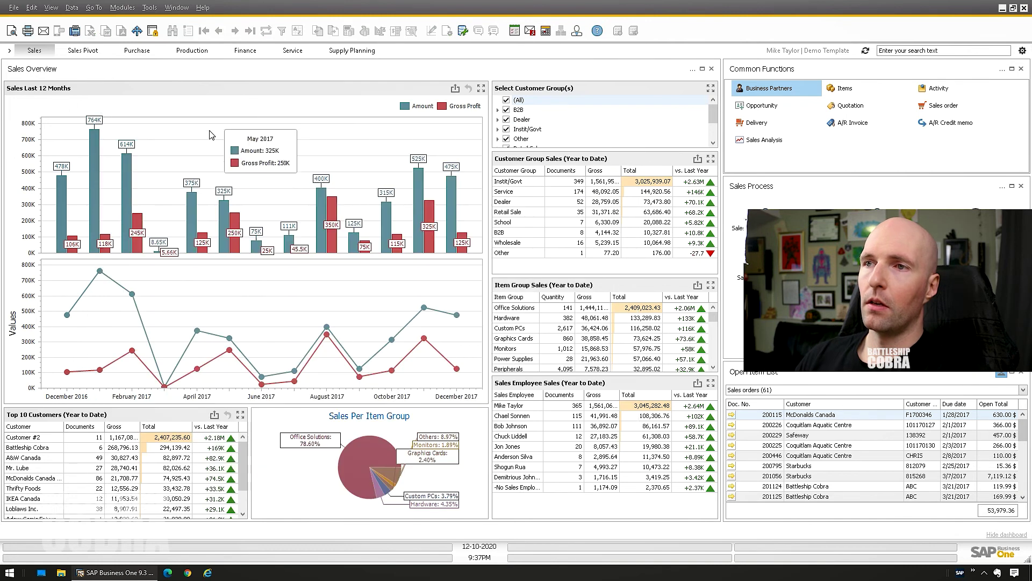
Open Import from Excel, clear the existing mapping, and map column A to BP Code and column B to BP Name
click(123, 7)
mouse_move(152, 25)
mouse_move(253, 67)
mouse_move(339, 69)
click(430, 67)
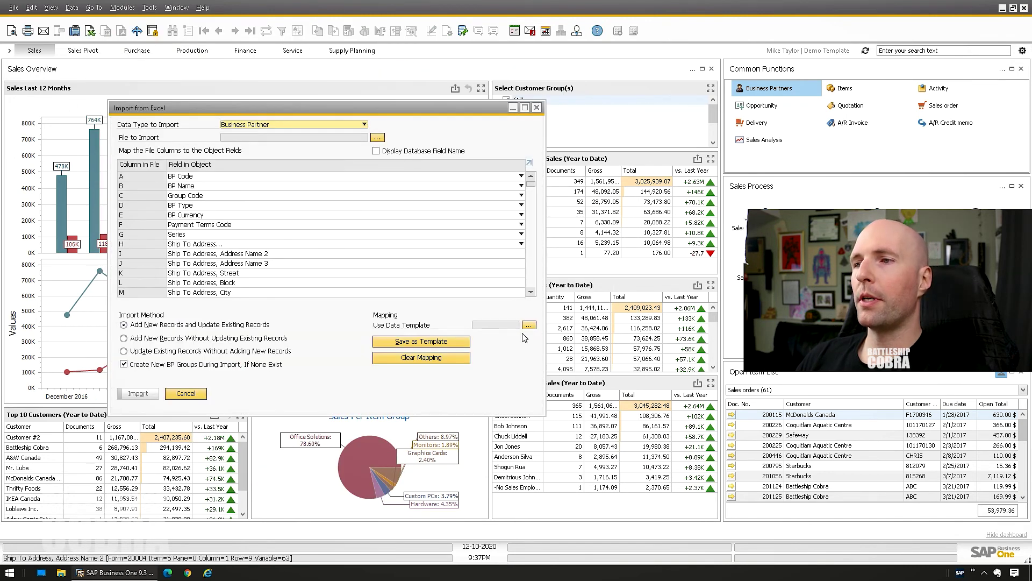
click(425, 357)
click(213, 176)
click(200, 197)
click(200, 186)
click(200, 215)
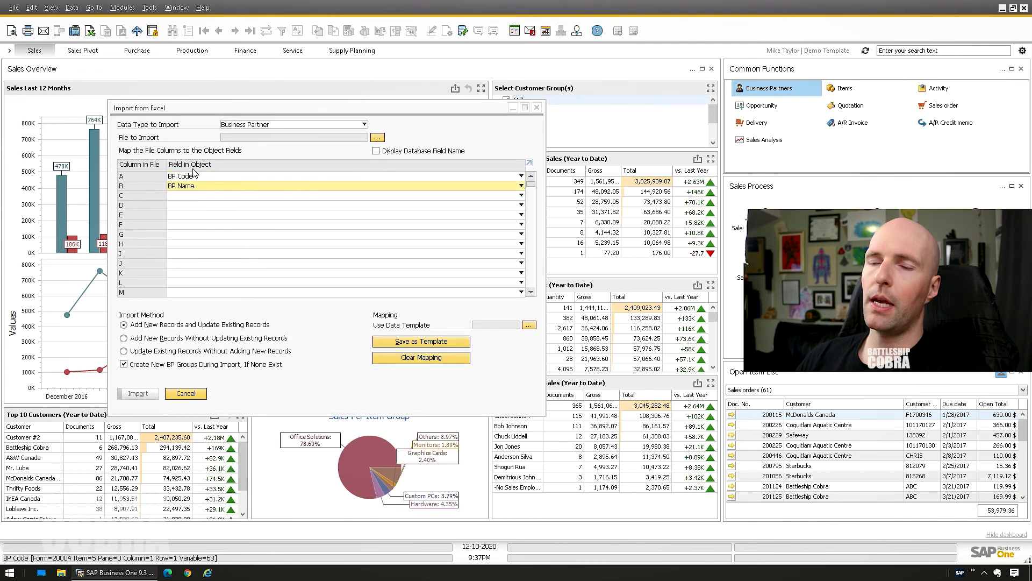
Import Import - Update.txt from the Desktop using the Update Existing Records Without Adding New Records method
click(141, 351)
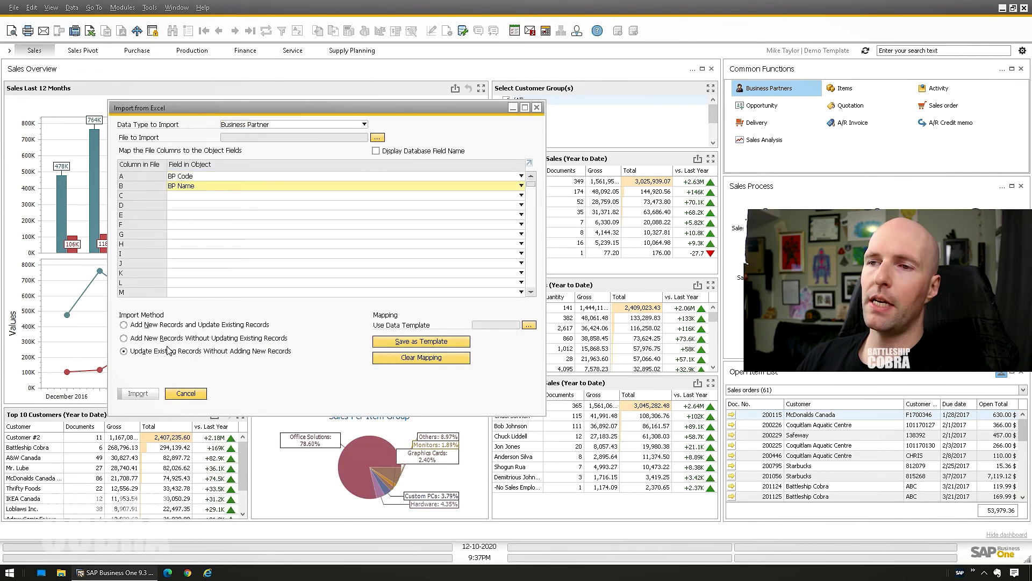
click(378, 138)
click(368, 111)
double_click(370, 110)
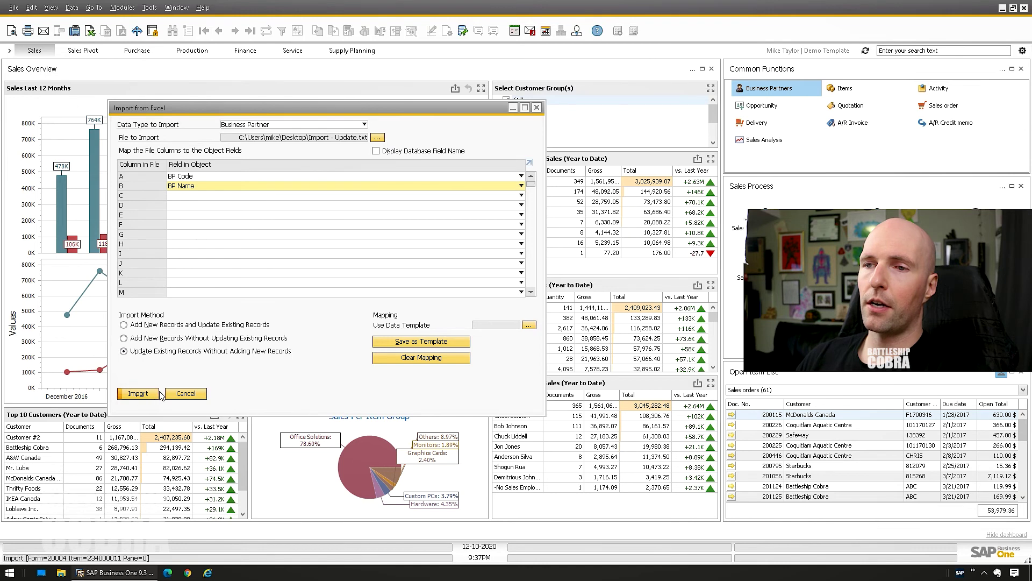
click(140, 394)
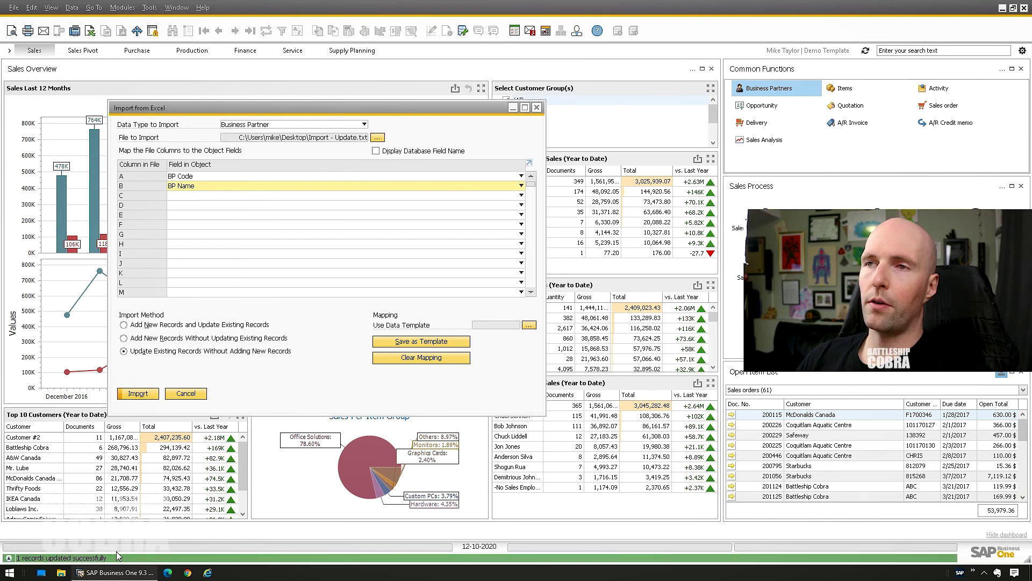
Open the first record in Business Partner Master Data and check the updated customer's Name field
click(122, 7)
mouse_move(161, 90)
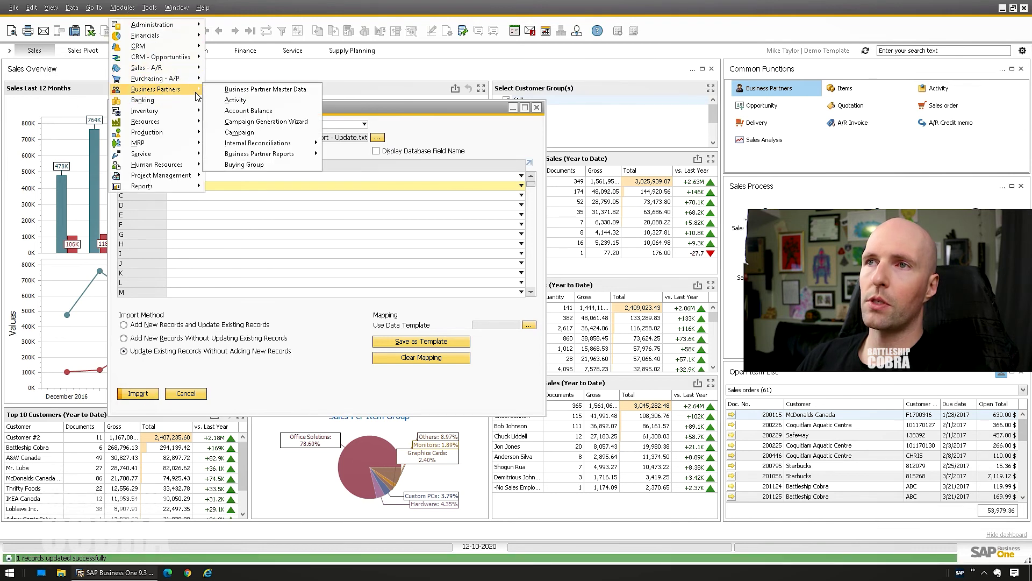
click(242, 87)
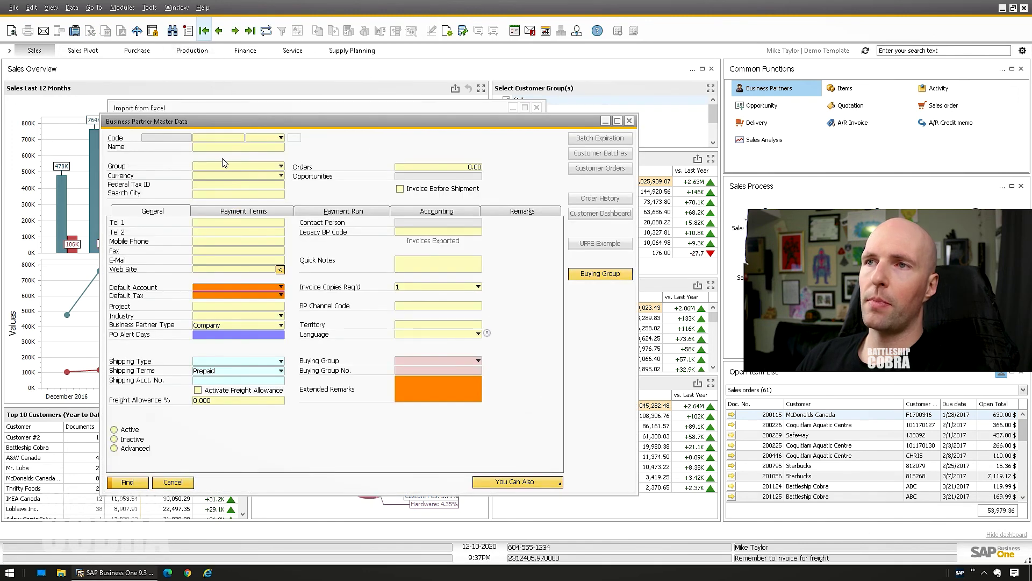
key(ctrl+Page_Up)
double_click(209, 147)
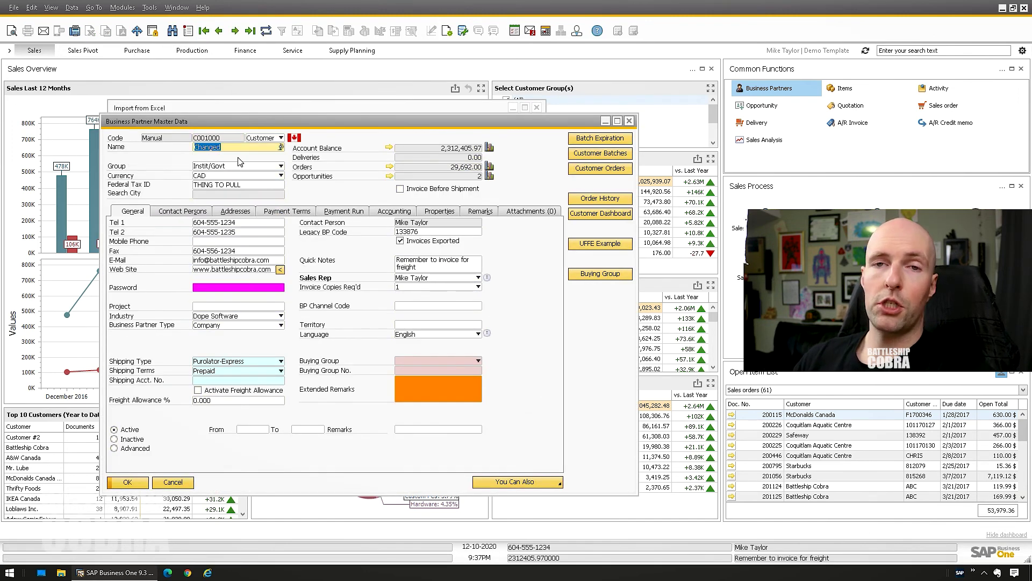